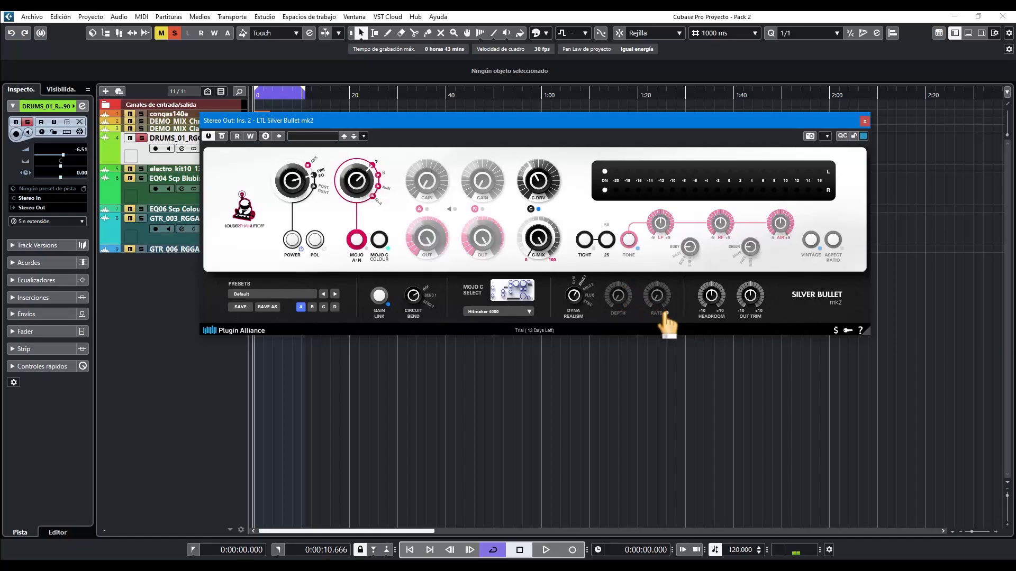
# - Enlarge the Silver Bullet mk2 plugin window and reposition it over the project
pyautogui.moveTo(870, 339); pyautogui.dragTo(993, 371)
pyautogui.moveTo(845, 130); pyautogui.dragTo(771, 144)
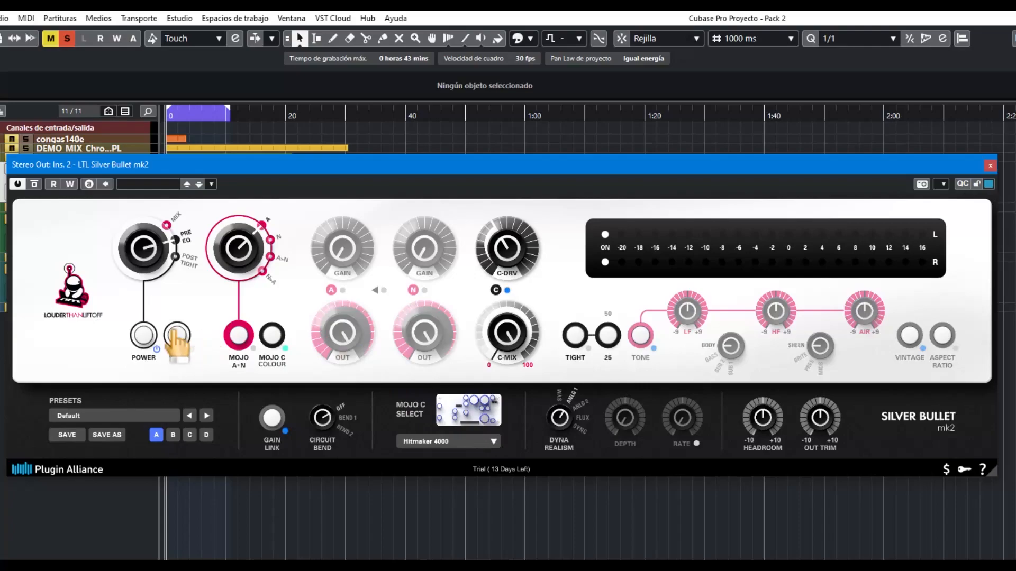
# - Try the selector above POWER at MIX and return it to PRE EQ
pyautogui.moveTo(138, 249); pyautogui.dragTo(151, 303)
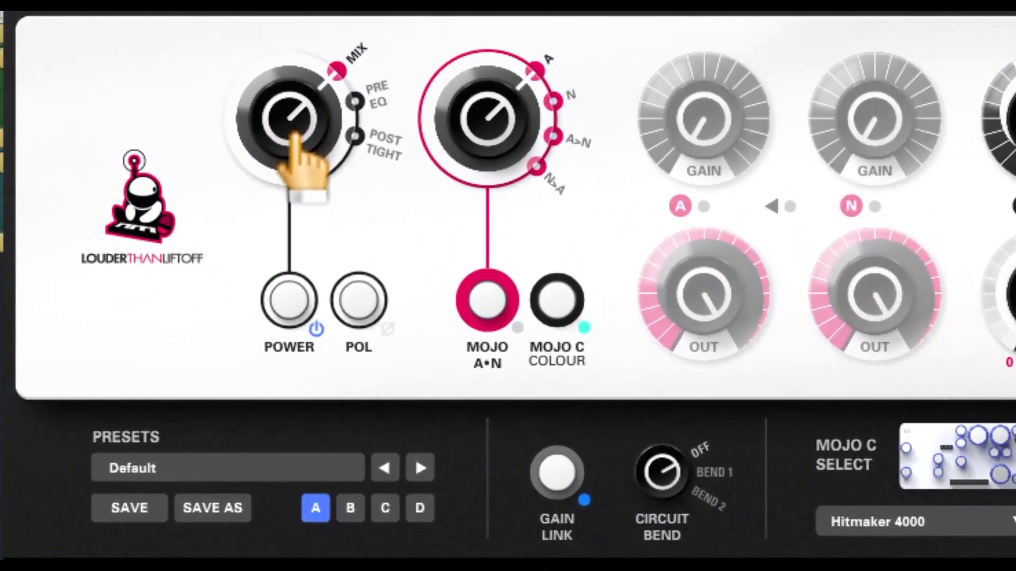
pyautogui.moveTo(144, 266)
pyautogui.moveTo(290, 155); pyautogui.dragTo(331, 153)
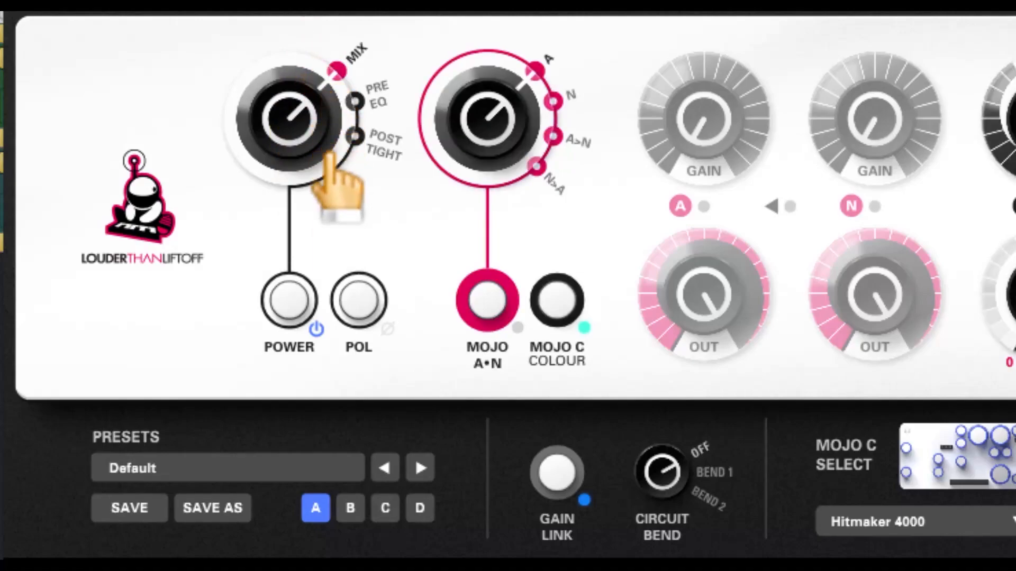
pyautogui.moveTo(324, 157)
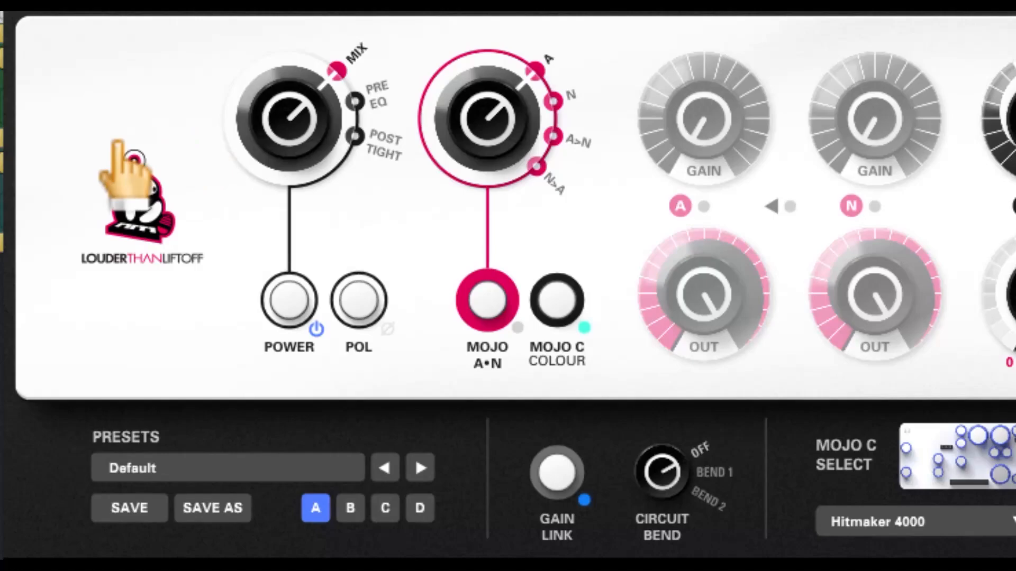
pyautogui.moveTo(272, 96); pyautogui.dragTo(274, 87)
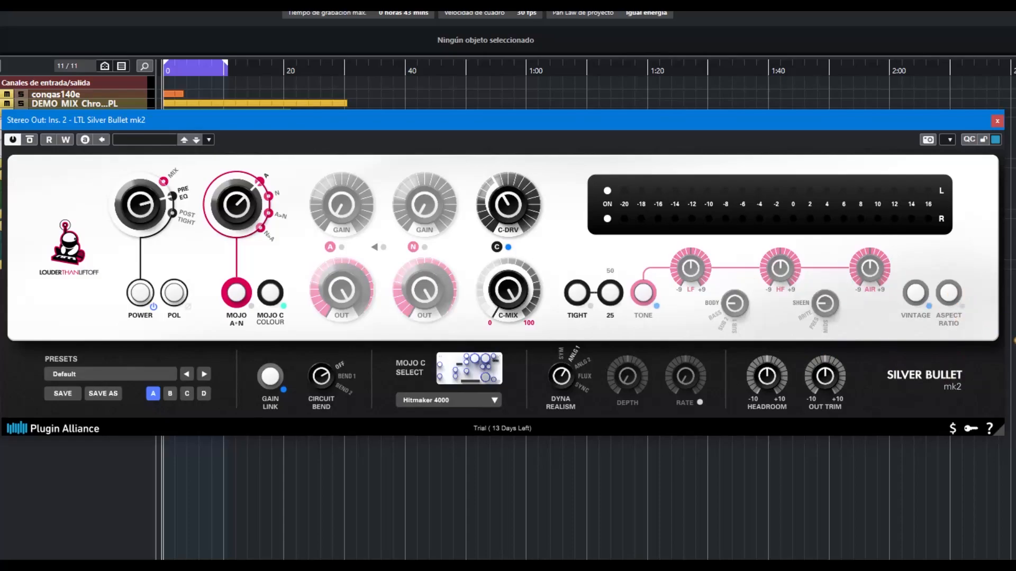
pyautogui.moveTo(140, 207); pyautogui.dragTo(135, 175)
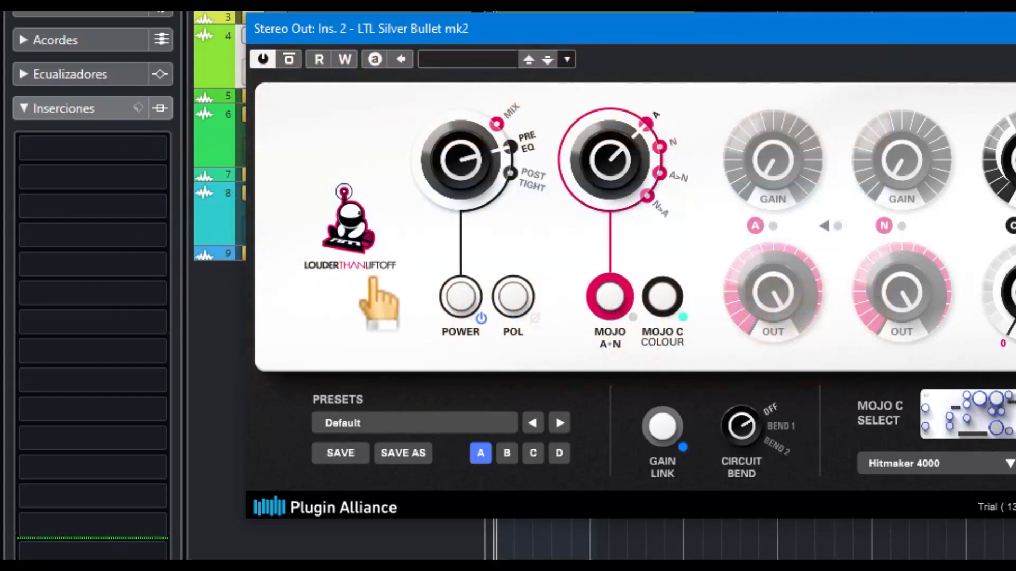
# - Try the POST TIGHT position of the selector above POWER and toggle the plugin's power off and back on
pyautogui.click(472, 177)
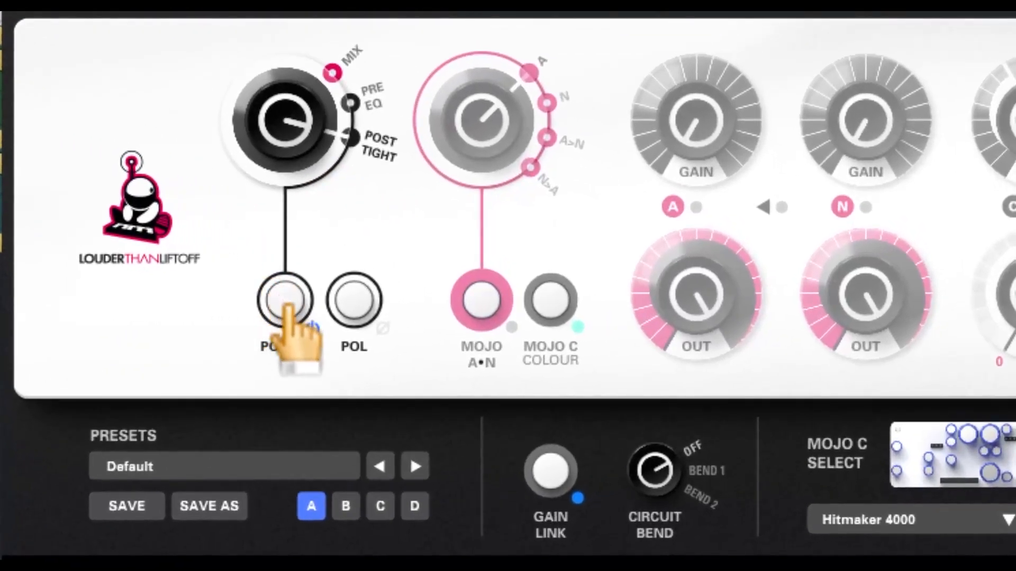
pyautogui.click(462, 300)
pyautogui.click(286, 304)
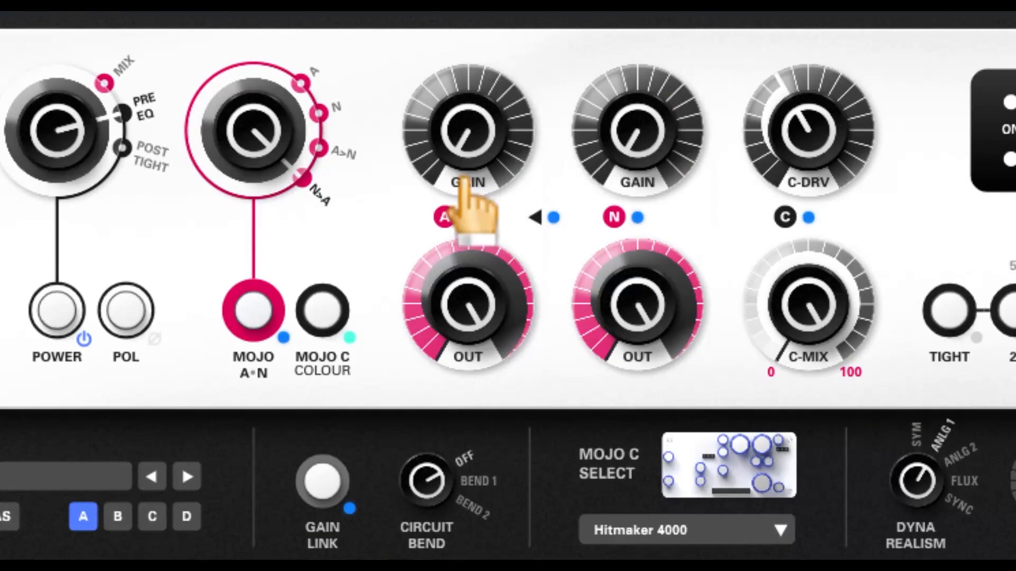
# - Review the modules offered under MOJO C SELECT, keeping Hitmaker 4000
pyautogui.moveTo(258, 370)
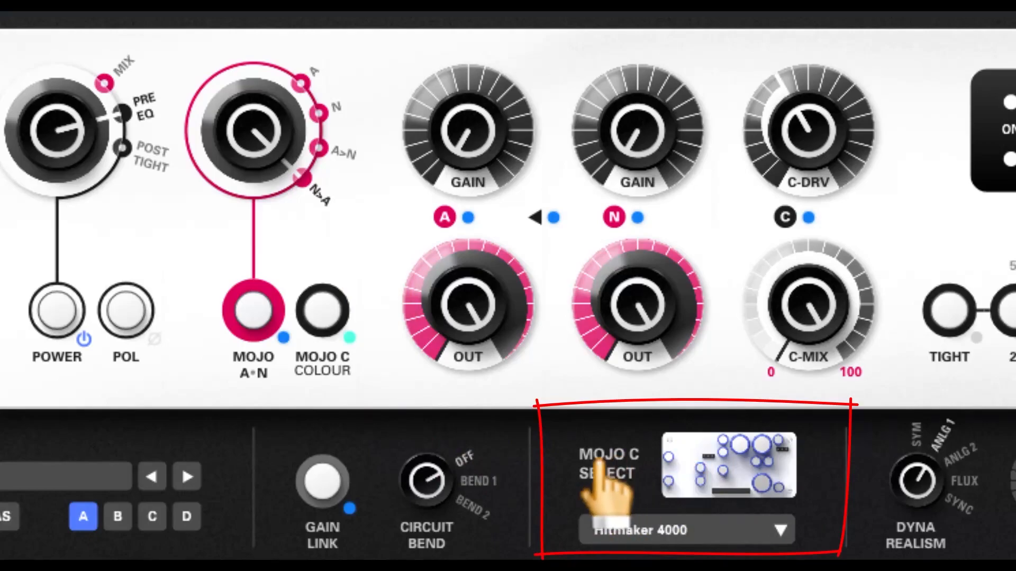
pyautogui.click(780, 530)
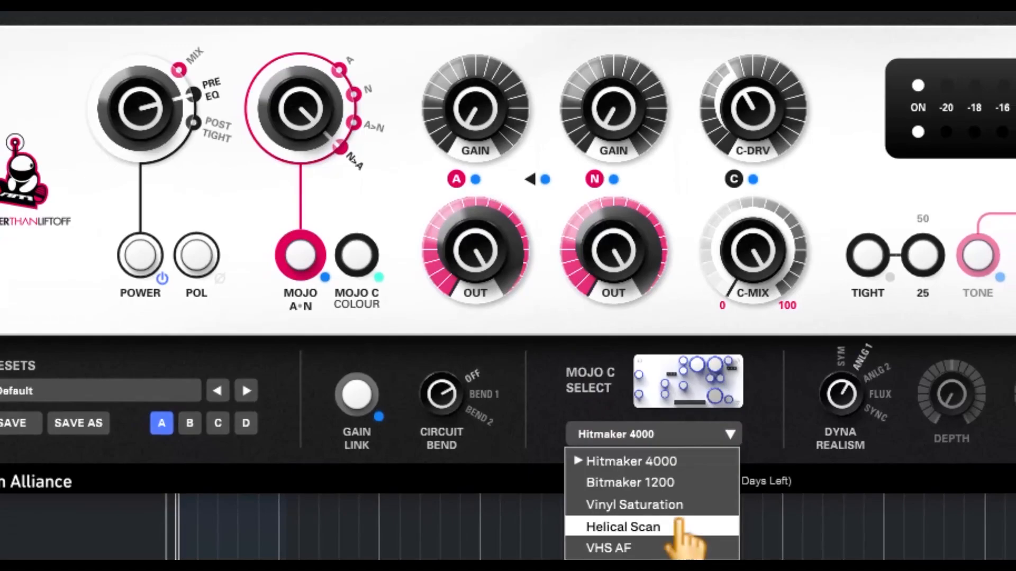
pyautogui.click(425, 337)
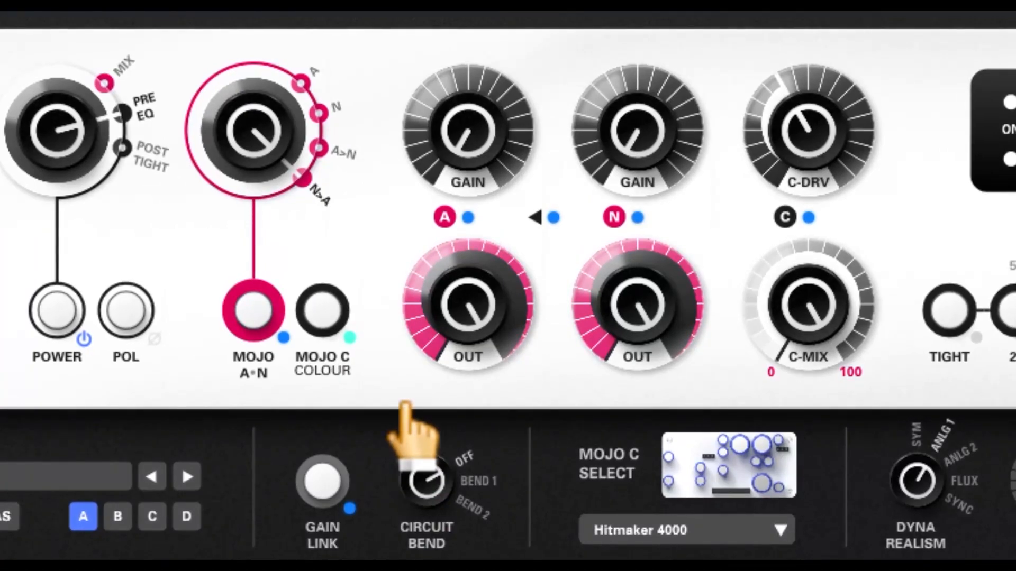
# - Toggle MOJO A·N off and on, and switch its mode selector between A and N>A, ending on A
pyautogui.click(254, 315)
pyautogui.click(256, 320)
pyautogui.click(298, 84)
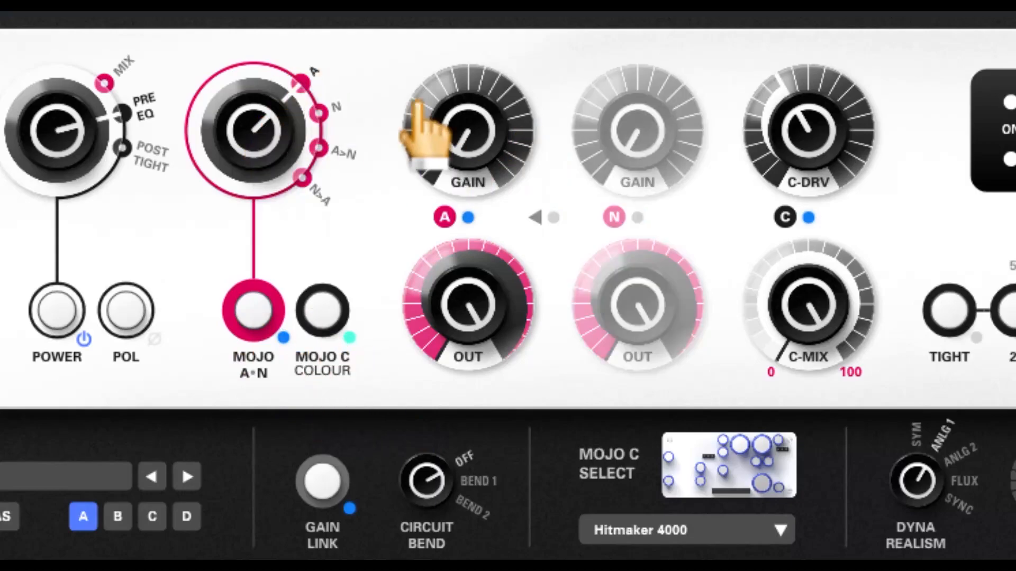
pyautogui.moveTo(258, 106); pyautogui.dragTo(272, 19)
pyautogui.moveTo(266, 141); pyautogui.dragTo(272, 87)
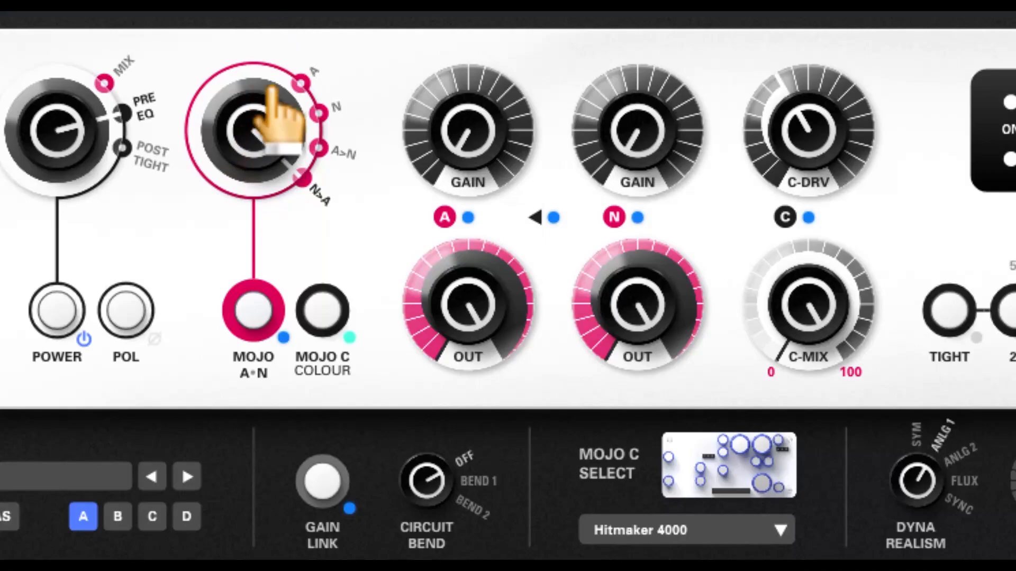
pyautogui.moveTo(272, 88); pyautogui.dragTo(302, 285)
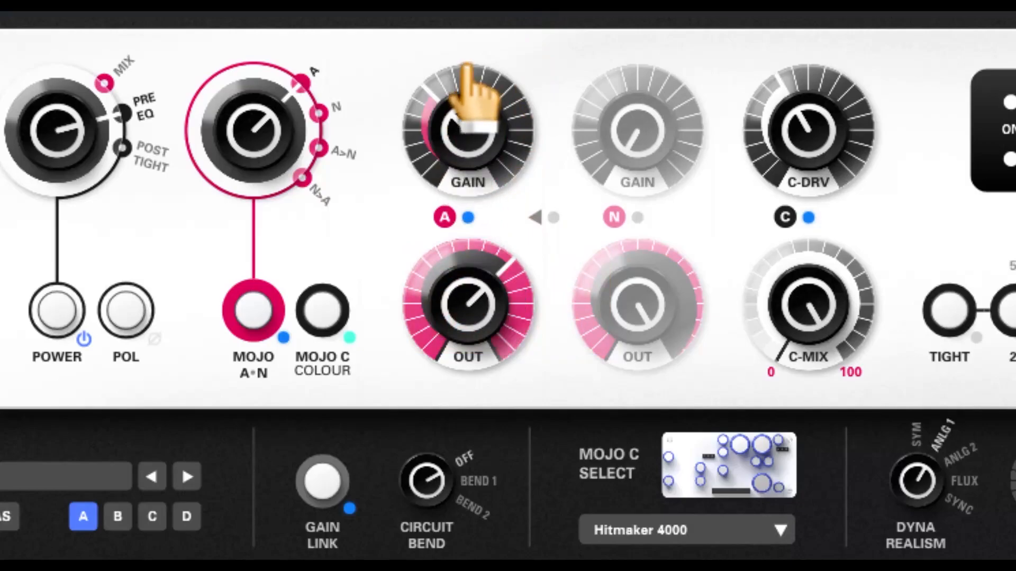
# - Turn the A stage's gain down to minimum and set the MOJO A·N mode to N>A
pyautogui.moveTo(471, 109); pyautogui.dragTo(476, 399)
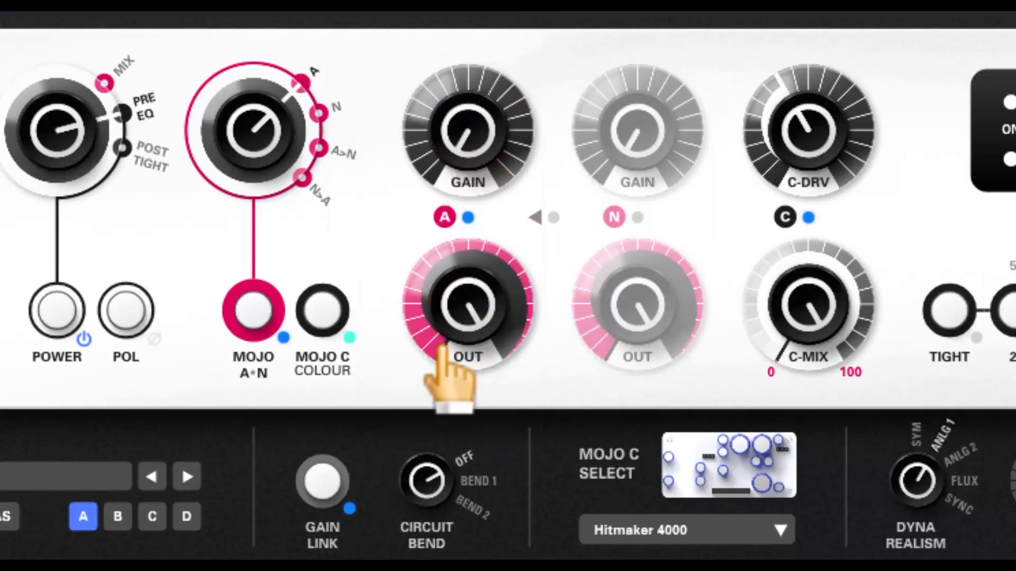
pyautogui.moveTo(288, 127); pyautogui.dragTo(296, 3)
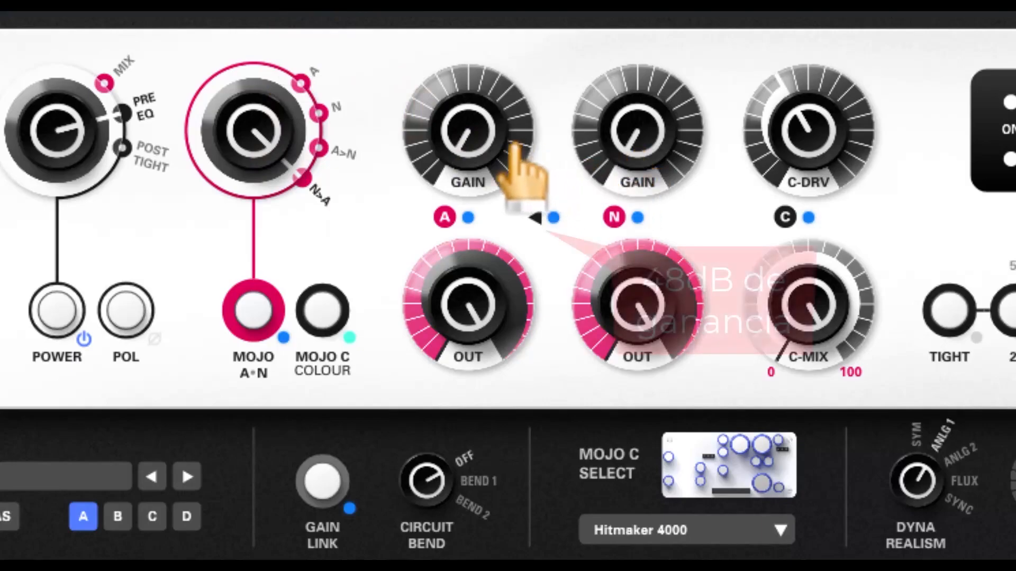
pyautogui.moveTo(466, 74); pyautogui.dragTo(483, 159)
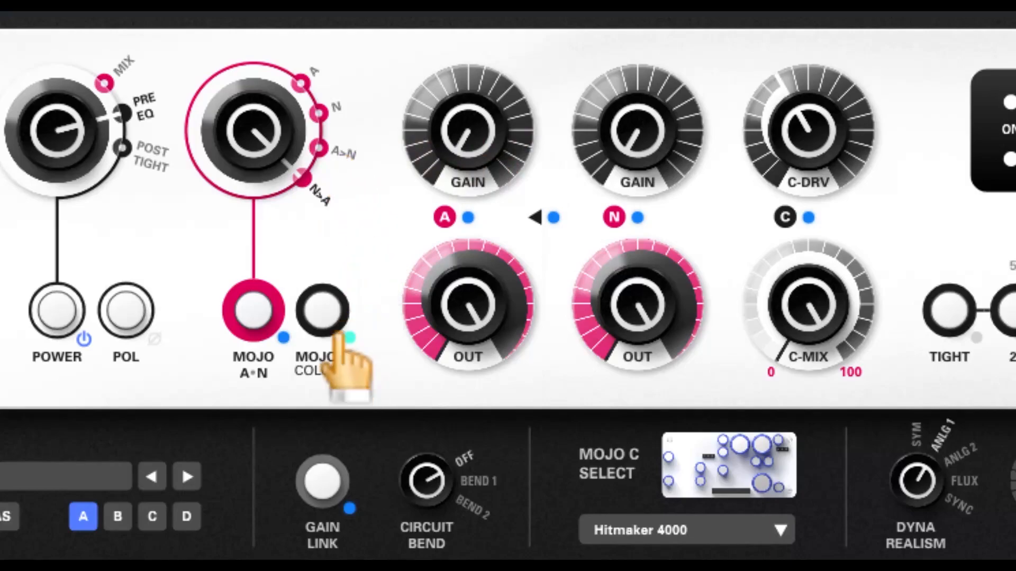
# - Toggle MOJO C COLOUR off and back on, and browse the MOJO C modules while keeping Hitmaker 4000
pyautogui.click(323, 310)
pyautogui.click(324, 309)
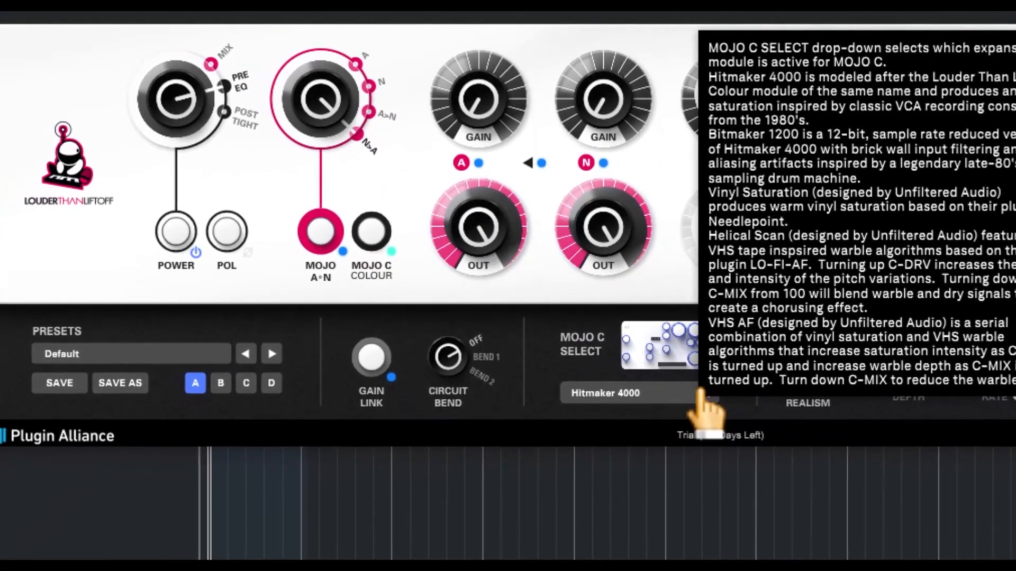
pyautogui.click(739, 536)
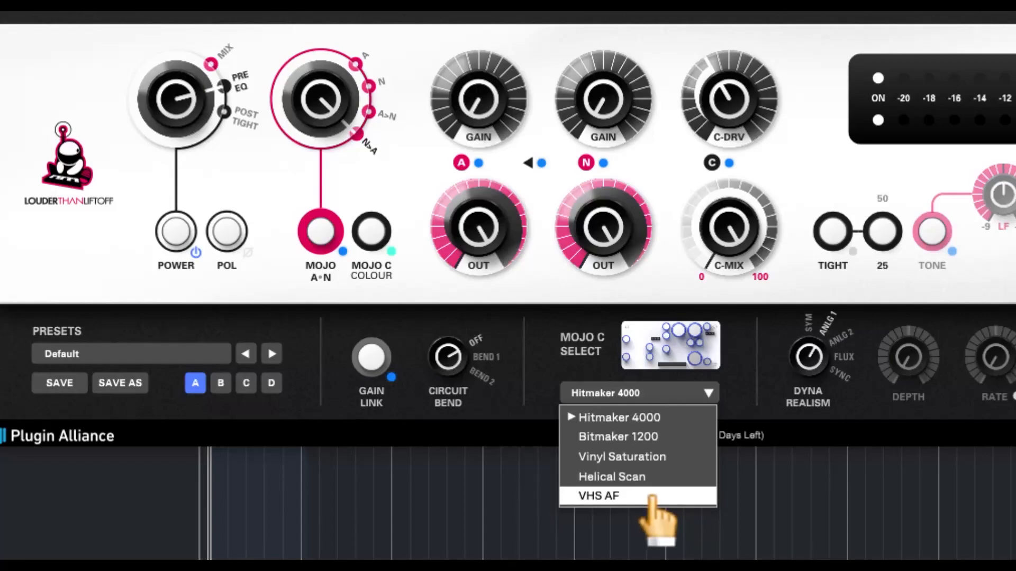
pyautogui.click(540, 209)
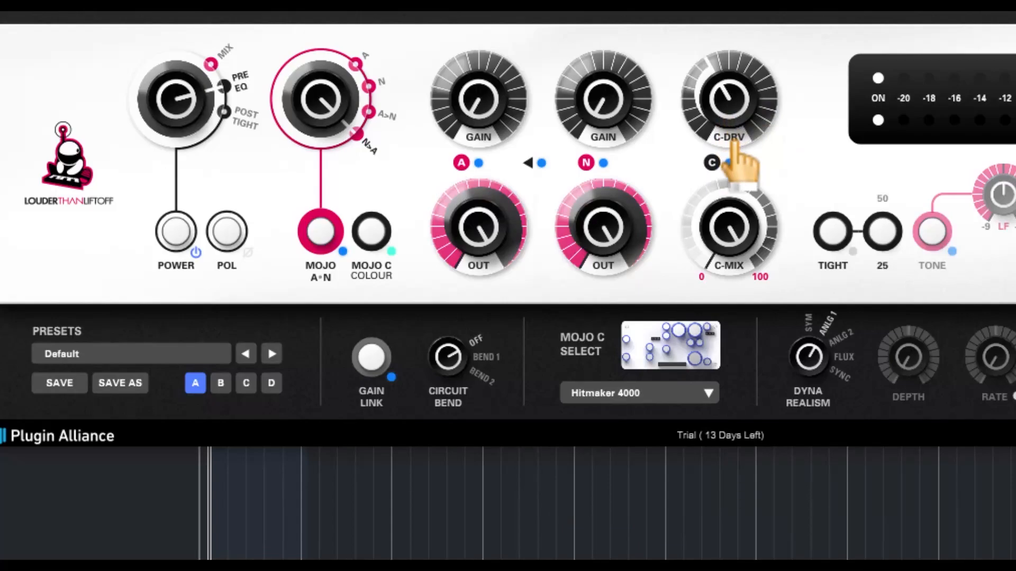
# - Turn the C-DRV knob down to its minimum and C-MIX down to 0
pyautogui.moveTo(731, 91); pyautogui.dragTo(766, 52)
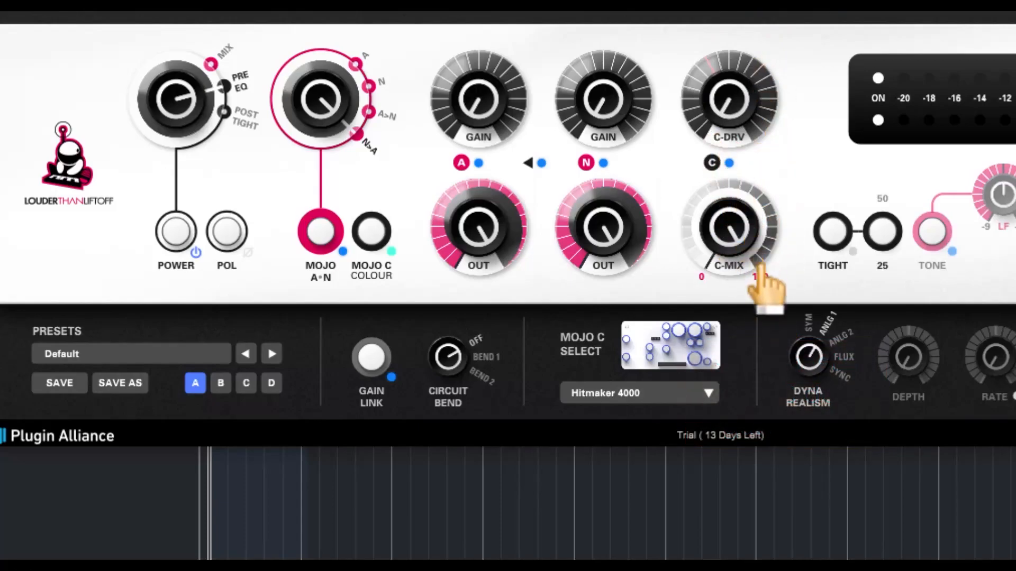
pyautogui.moveTo(730, 228)
pyautogui.mouseDown()
pyautogui.moveTo(729, 265)
pyautogui.moveTo(730, 247)
pyautogui.mouseUp()
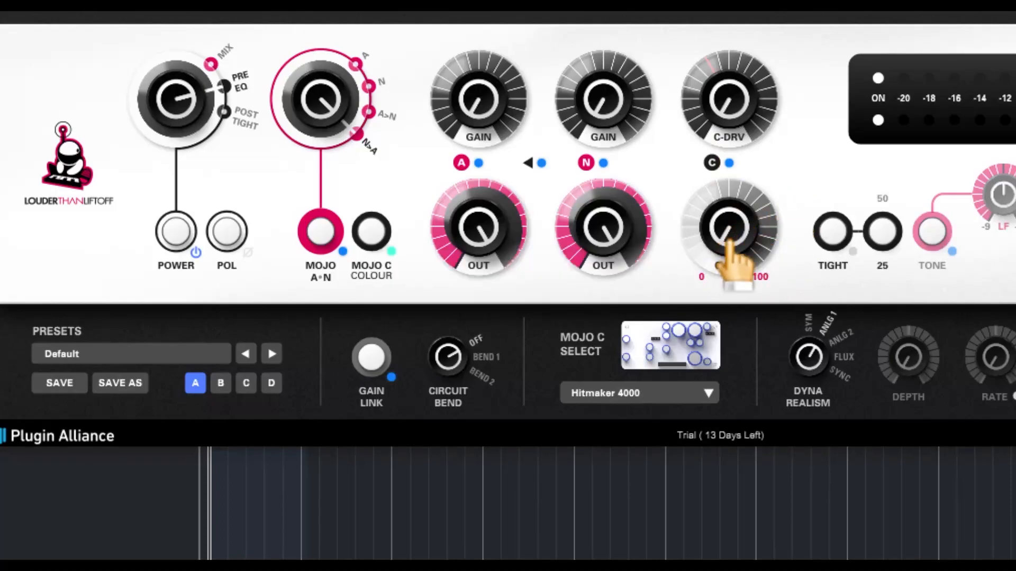
pyautogui.moveTo(737, 212); pyautogui.dragTo(806, 184)
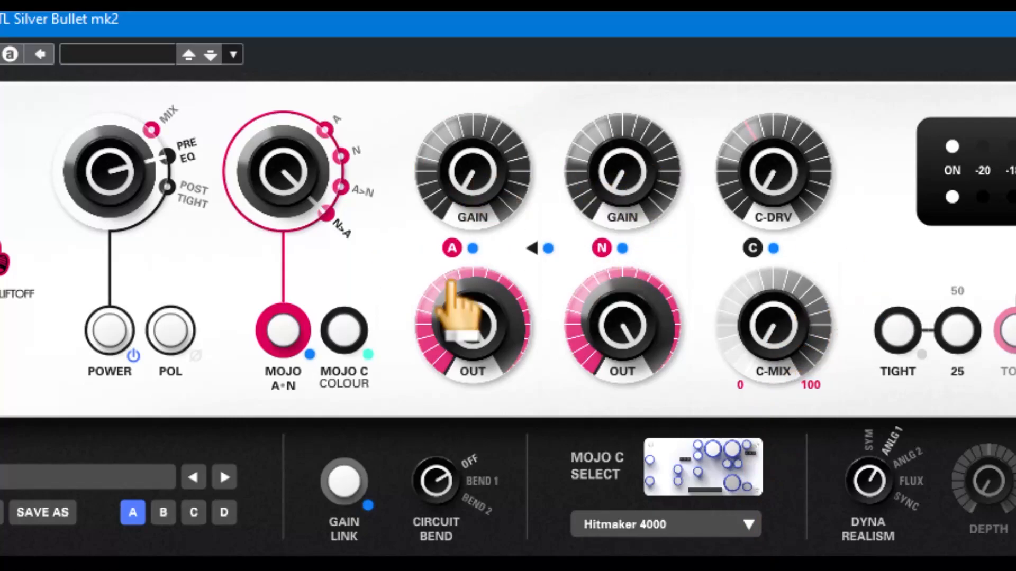
# - Raise C-MIX to 100, try the A stage's gain knob, and turn C-MIX back down to 0
pyautogui.moveTo(745, 362); pyautogui.dragTo(782, 341)
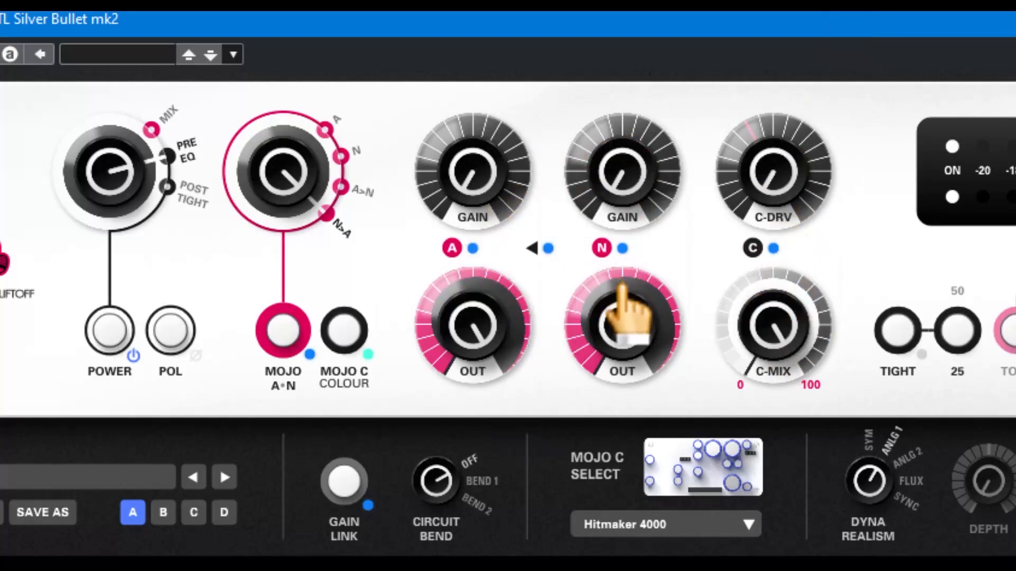
pyautogui.moveTo(471, 107); pyautogui.dragTo(492, 317)
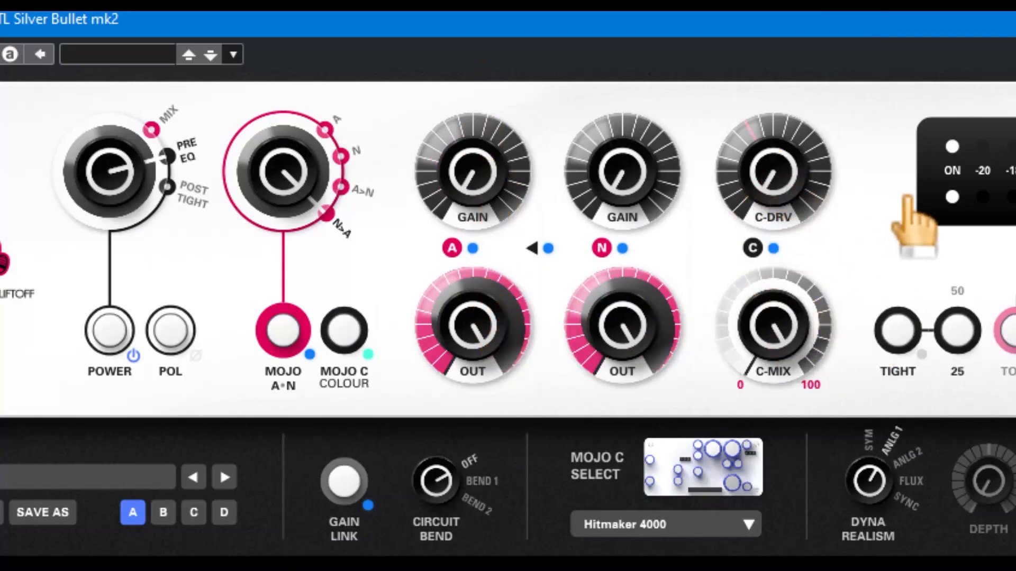
pyautogui.moveTo(779, 279); pyautogui.dragTo(795, 385)
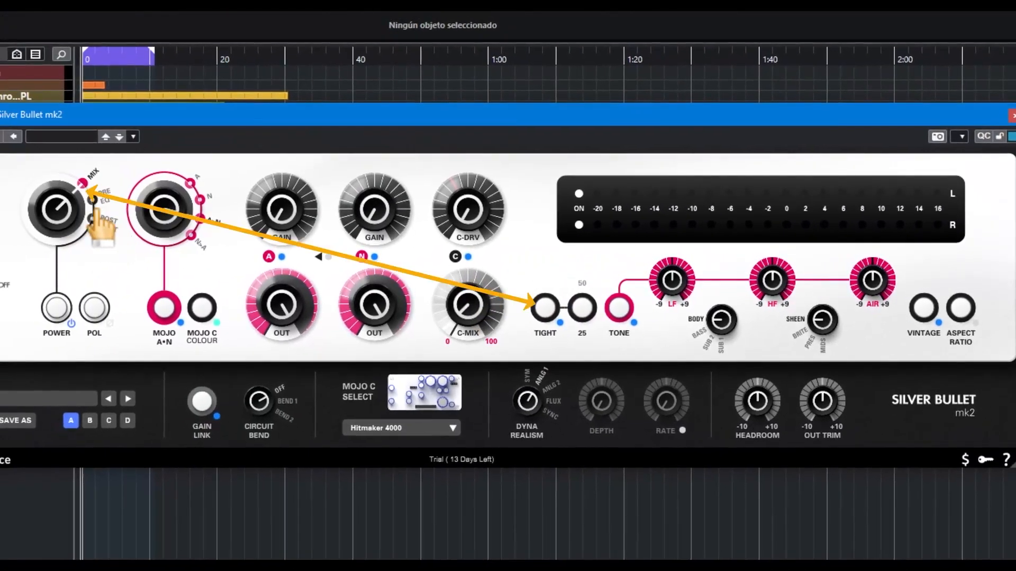
# - Try the routing selector above POWER and toggle the TONE equalizer off and back on
pyautogui.moveTo(62, 229)
pyautogui.mouseDown()
pyautogui.moveTo(67, 144)
pyautogui.moveTo(86, 238)
pyautogui.mouseUp()
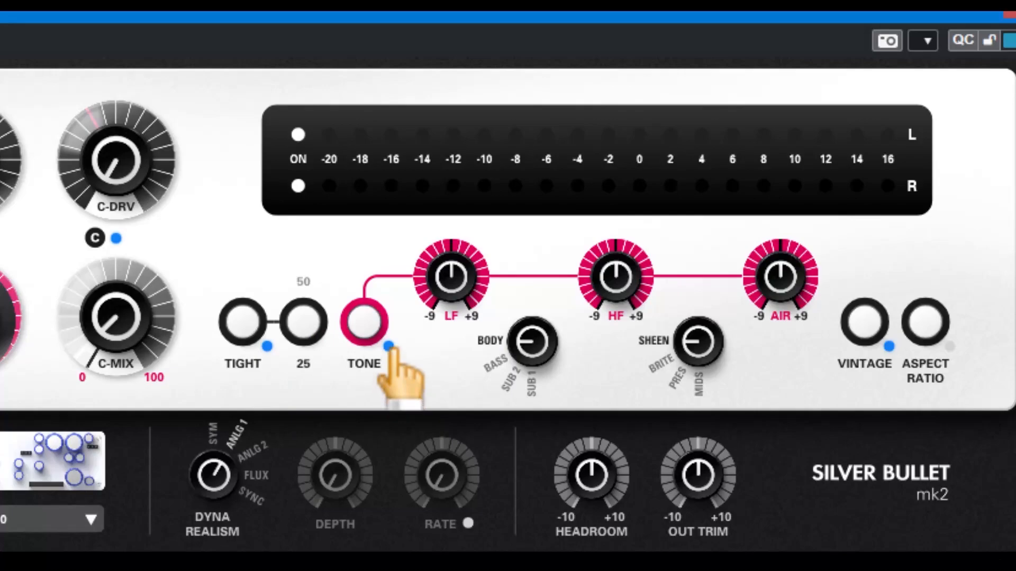
pyautogui.click(364, 314)
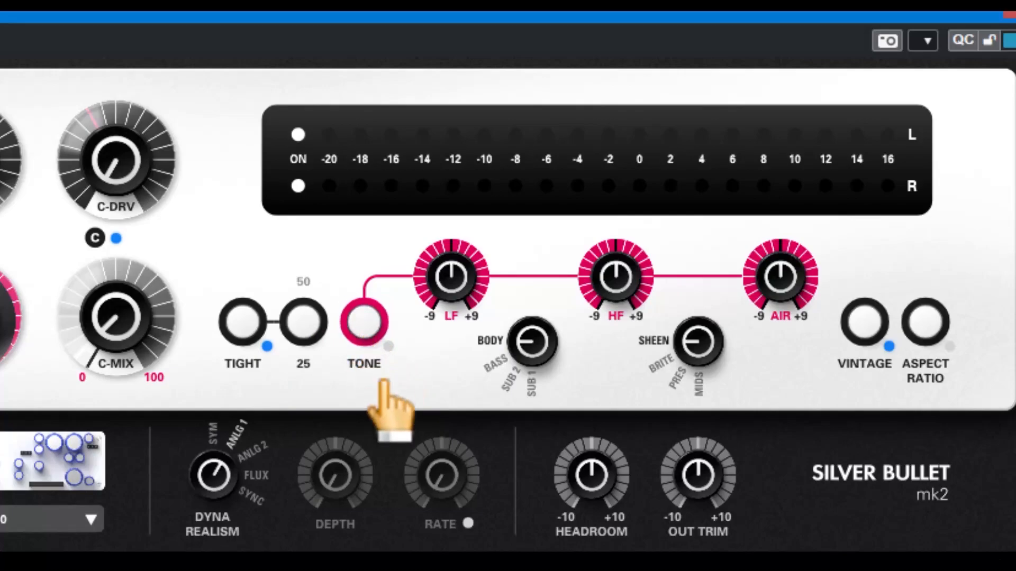
pyautogui.click(377, 317)
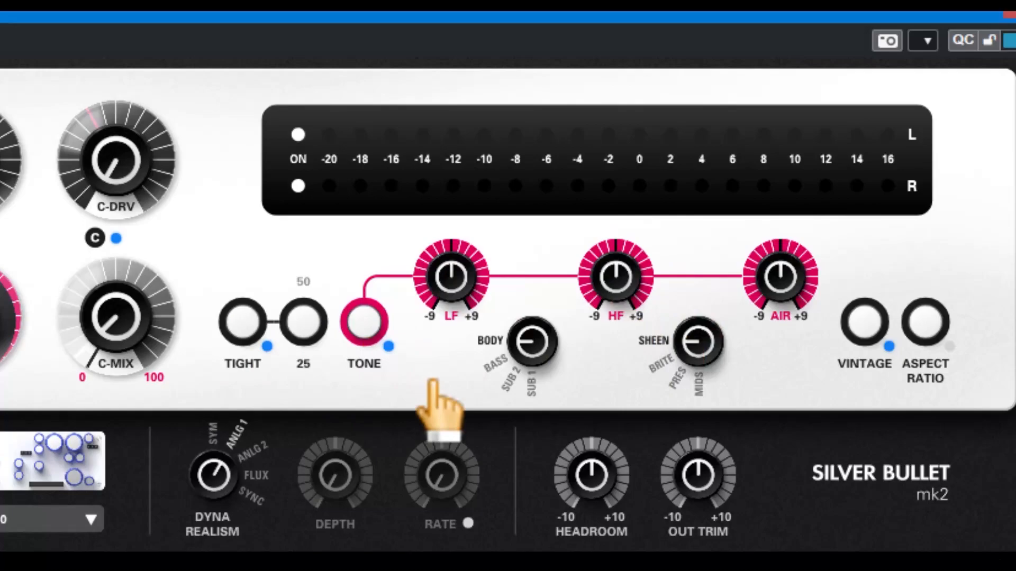
# - Cut the LF tone knob slightly below center and set its low-frequency selector to SUB 1
pyautogui.moveTo(453, 289)
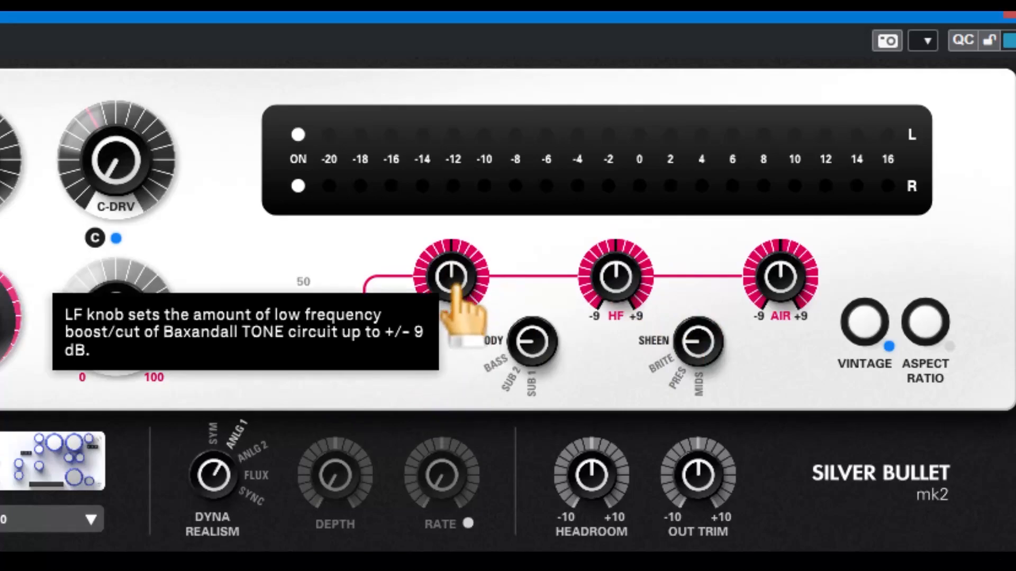
pyautogui.moveTo(470, 278); pyautogui.dragTo(471, 246)
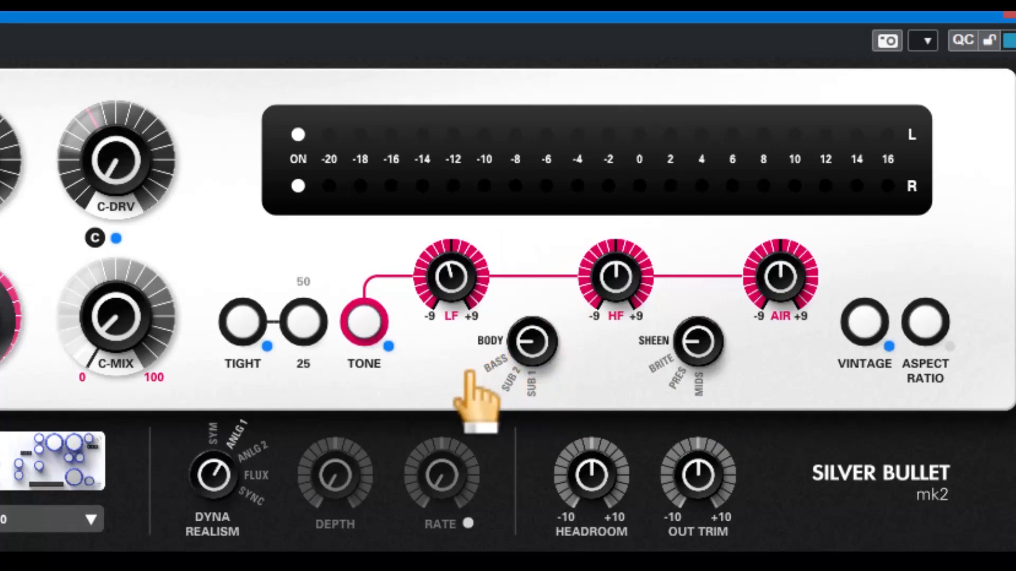
pyautogui.moveTo(529, 342); pyautogui.dragTo(553, 454)
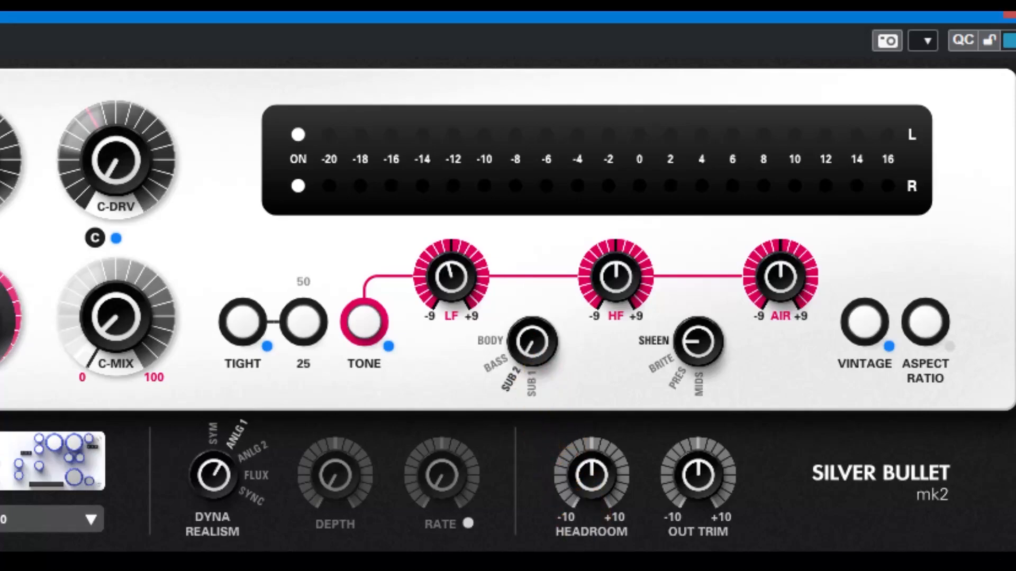
pyautogui.moveTo(532, 363); pyautogui.dragTo(585, 465)
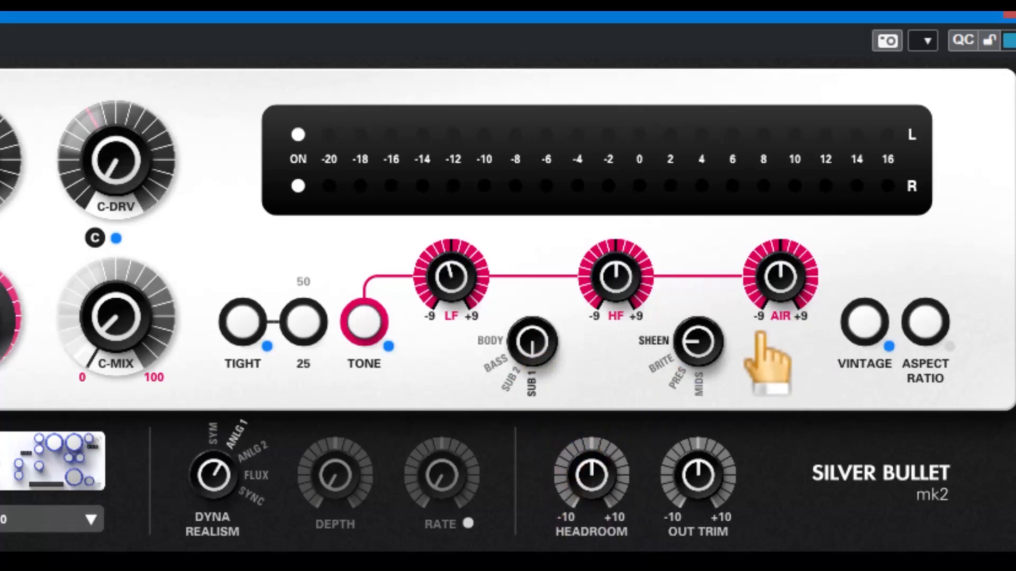
# - Switch the high-frequency selector under the HF knob through BRITE to PRES
pyautogui.moveTo(693, 351); pyautogui.dragTo(712, 416)
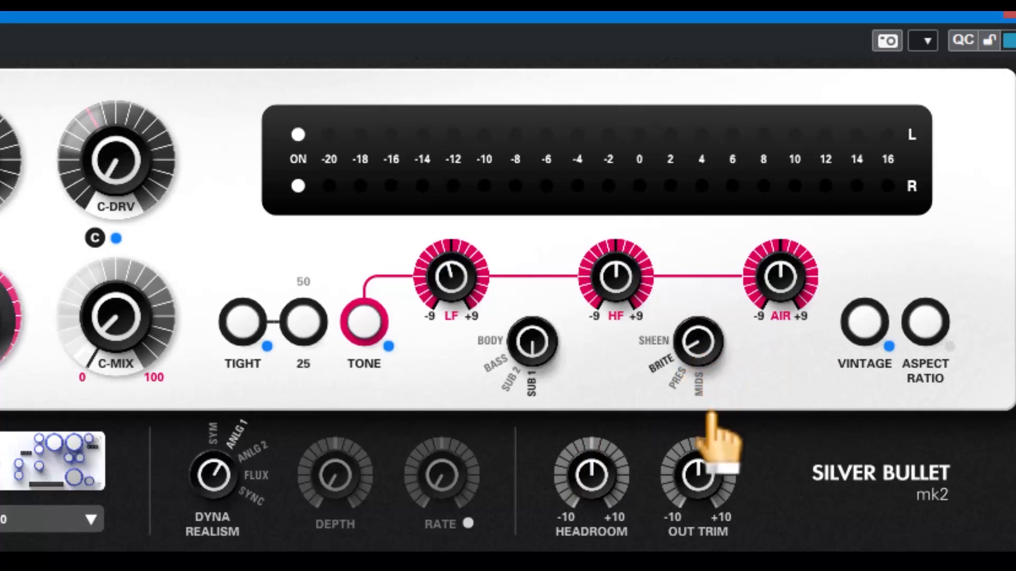
pyautogui.moveTo(714, 360); pyautogui.dragTo(789, 498)
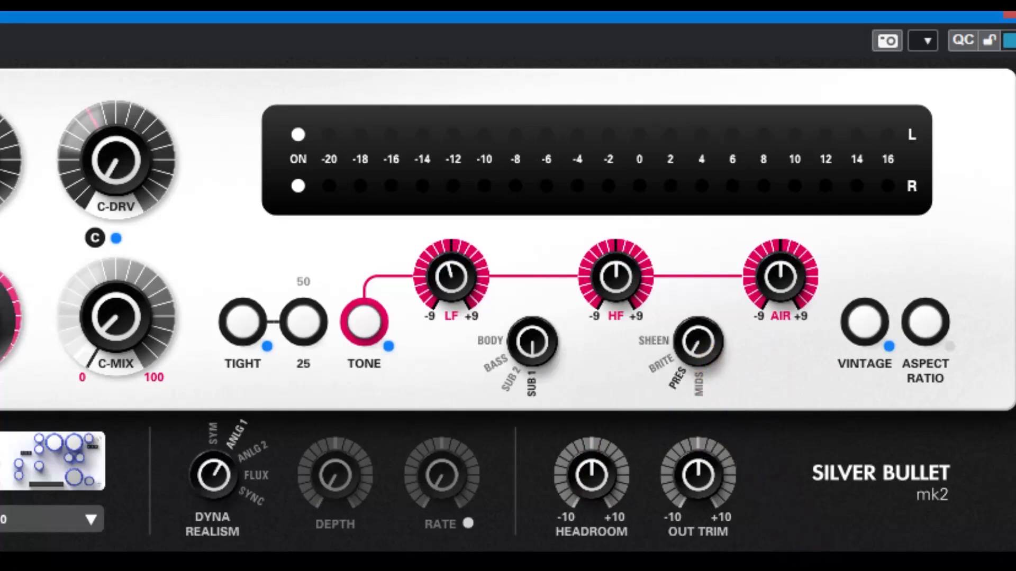
# - Set the high-frequency selector to MIDS and step the low-frequency selector through SUB 2 and BASS to BODY
pyautogui.moveTo(699, 347); pyautogui.dragTo(750, 448)
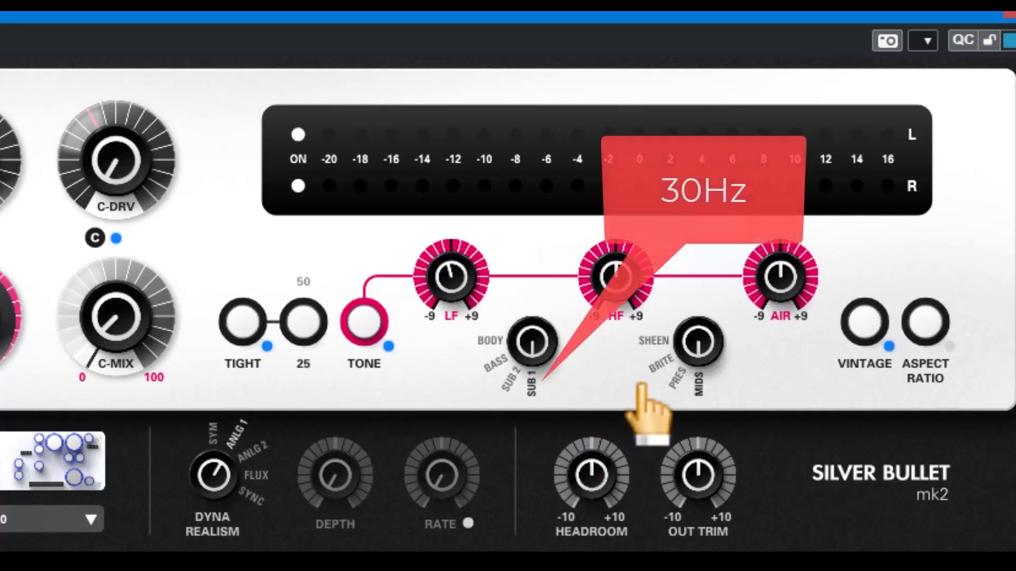
pyautogui.moveTo(526, 322); pyautogui.dragTo(518, 285)
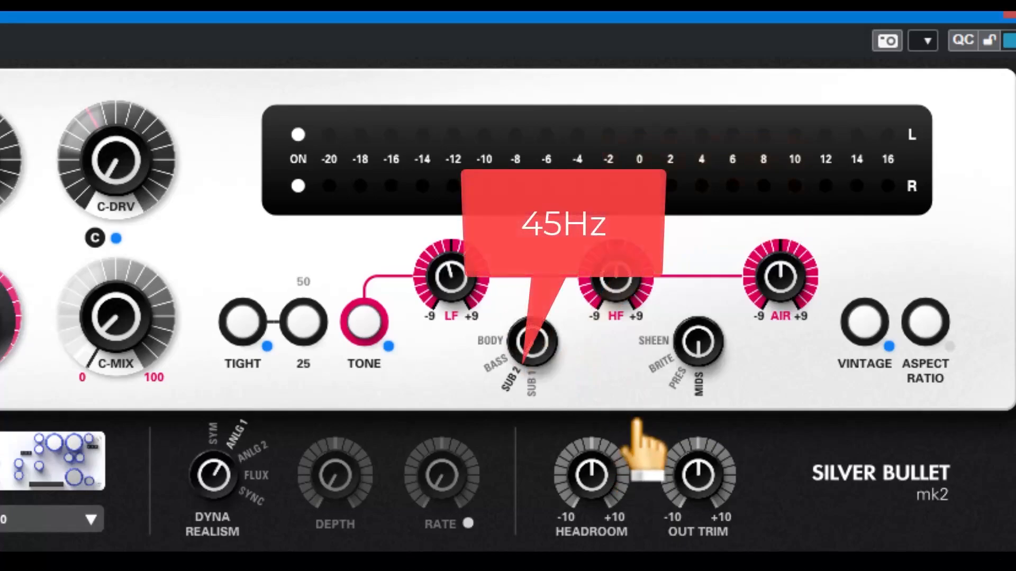
pyautogui.moveTo(523, 347); pyautogui.dragTo(517, 319)
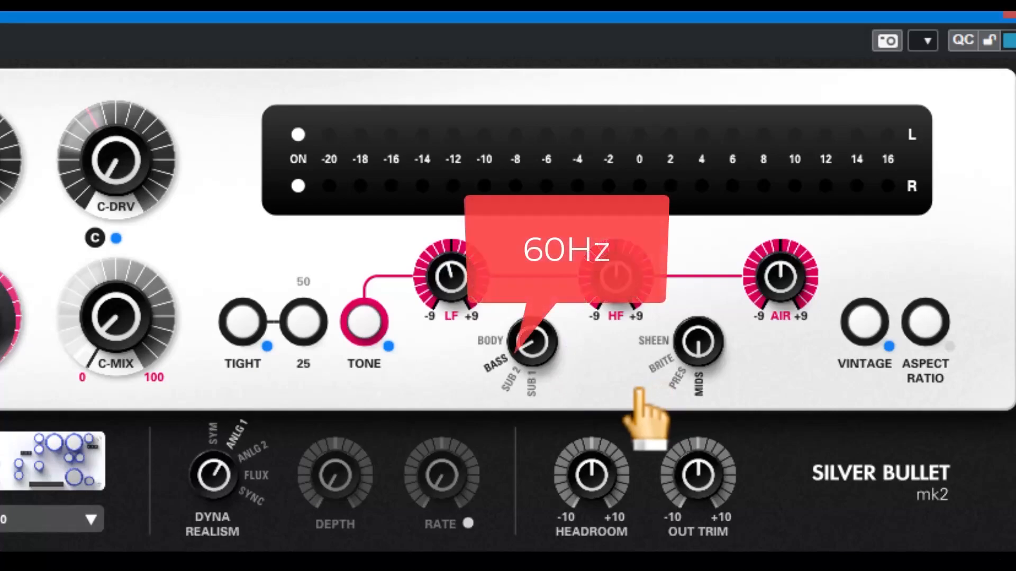
pyautogui.moveTo(569, 334); pyautogui.dragTo(567, 320)
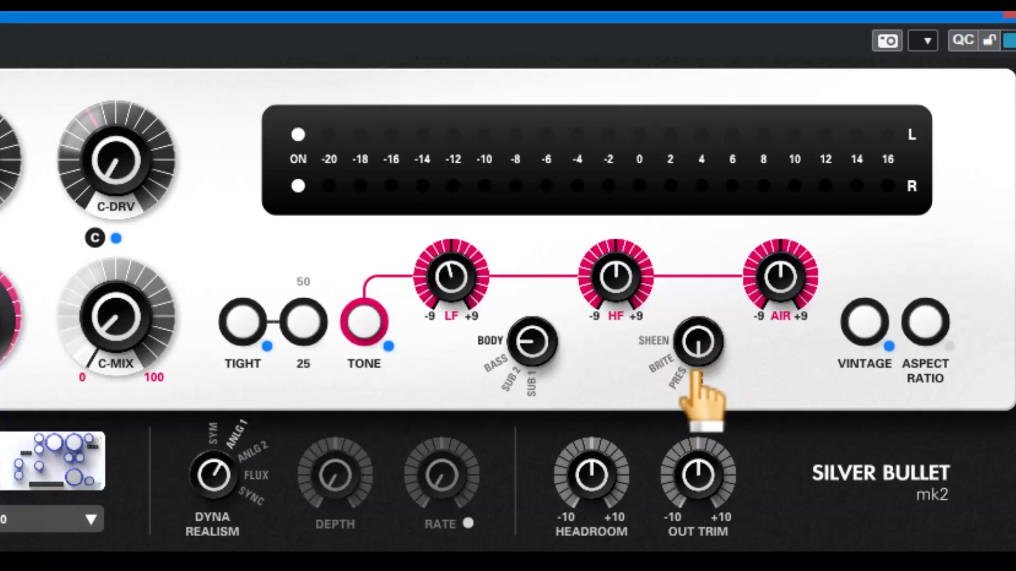
# - Switch the high-frequency selector through PRES to SHEEN and raise the AIR knob slightly above center
pyautogui.moveTo(692, 352); pyautogui.dragTo(689, 265)
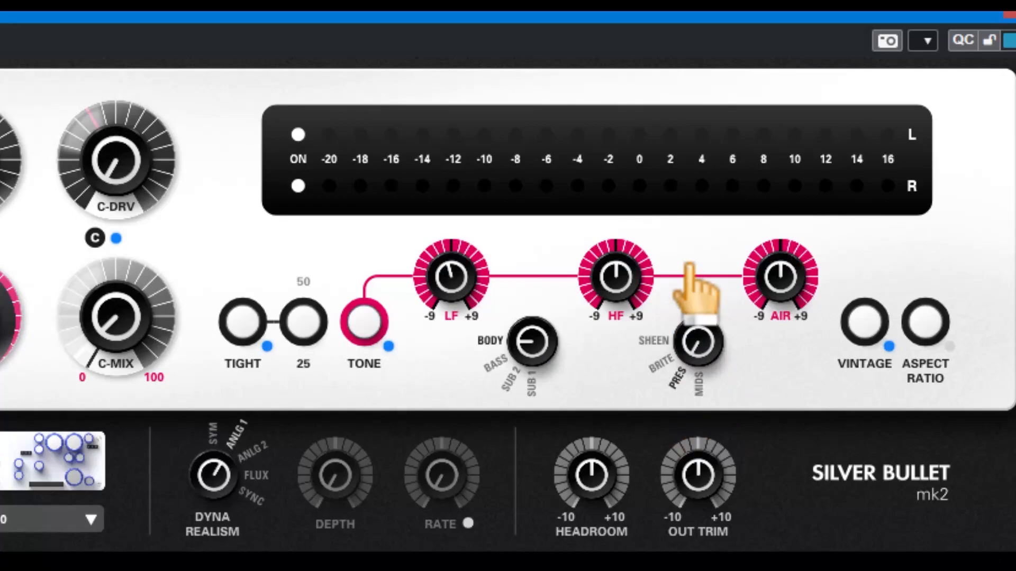
pyautogui.moveTo(692, 344); pyautogui.dragTo(706, 221)
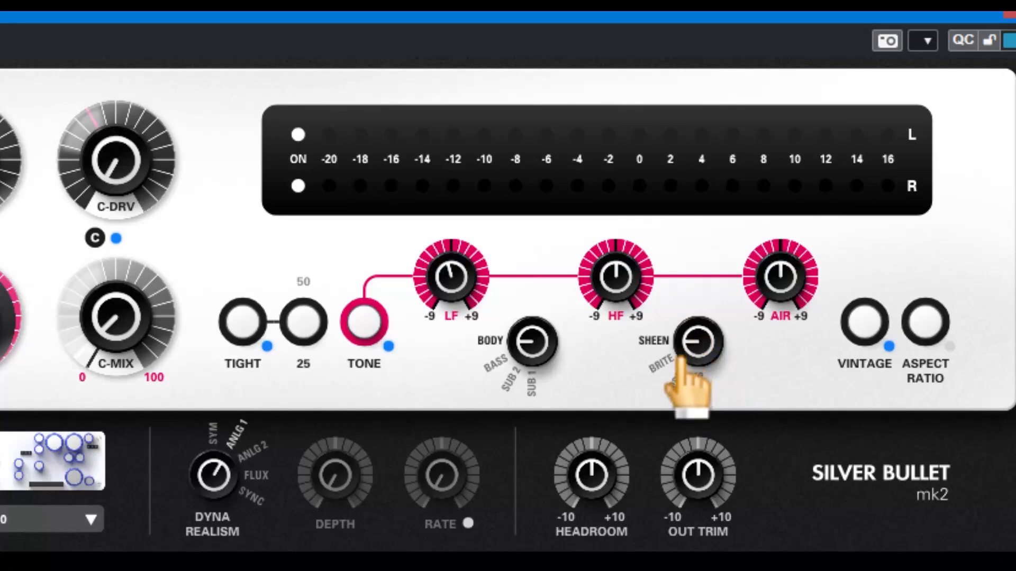
pyautogui.moveTo(787, 282); pyautogui.dragTo(785, 261)
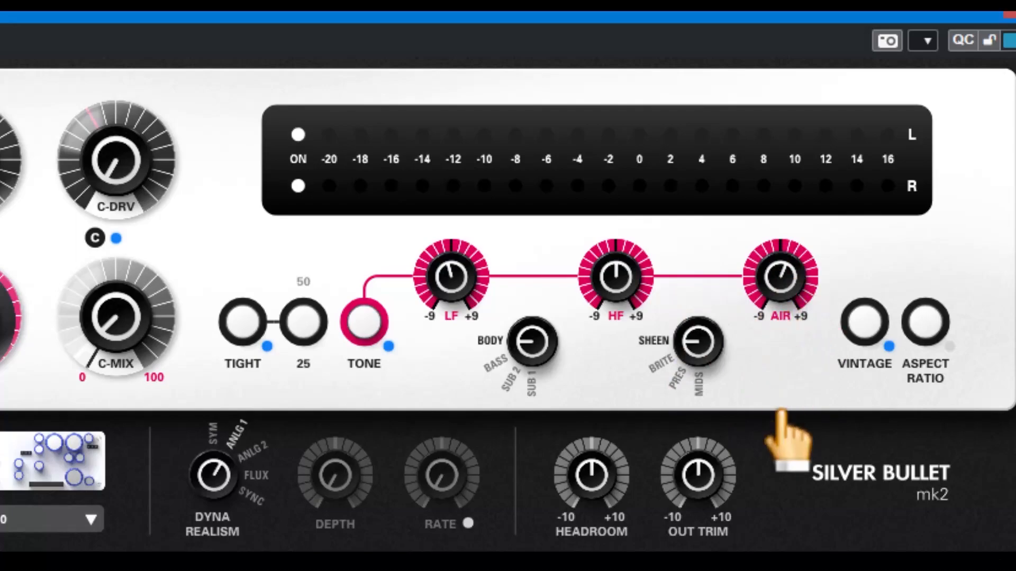
# - Toggle the AIR band's alternate mode on and off several times, leaving its label blue
pyautogui.click(781, 315)
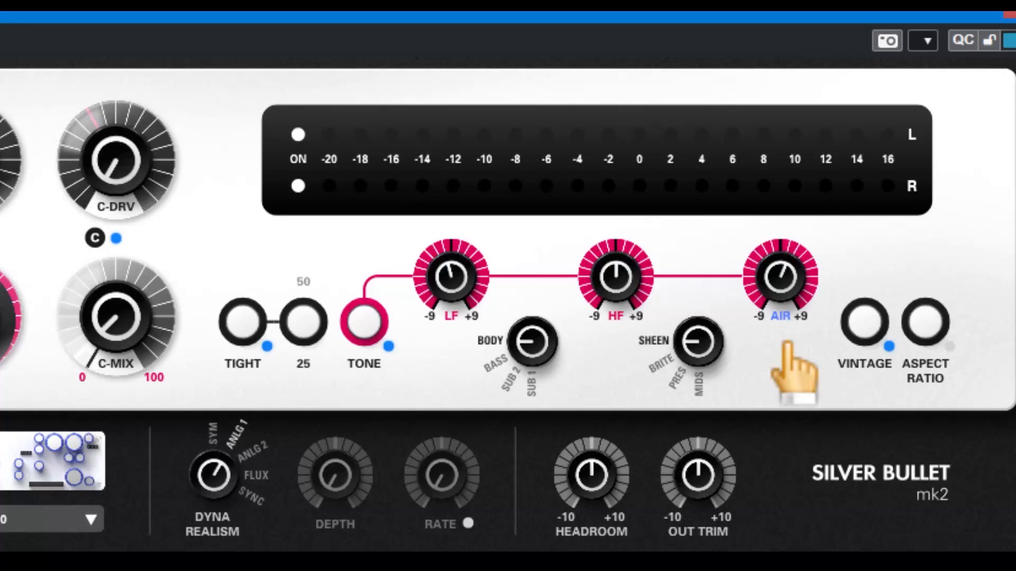
pyautogui.click(785, 316)
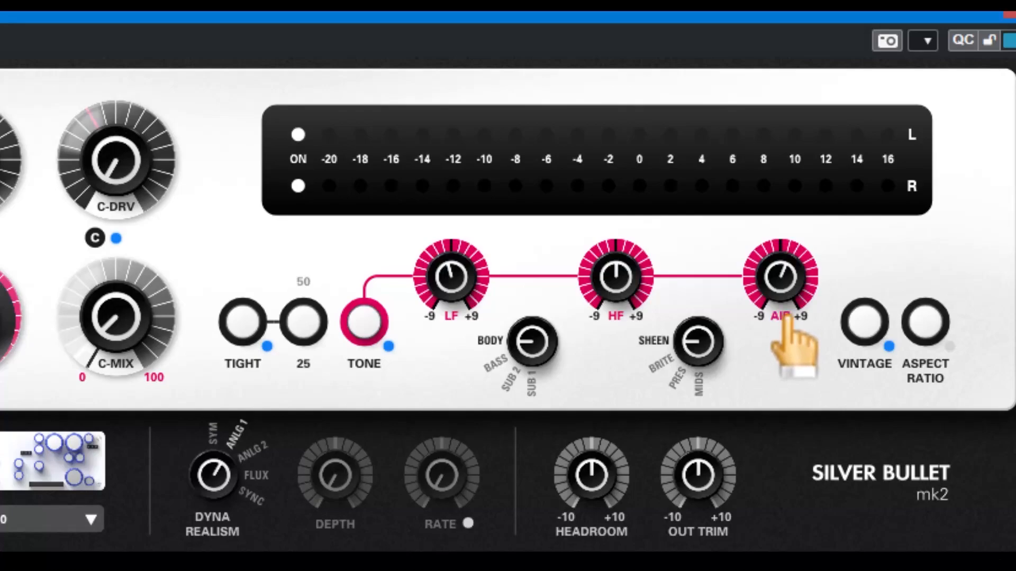
pyautogui.click(787, 316)
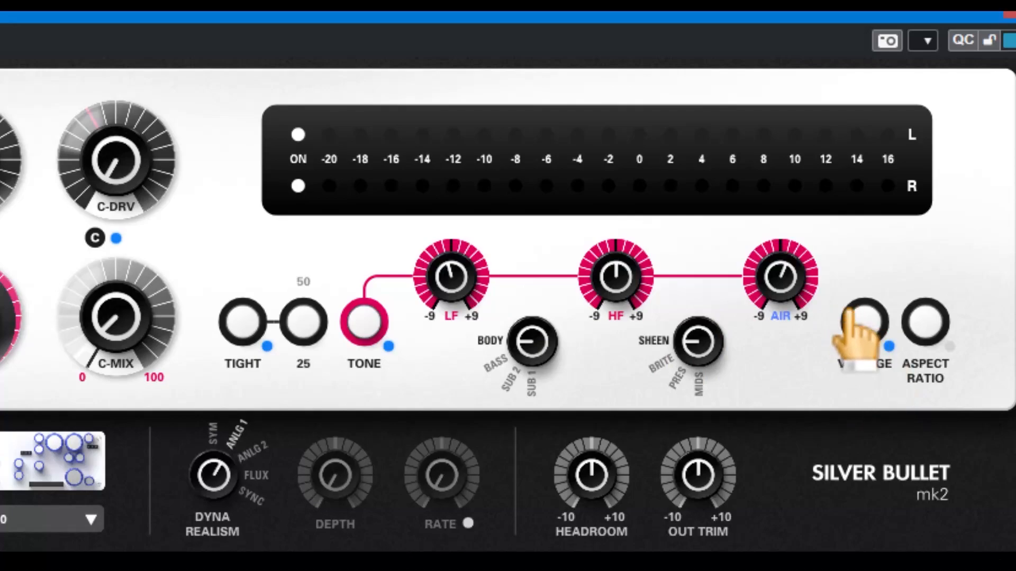
pyautogui.moveTo(863, 326)
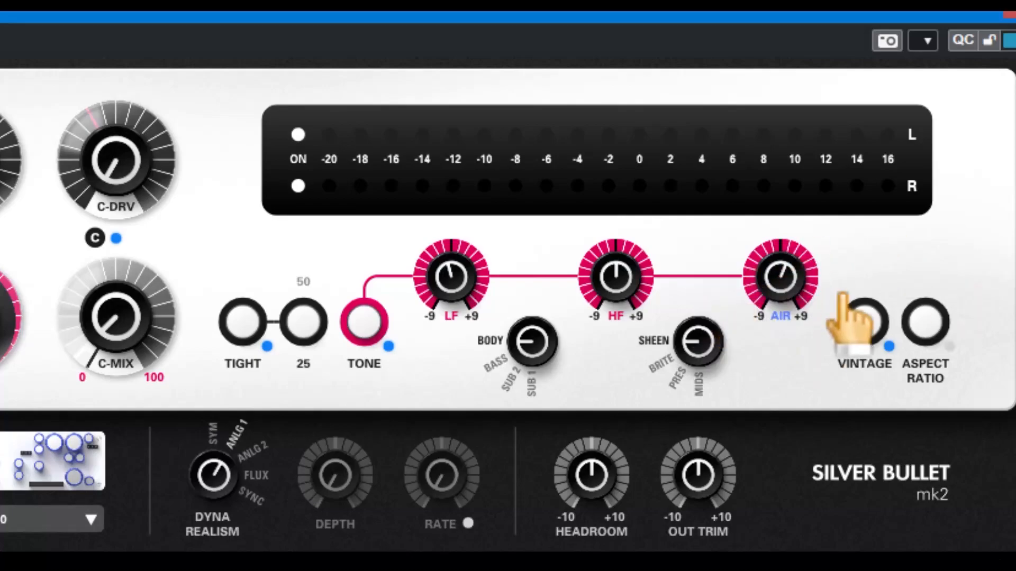
pyautogui.click(782, 316)
pyautogui.click(782, 318)
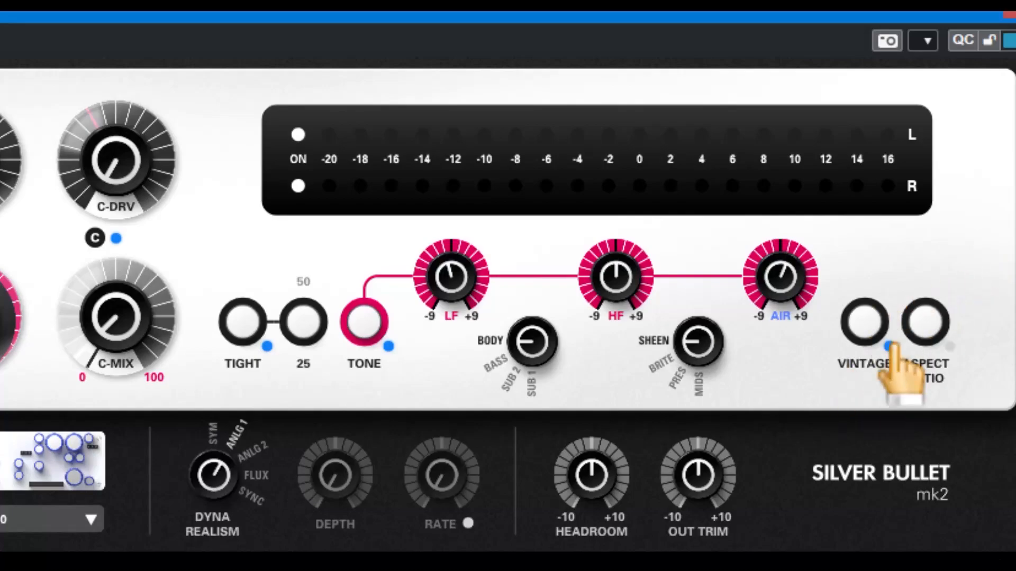
# - Switch VINTAGE off, turn ASPECT RATIO on, and toggle VINTAGE again
pyautogui.click(861, 327)
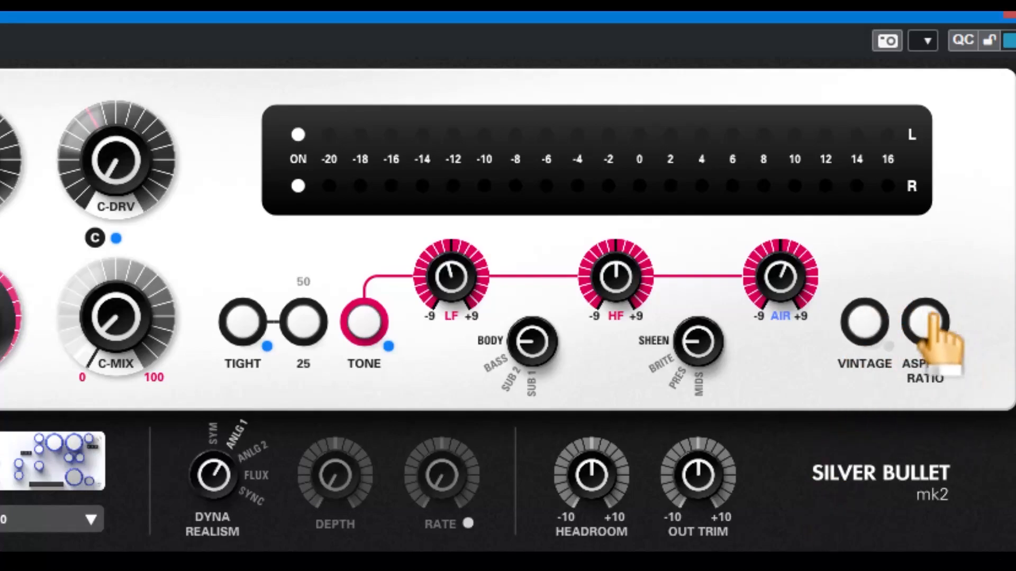
pyautogui.click(929, 317)
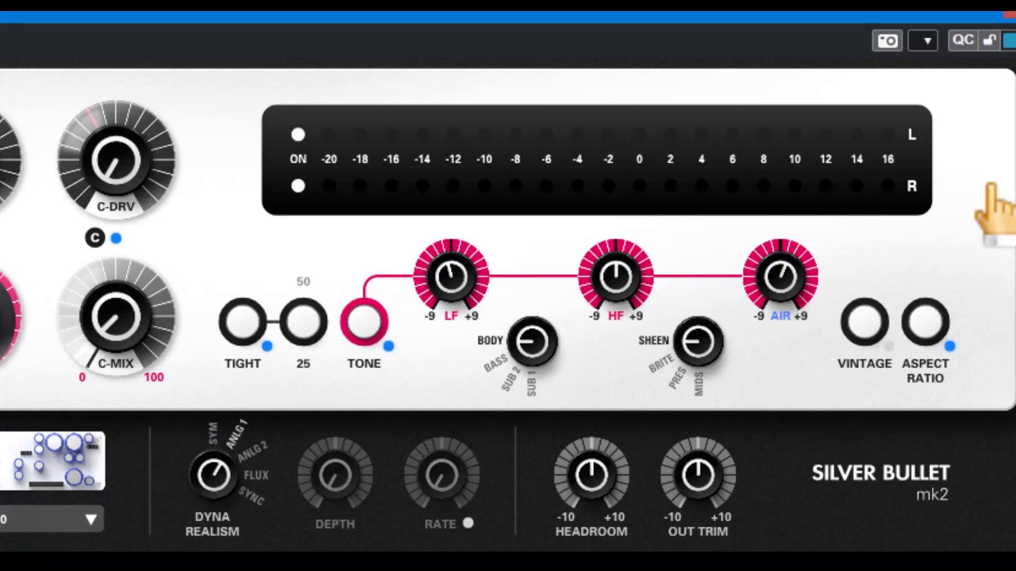
pyautogui.click(868, 324)
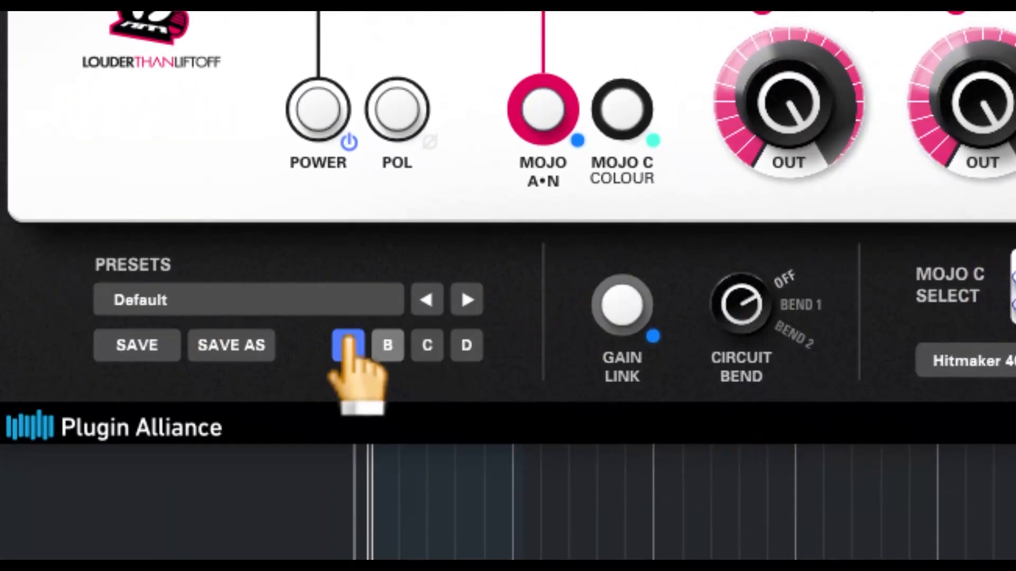
# - Look through the preset options, then compare settings slots B and D before returning to slot A
pyautogui.click(173, 311)
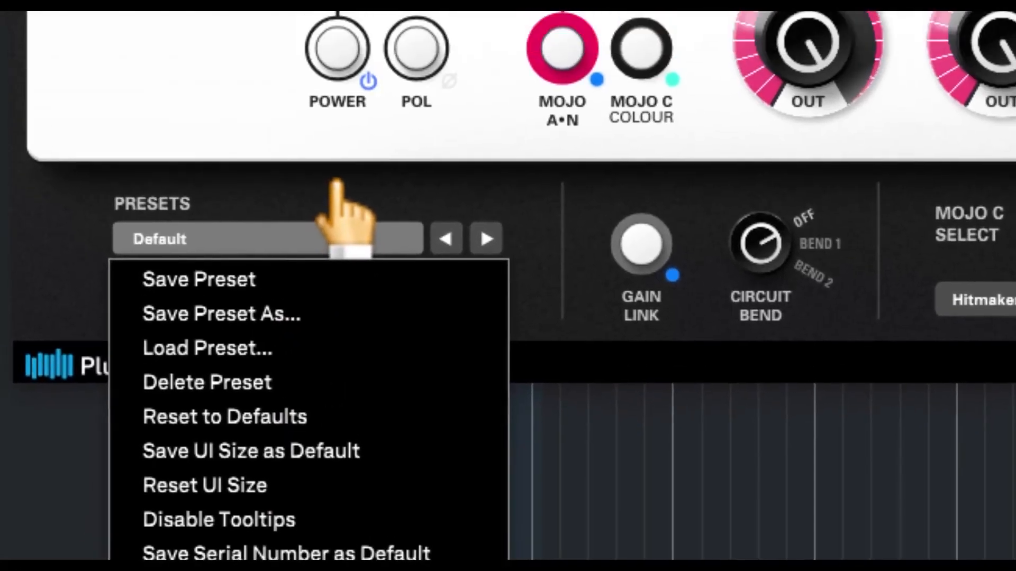
pyautogui.click(330, 42)
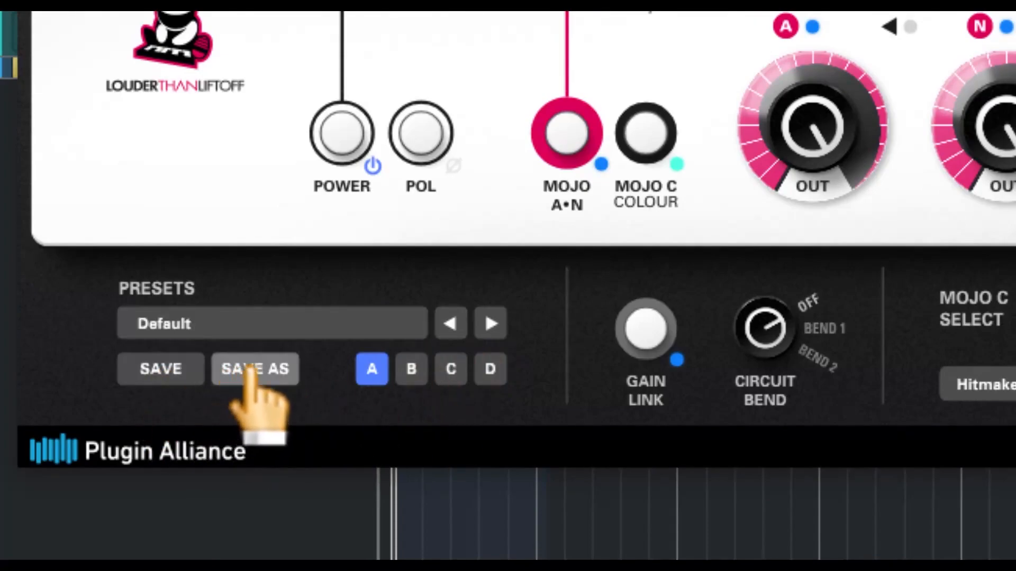
pyautogui.click(414, 372)
pyautogui.click(490, 371)
pyautogui.click(411, 369)
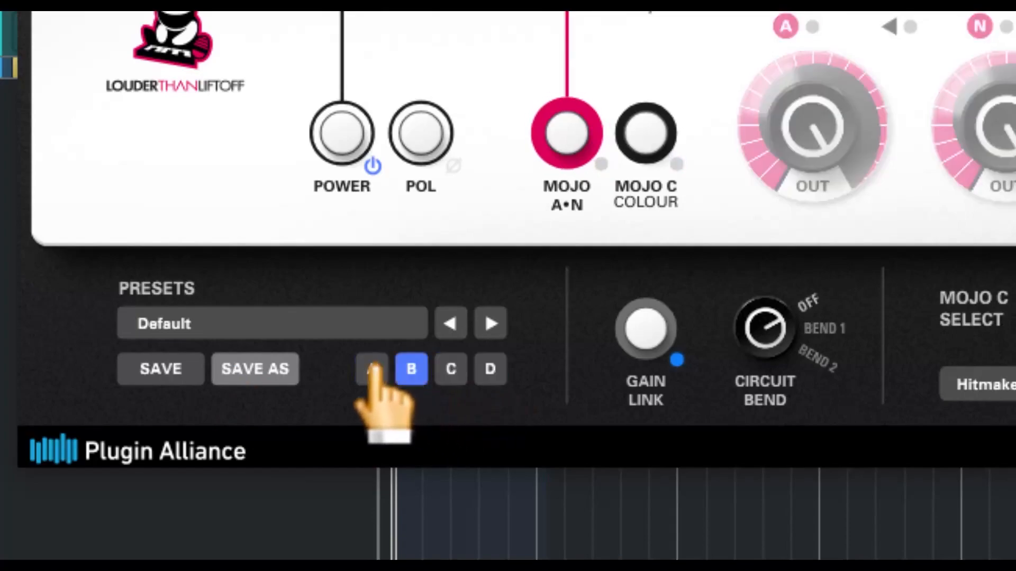
pyautogui.click(372, 370)
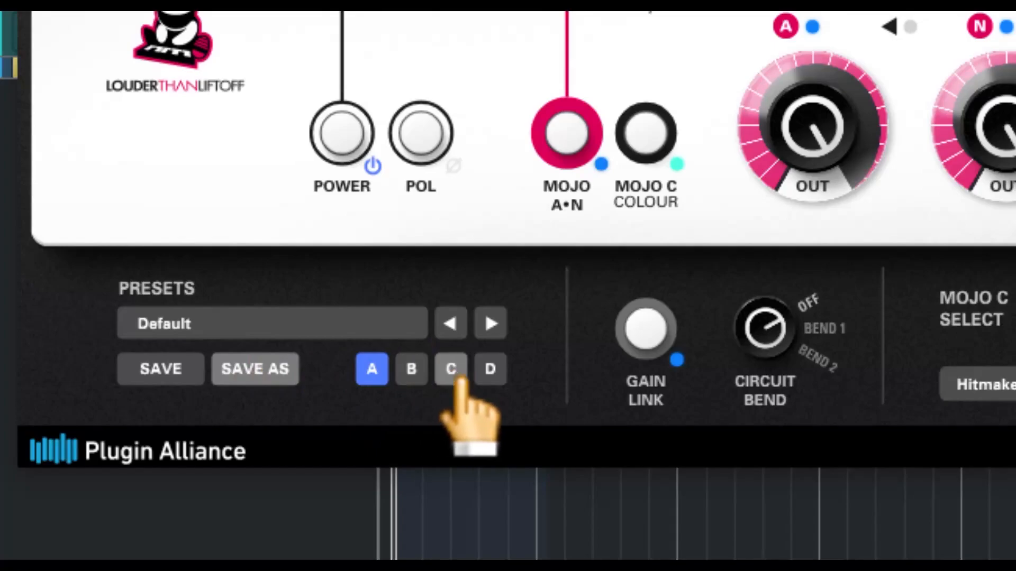
# - Turn GAIN LINK off, raise the A stage's GAIN and lower its OUT independently, and turn GAIN LINK back on
pyautogui.moveTo(603, 241)
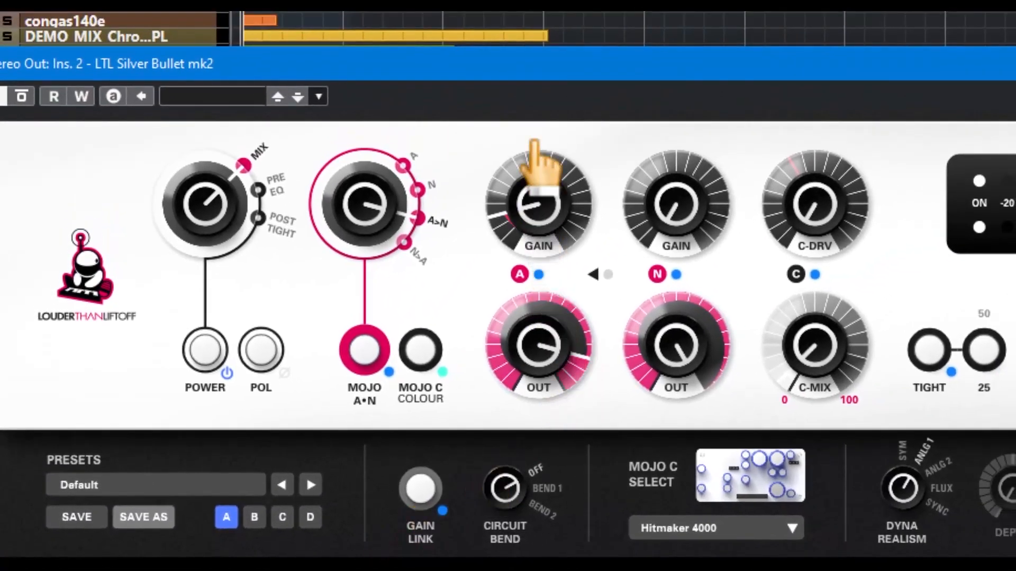
pyautogui.click(423, 482)
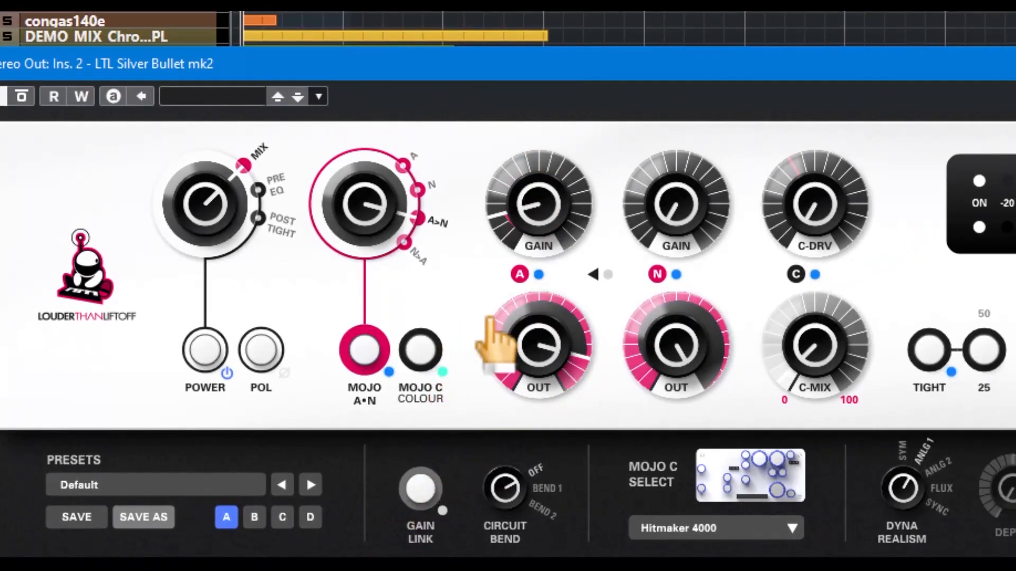
pyautogui.moveTo(542, 129); pyautogui.dragTo(552, 151)
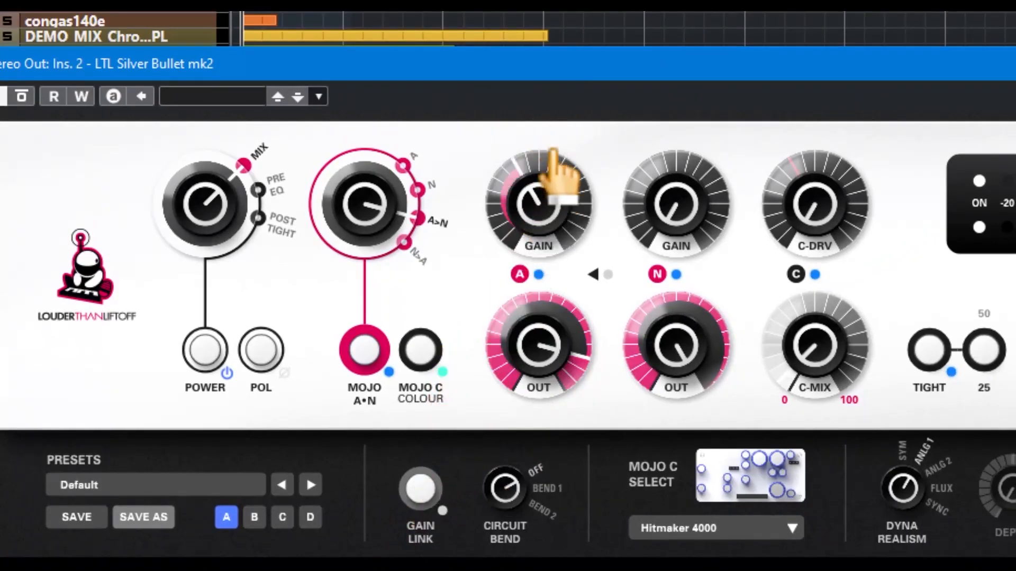
pyautogui.moveTo(533, 332); pyautogui.dragTo(517, 357)
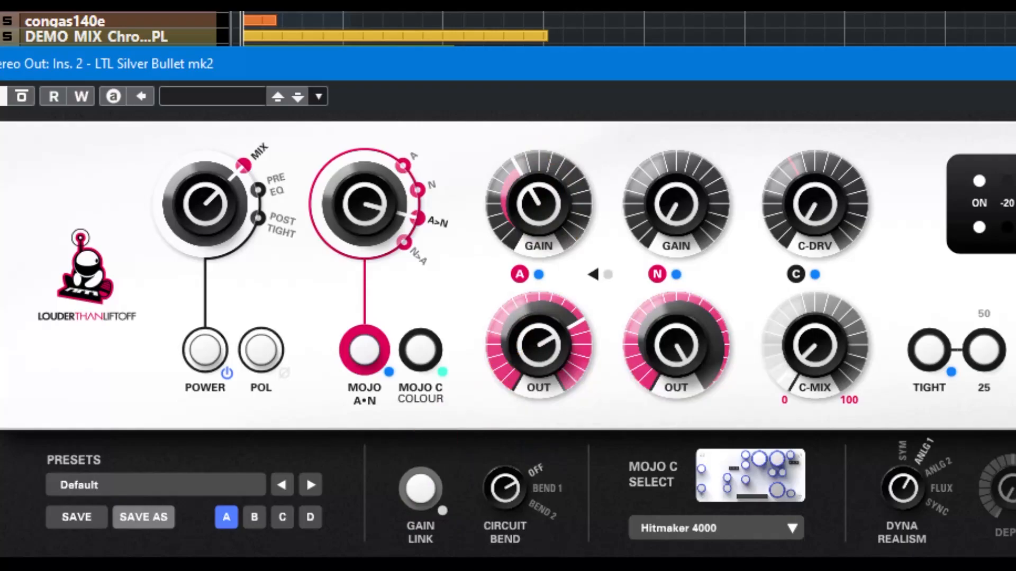
pyautogui.click(420, 487)
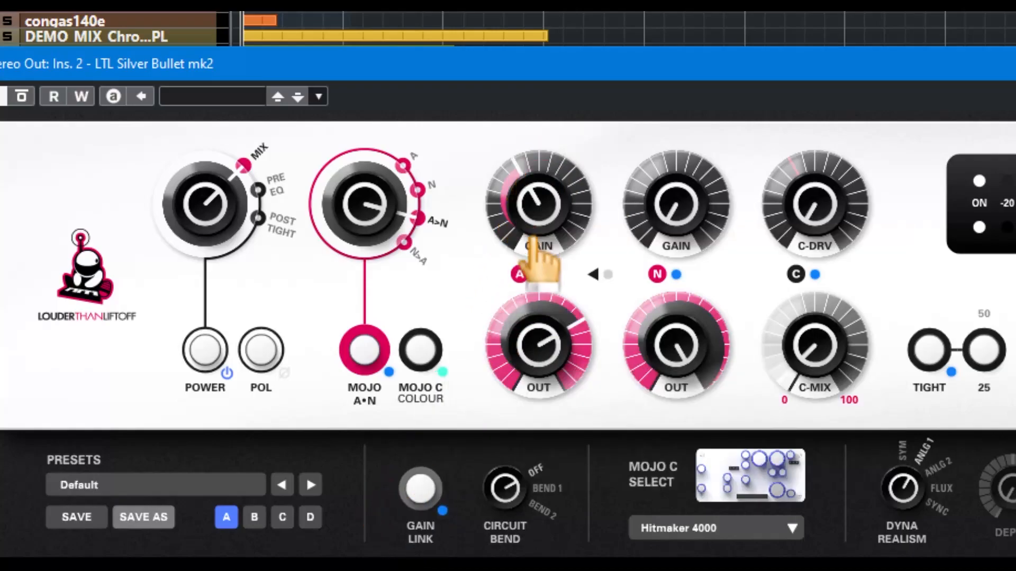
# - Lower the A stage's linked GAIN knob to near its minimum
pyautogui.moveTo(535, 241); pyautogui.dragTo(574, 375)
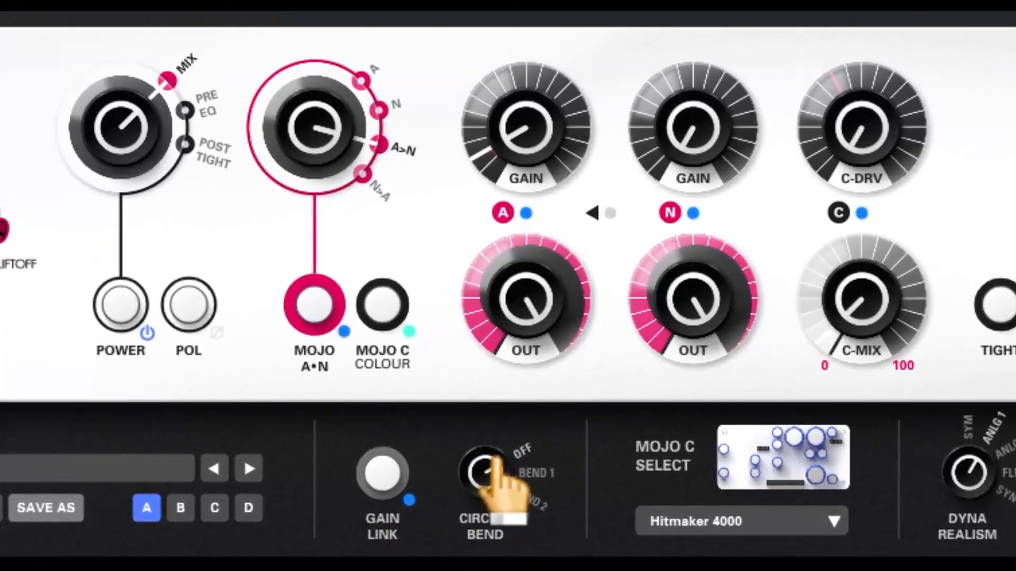
pyautogui.moveTo(515, 481); pyautogui.dragTo(518, 448)
pyautogui.moveTo(536, 183); pyautogui.dragTo(524, 499)
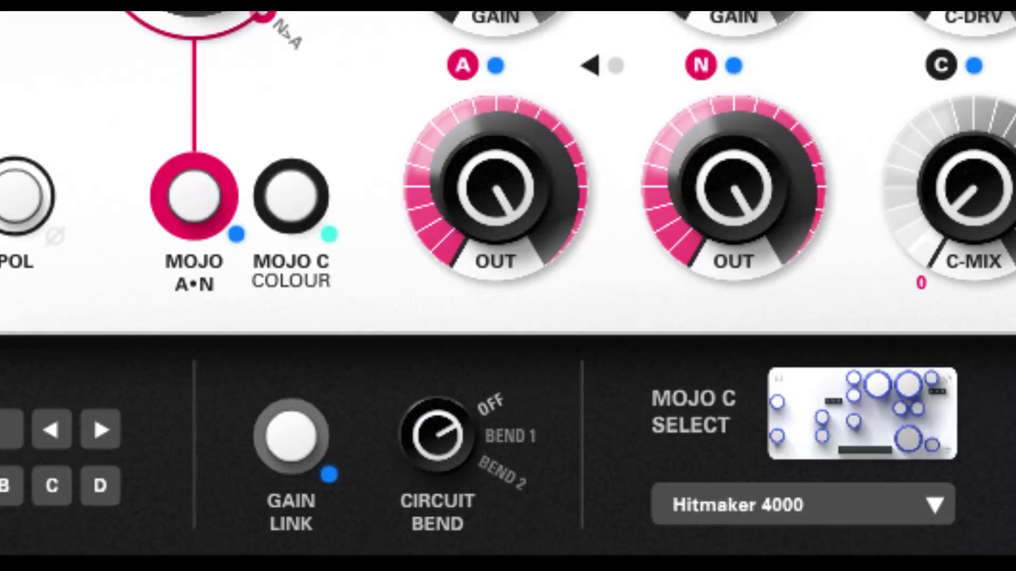
# - Try CIRCUIT BEND at BEND 2 and return it to OFF
pyautogui.moveTo(445, 446); pyautogui.dragTo(469, 325)
pyautogui.moveTo(471, 380); pyautogui.dragTo(487, 363)
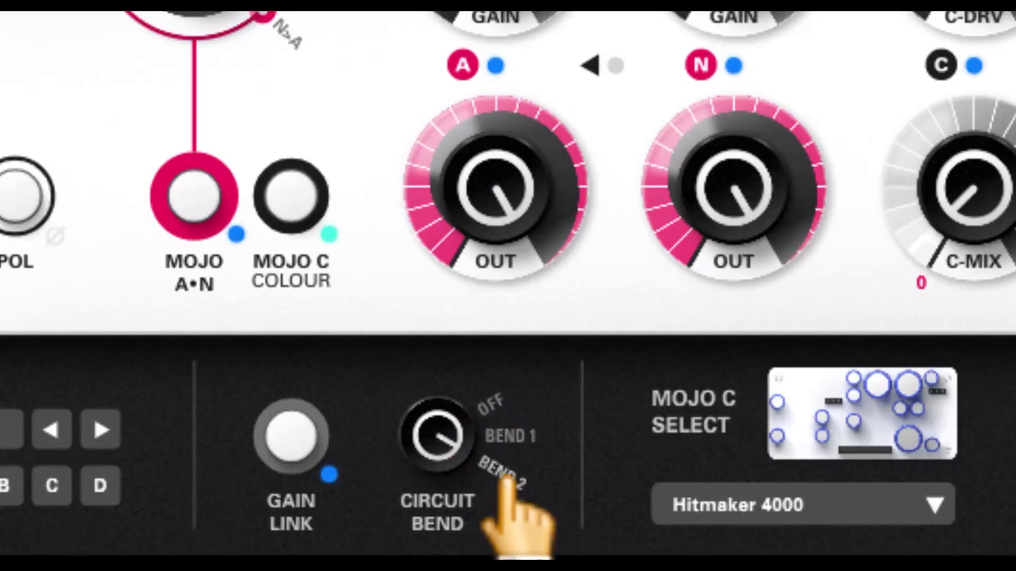
pyautogui.moveTo(464, 437)
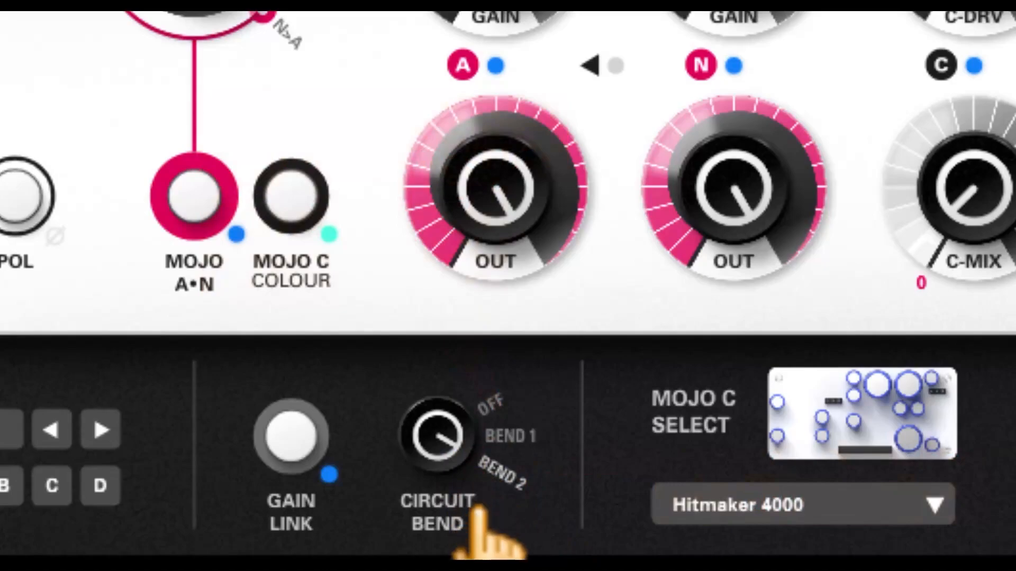
pyautogui.click(452, 435)
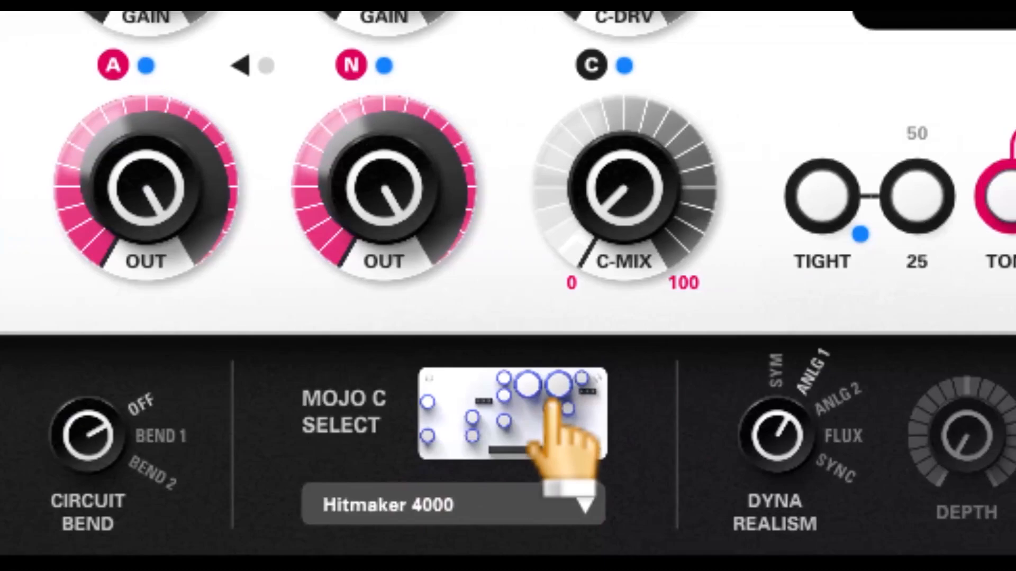
# - Load the Helical Scan module for MOJO C and raise its C-DRV and C-MIX knobs partway
pyautogui.click(587, 505)
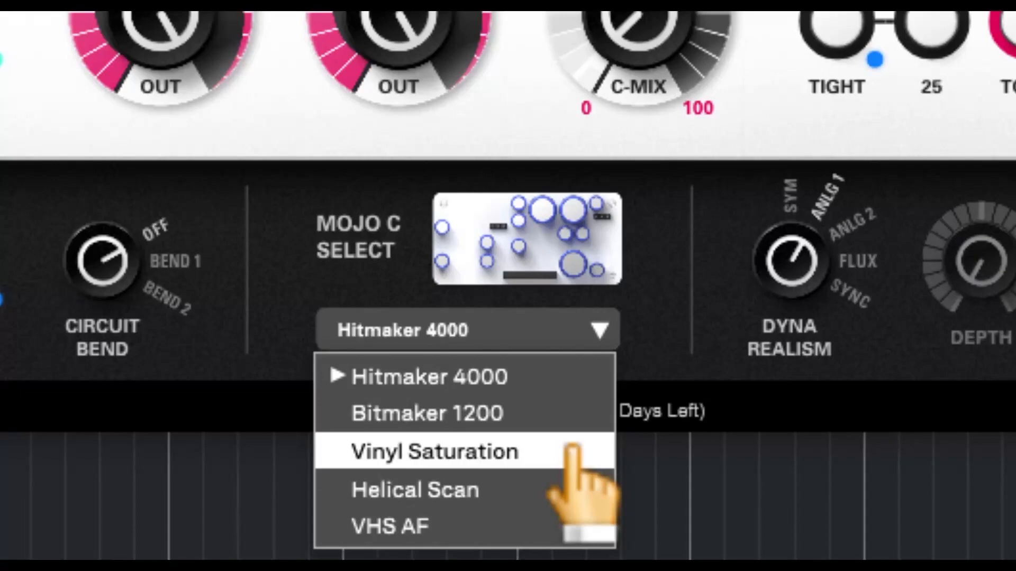
pyautogui.click(568, 484)
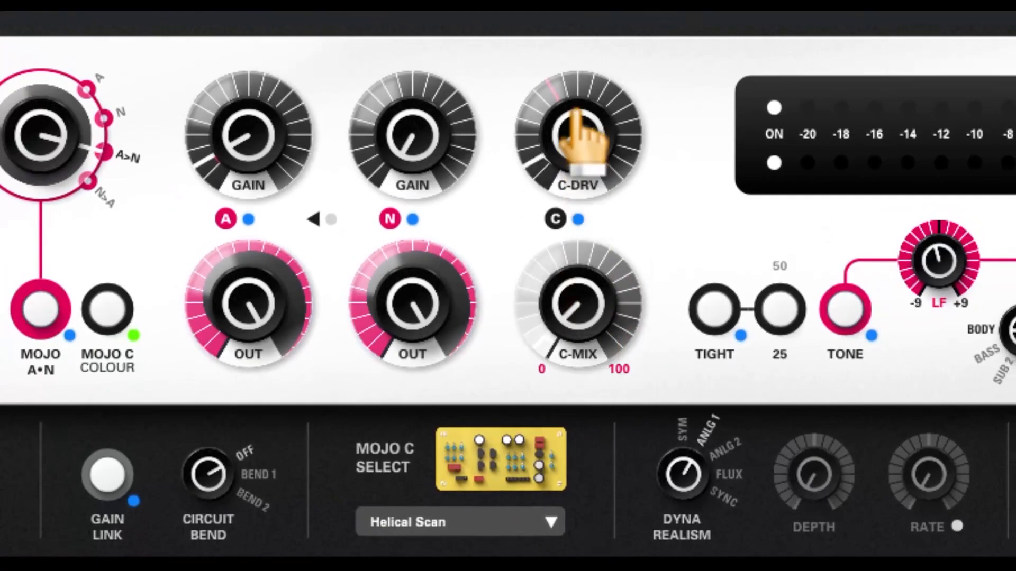
pyautogui.moveTo(584, 65)
pyautogui.mouseDown()
pyautogui.moveTo(585, 41)
pyautogui.moveTo(586, 78)
pyautogui.mouseUp()
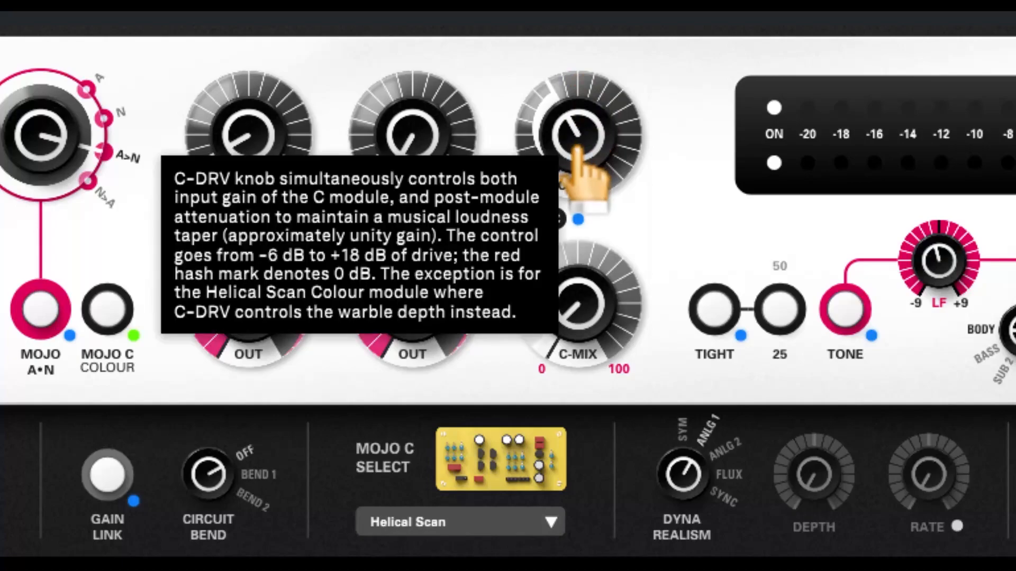
pyautogui.moveTo(631, 339)
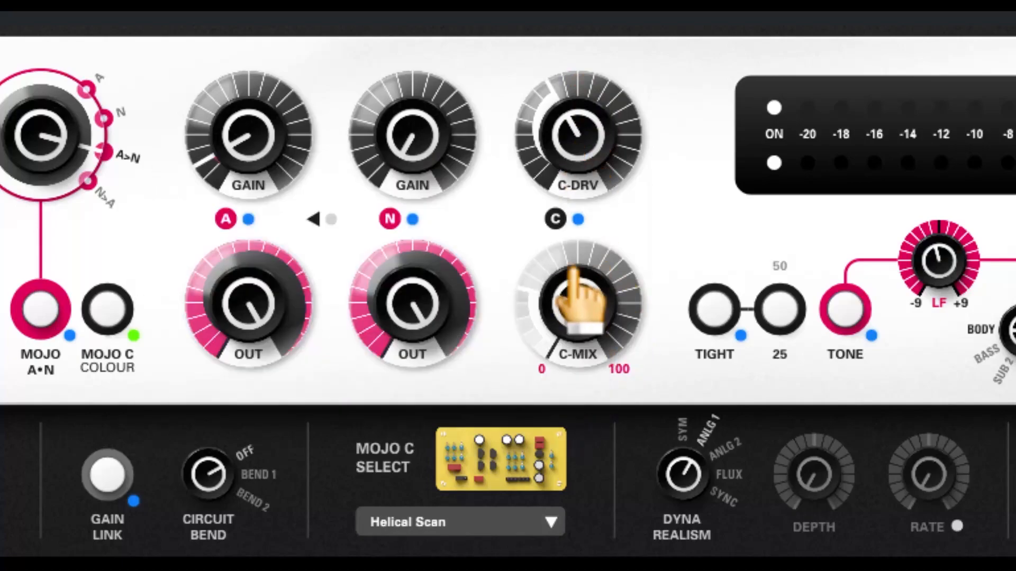
pyautogui.moveTo(573, 269); pyautogui.dragTo(623, 272)
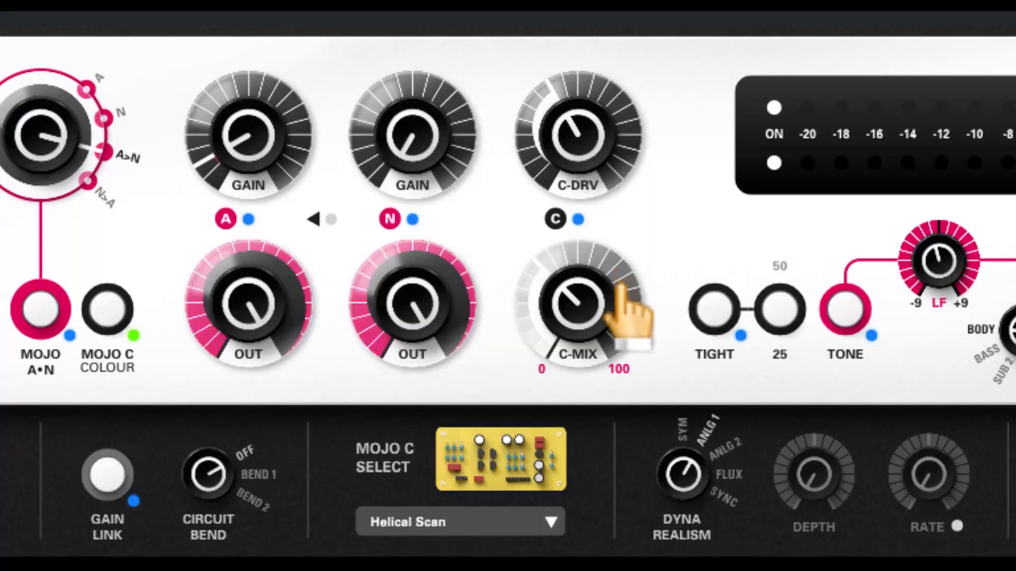
# - Try the VHS AF, Vinyl Saturation, Hitmaker 4000 and Bitmaker 1200 modules in turn for MOJO C
pyautogui.click(550, 524)
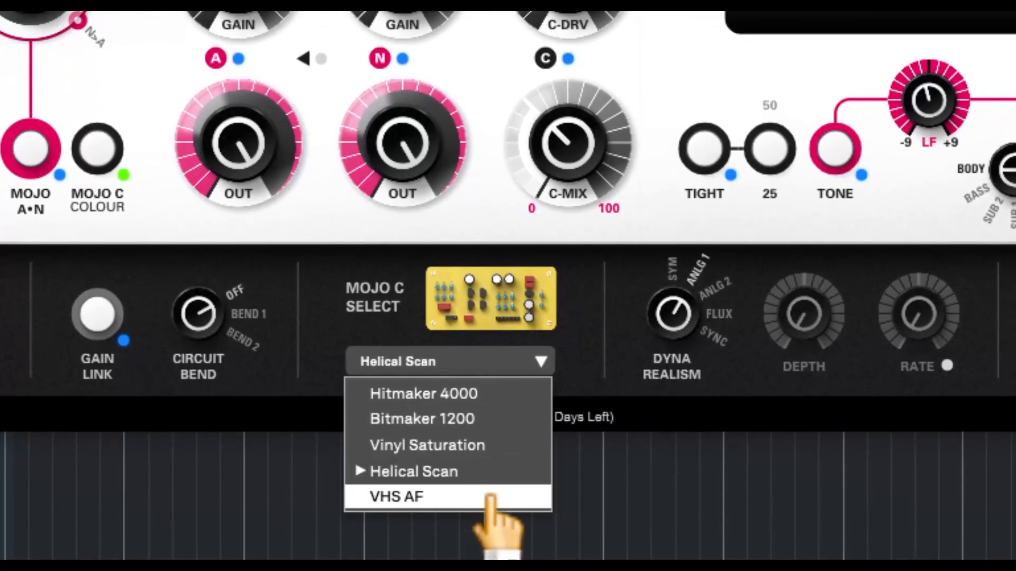
pyautogui.click(490, 498)
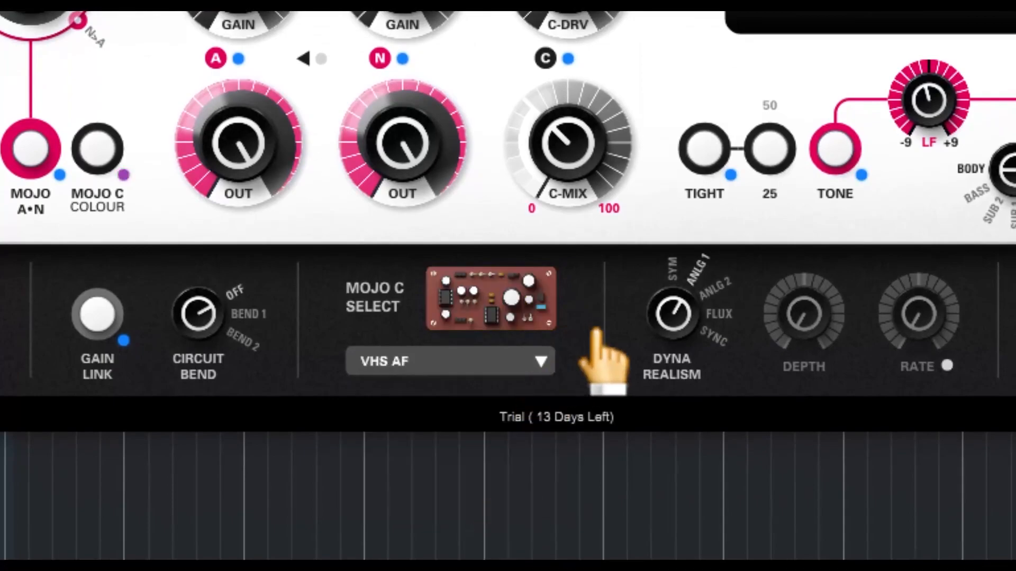
pyautogui.click(468, 361)
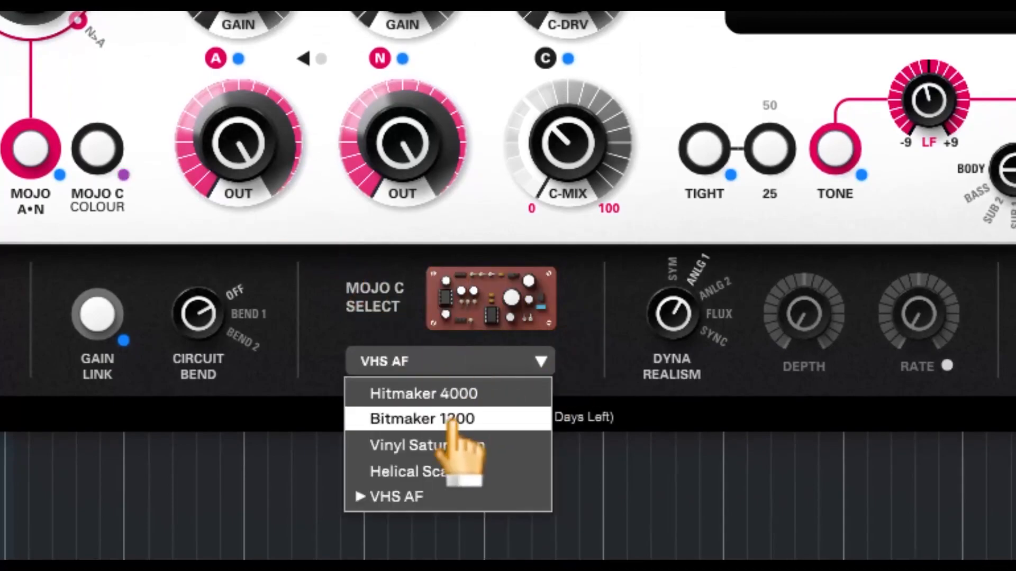
pyautogui.click(454, 445)
pyautogui.click(495, 364)
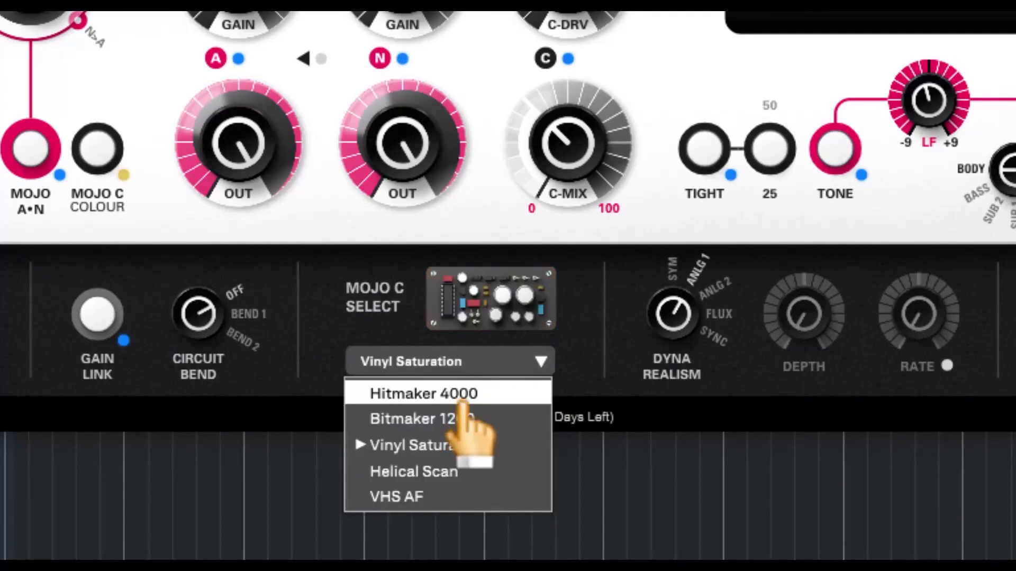
pyautogui.click(465, 393)
pyautogui.click(490, 365)
pyautogui.click(483, 419)
# - Load the VHS AF module for MOJO C, raise C-DRV past halfway and raise C-MIX to about three quarters
pyautogui.click(529, 362)
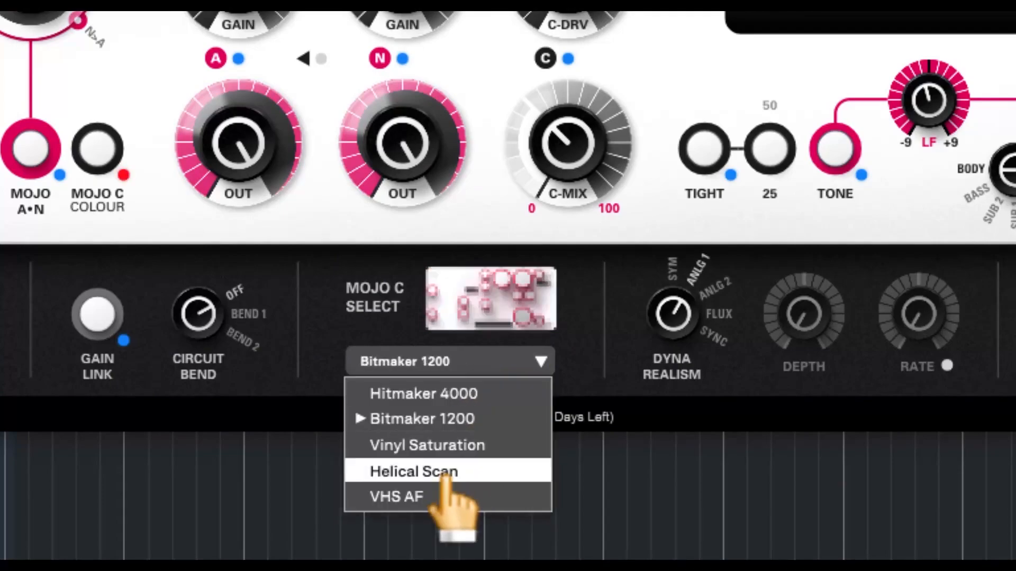
pyautogui.click(444, 498)
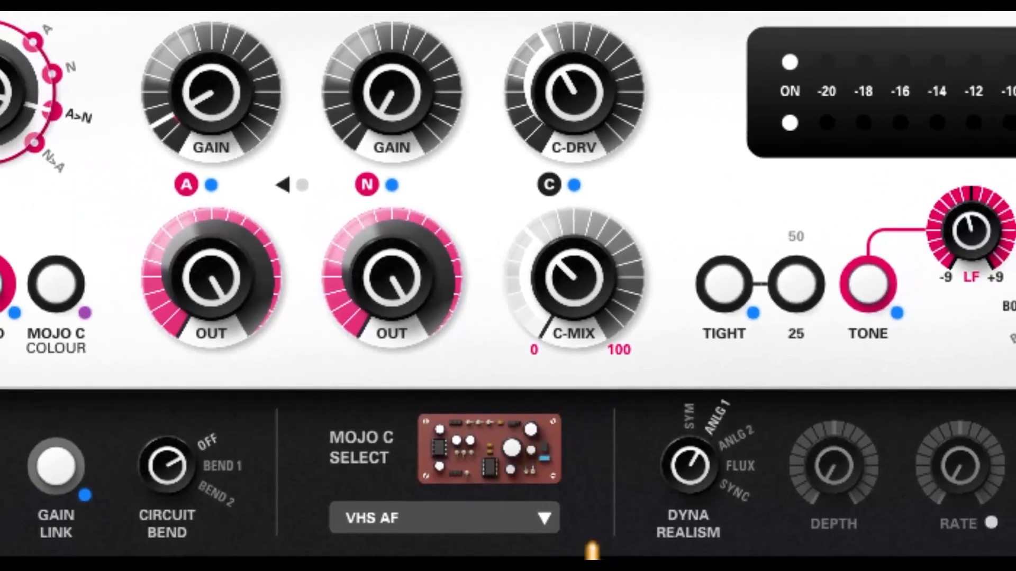
pyautogui.moveTo(595, 69); pyautogui.dragTo(593, 38)
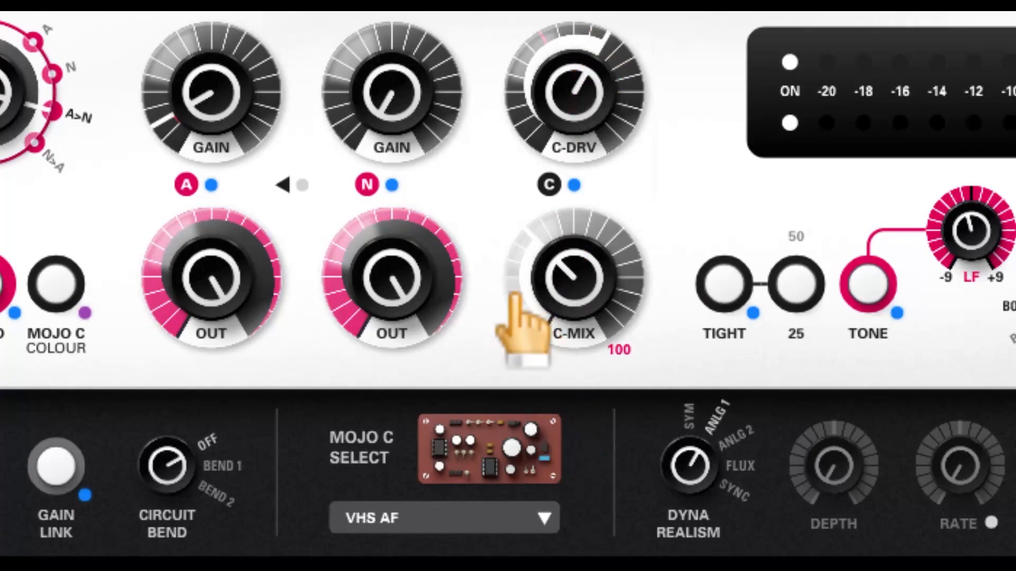
pyautogui.moveTo(585, 268); pyautogui.dragTo(614, 352)
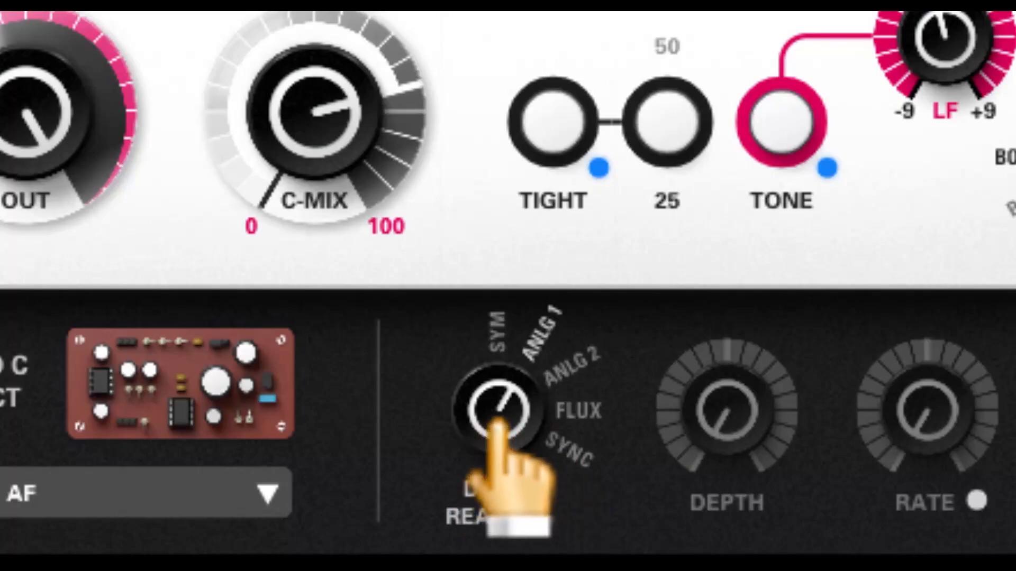
# - Try DYNA REALISM at ANLG 2 and ANLG 1, set it to SYNC, and adjust the DEPTH knob
pyautogui.moveTo(519, 410); pyautogui.dragTo(512, 376)
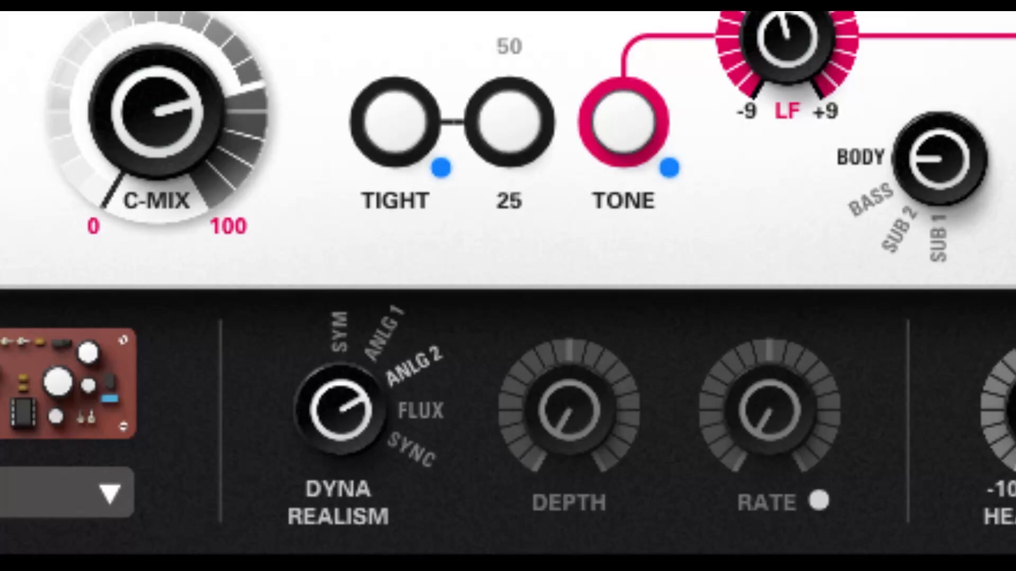
pyautogui.moveTo(329, 411); pyautogui.dragTo(329, 455)
pyautogui.moveTo(329, 411); pyautogui.dragTo(329, 391)
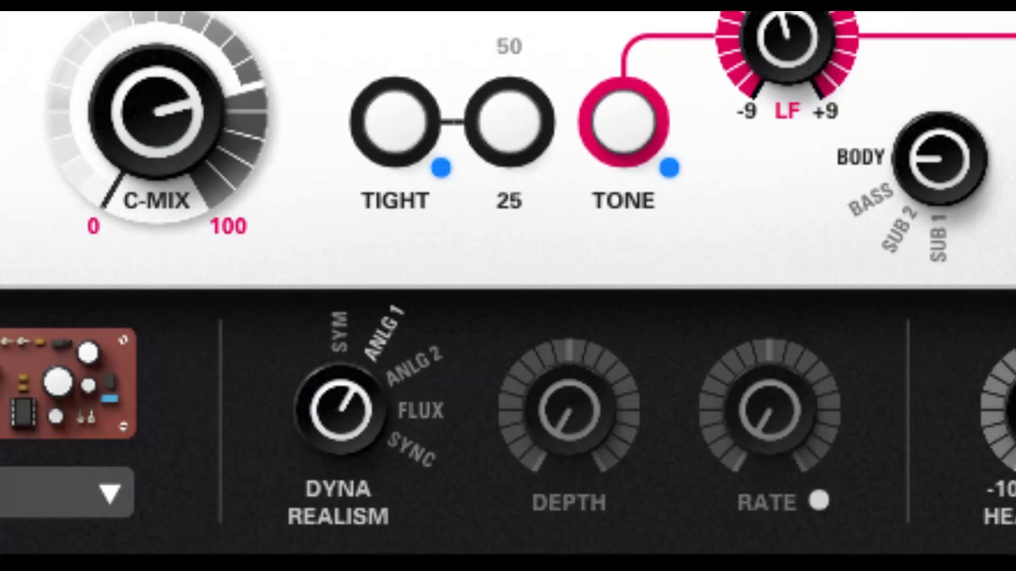
pyautogui.moveTo(333, 418); pyautogui.dragTo(347, 530)
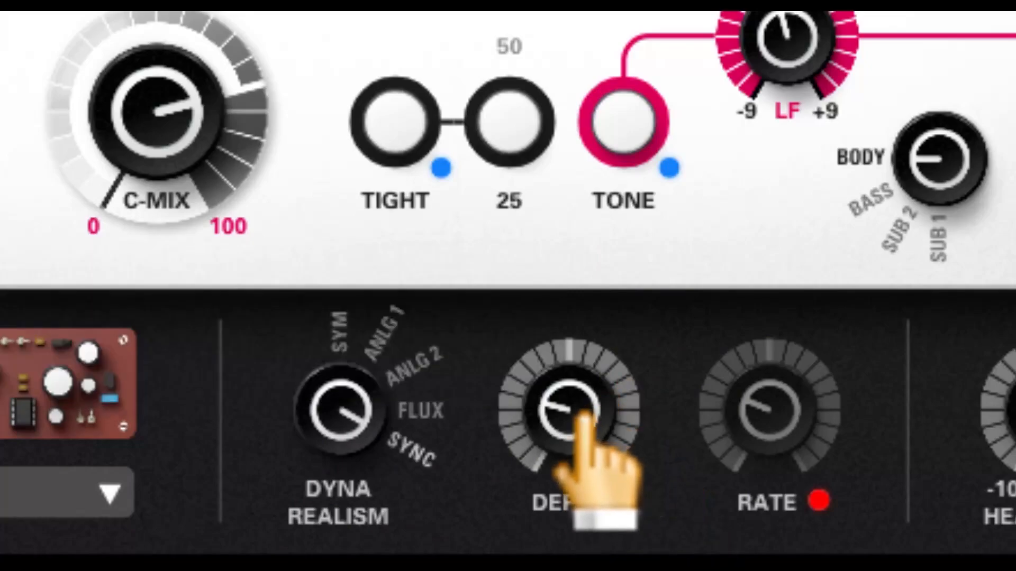
pyautogui.moveTo(585, 414); pyautogui.dragTo(578, 553)
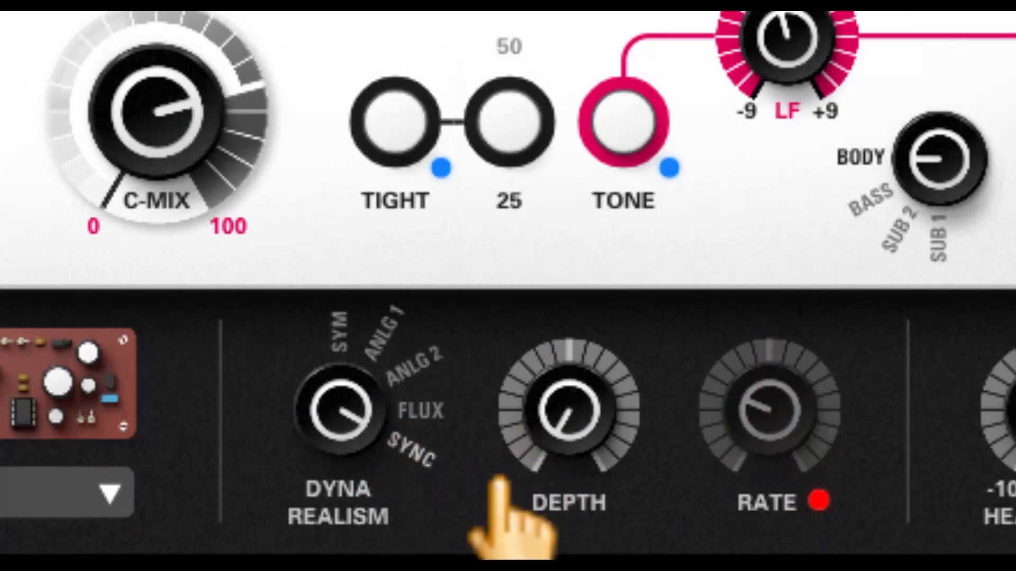
pyautogui.moveTo(544, 344); pyautogui.dragTo(646, 394)
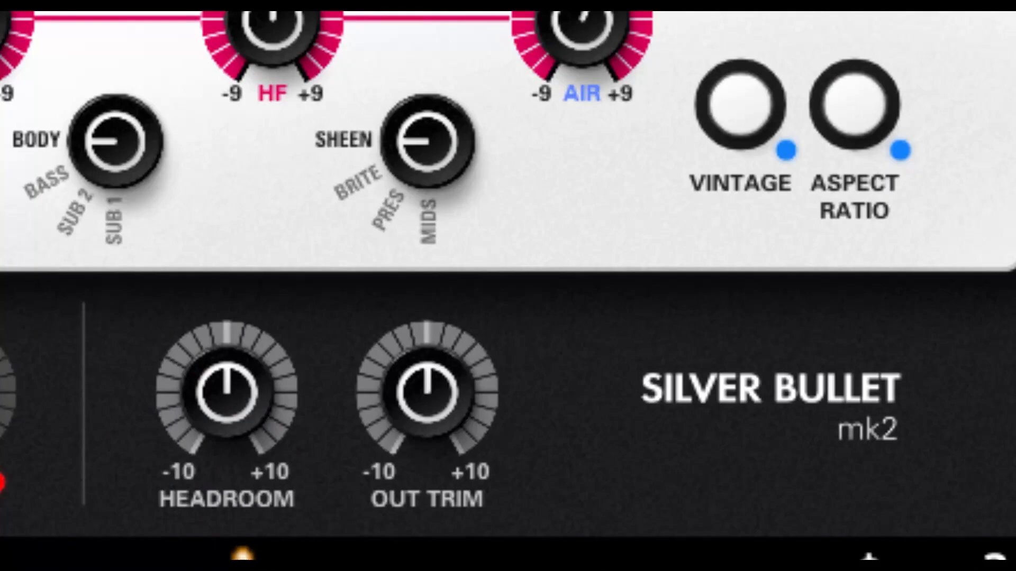
# - Sweep HEADROOM down and up, return it to near centre, and raise OUT TRIM slightly
pyautogui.moveTo(227, 402); pyautogui.dragTo(247, 569)
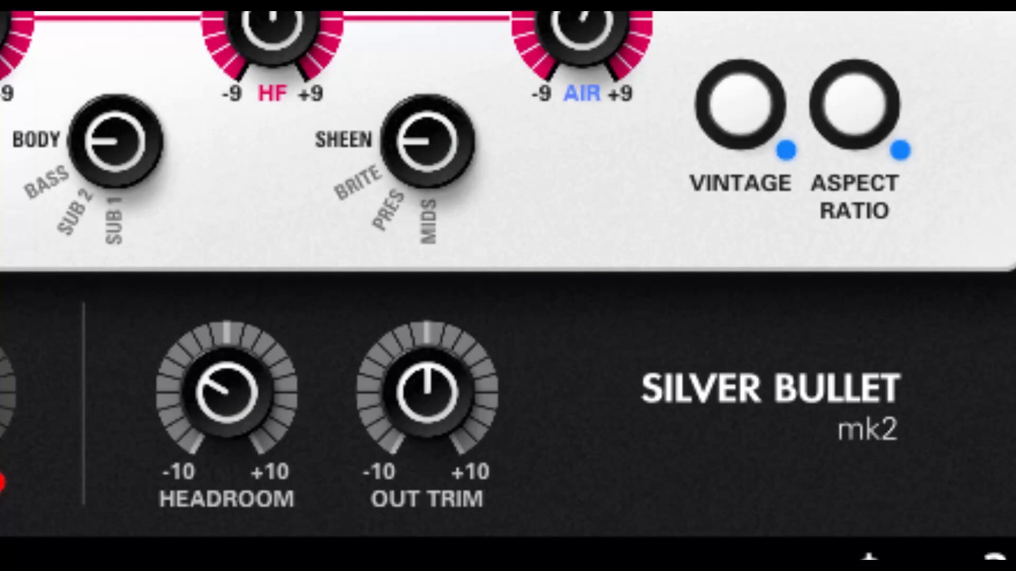
pyautogui.moveTo(231, 389); pyautogui.dragTo(278, 201)
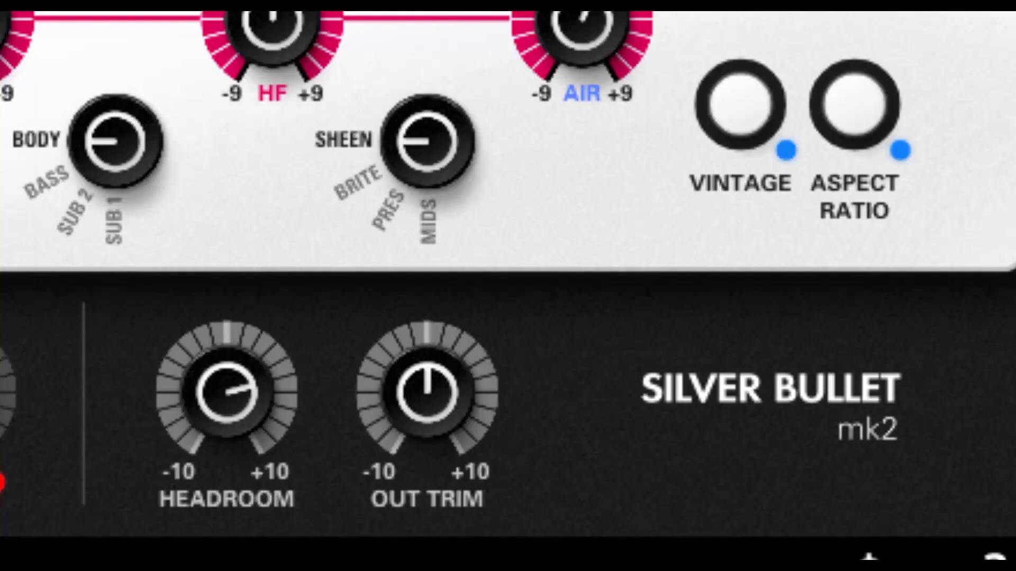
pyautogui.moveTo(211, 365); pyautogui.dragTo(211, 407)
pyautogui.moveTo(227, 558); pyautogui.dragTo(361, 564)
pyautogui.moveTo(426, 422); pyautogui.dragTo(551, 443)
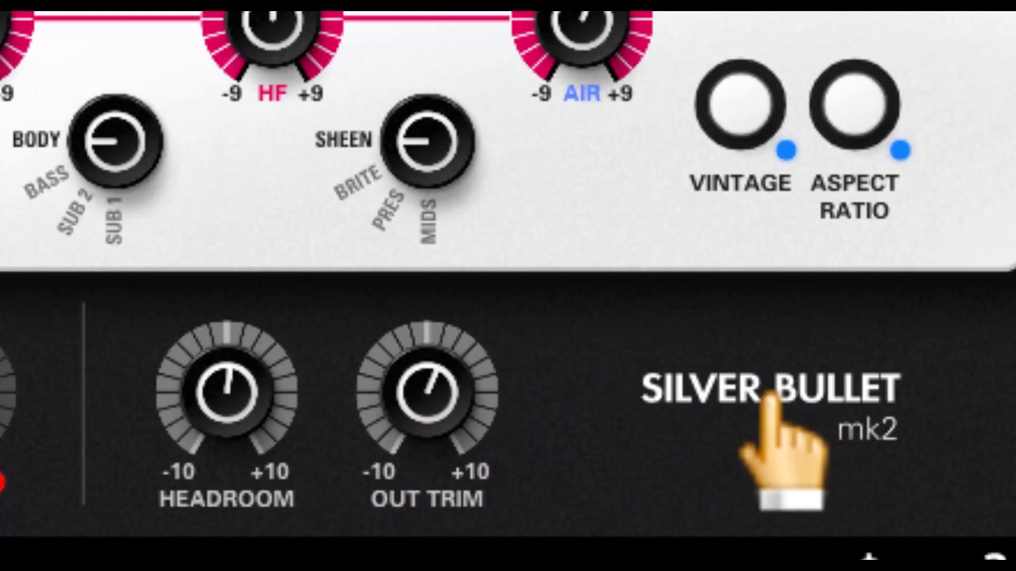
# - View the plugin's rear panel with its connectors and credits, and return to the front panel
pyautogui.click(832, 405)
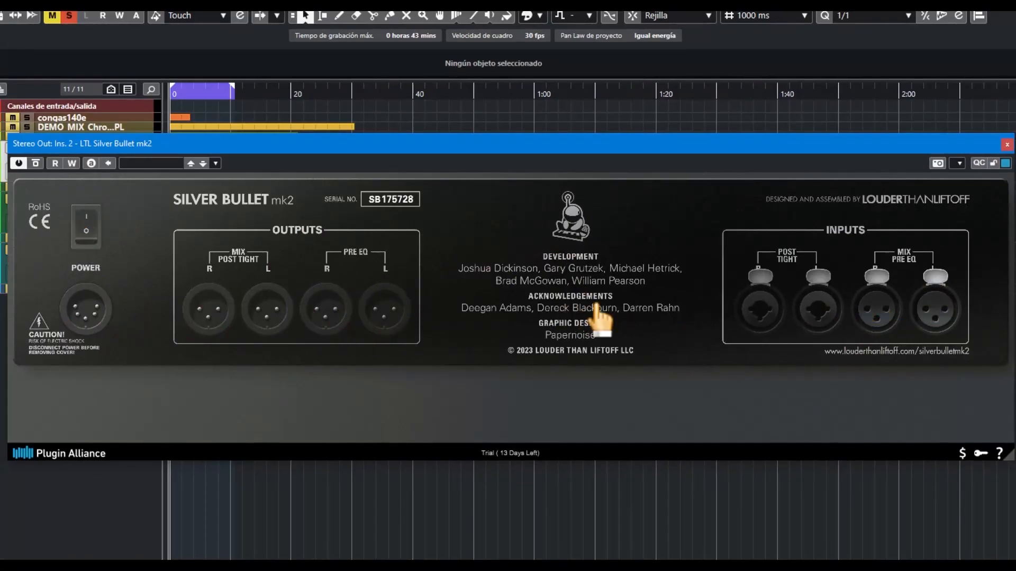
pyautogui.click(597, 307)
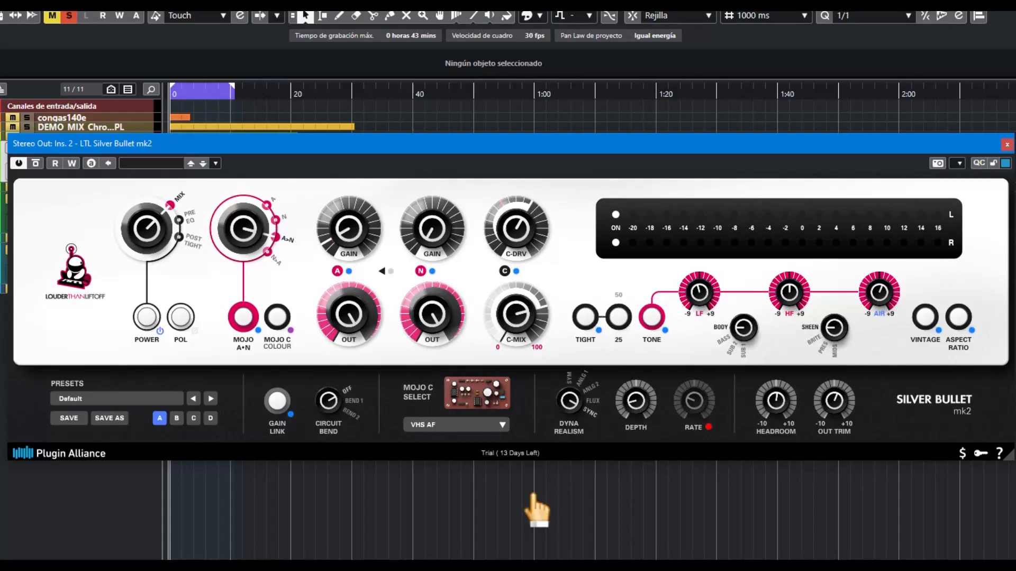
# - Start playback, raise the A and N stages' linked GAIN knobs to maximum, and lower C-DRV to minimum
pyautogui.press('space')
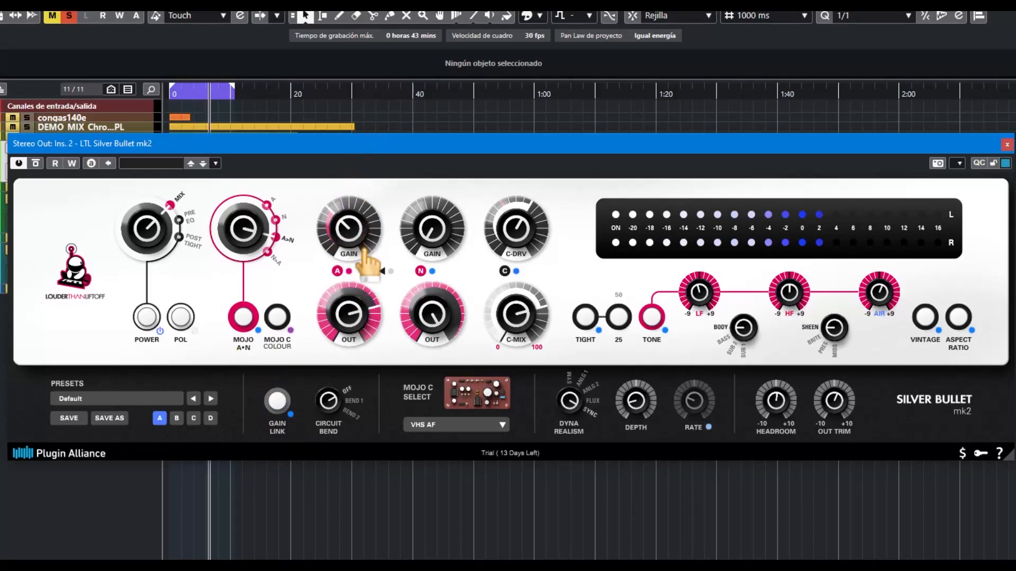
pyautogui.moveTo(437, 131); pyautogui.dragTo(460, 81)
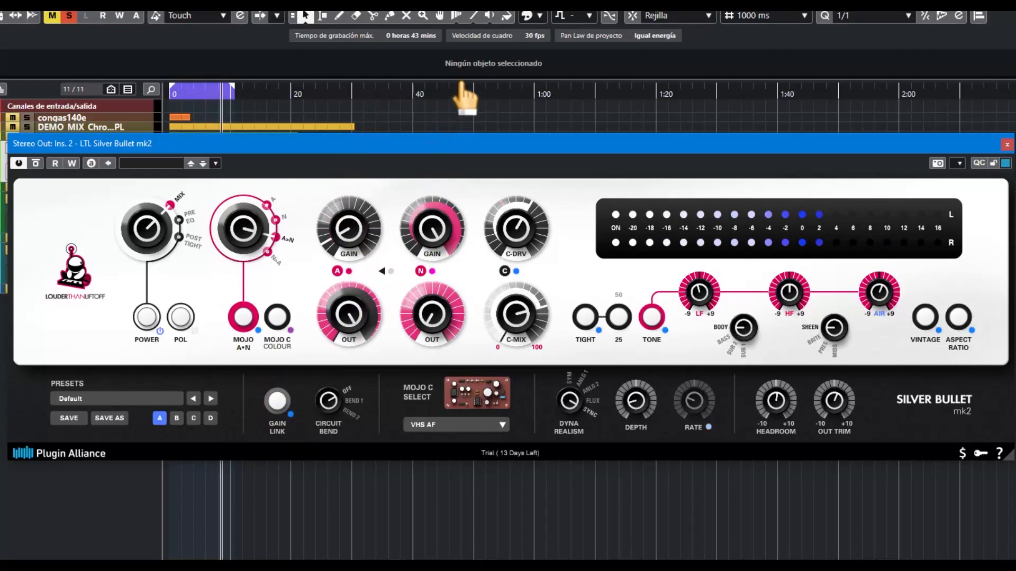
pyautogui.moveTo(359, 229); pyautogui.dragTo(353, 75)
pyautogui.moveTo(510, 209); pyautogui.dragTo(510, 265)
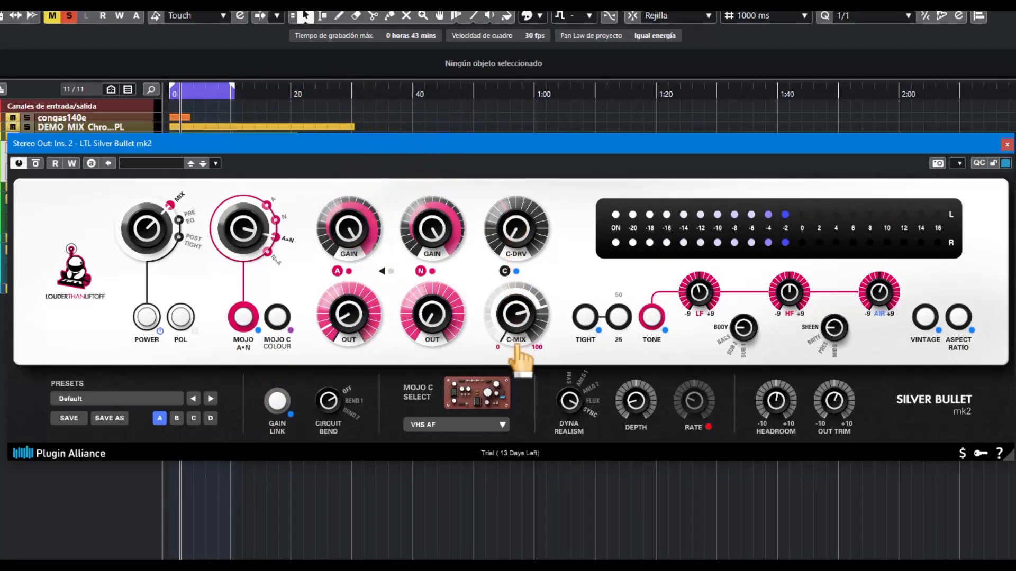
# - Turn MOJO C off and audition the N stage and the A stage separately, adjusting each one's GAIN
pyautogui.click(276, 319)
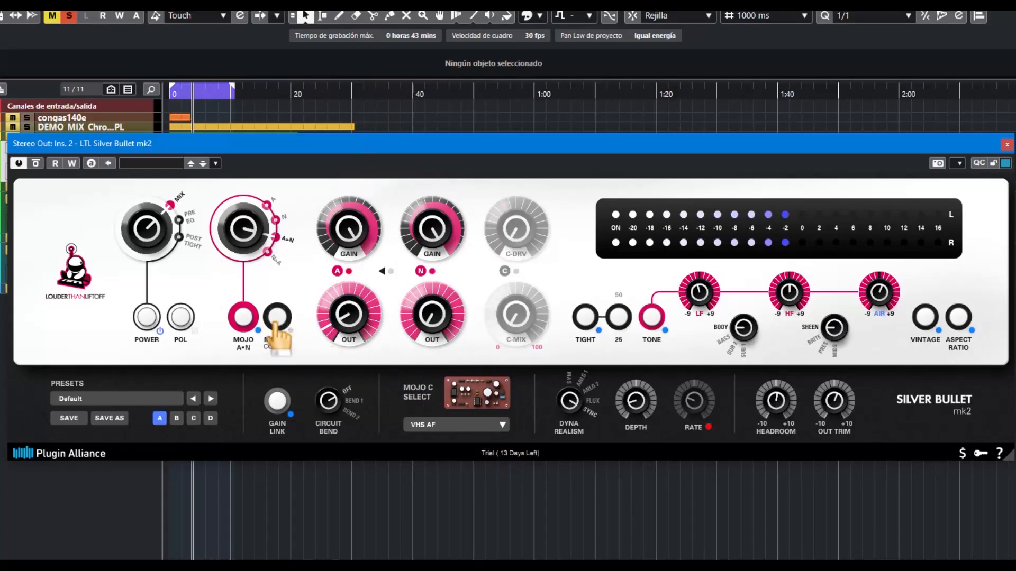
pyautogui.moveTo(255, 247); pyautogui.dragTo(255, 267)
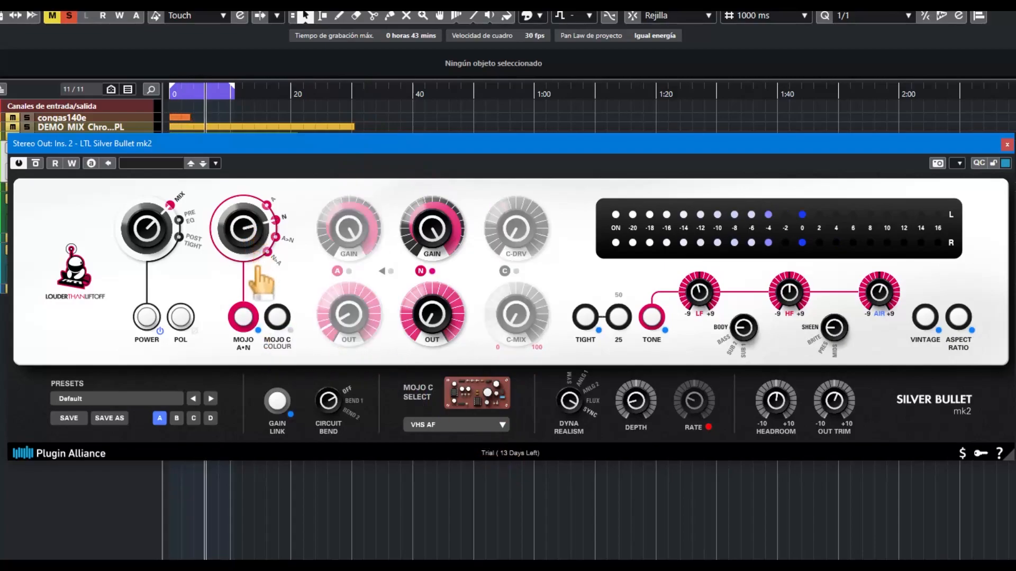
pyautogui.moveTo(427, 229); pyautogui.dragTo(452, 406)
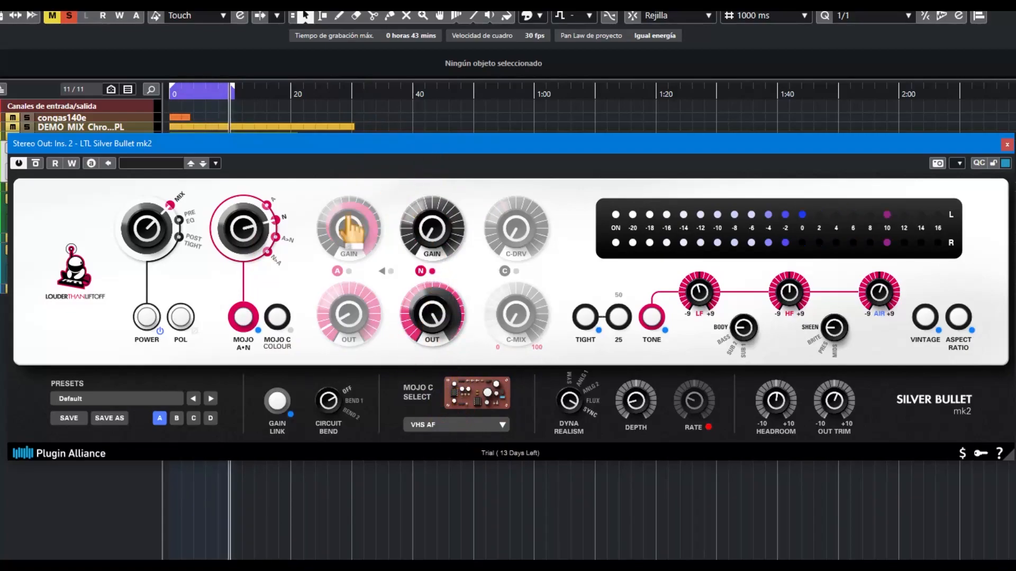
pyautogui.moveTo(255, 228); pyautogui.dragTo(262, 307)
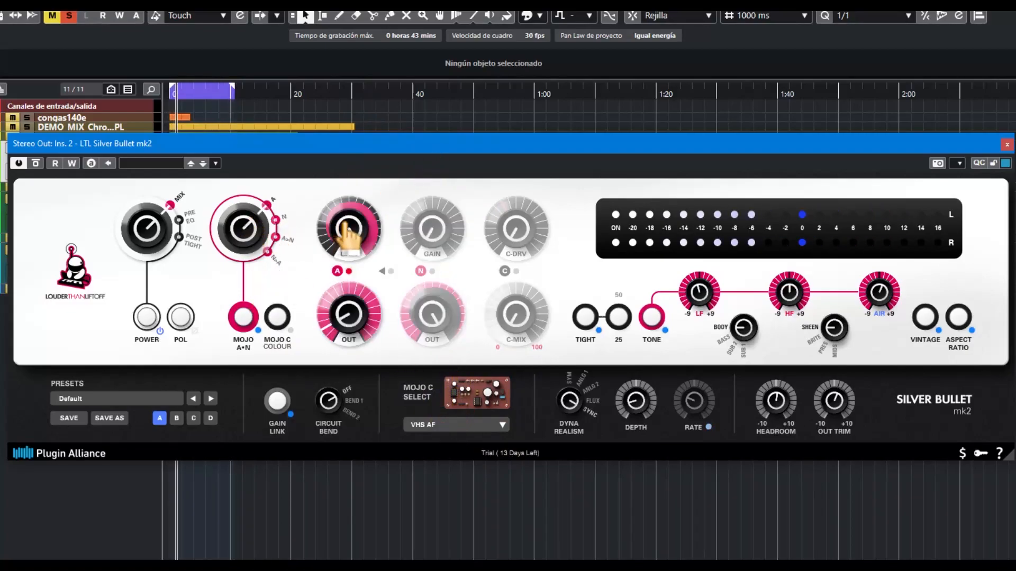
pyautogui.moveTo(352, 227); pyautogui.dragTo(385, 389)
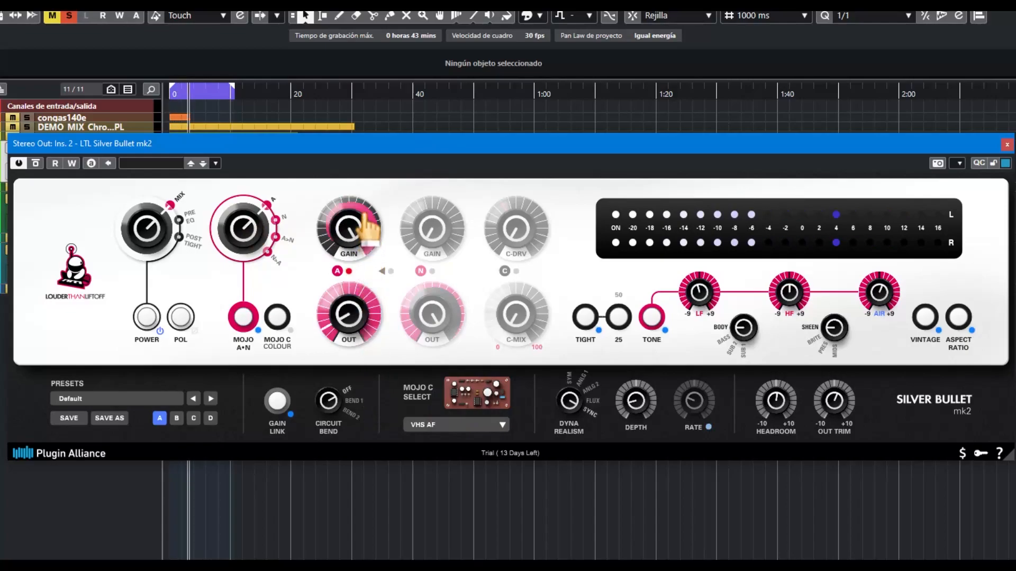
# - Try the A>N routing, set the MOJO routing to N>A, and turn MOJO C back on
pyautogui.moveTo(255, 210); pyautogui.dragTo(269, 184)
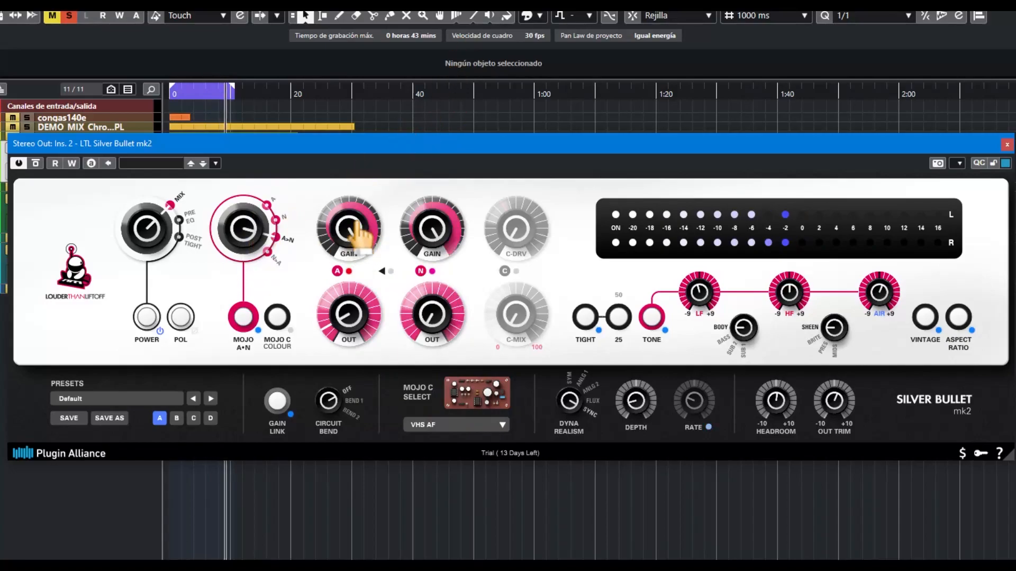
pyautogui.moveTo(249, 253); pyautogui.dragTo(257, 180)
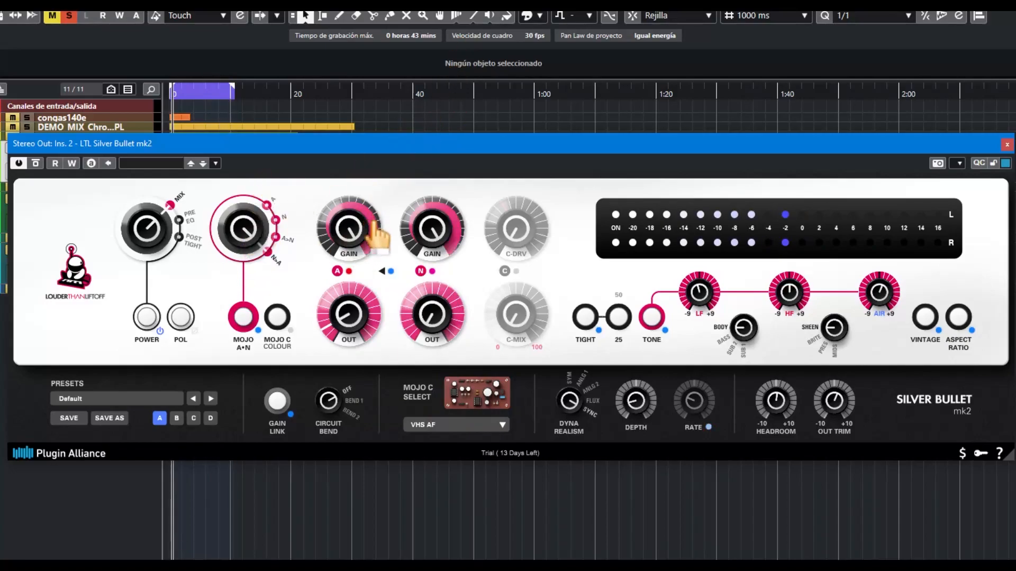
pyautogui.click(276, 317)
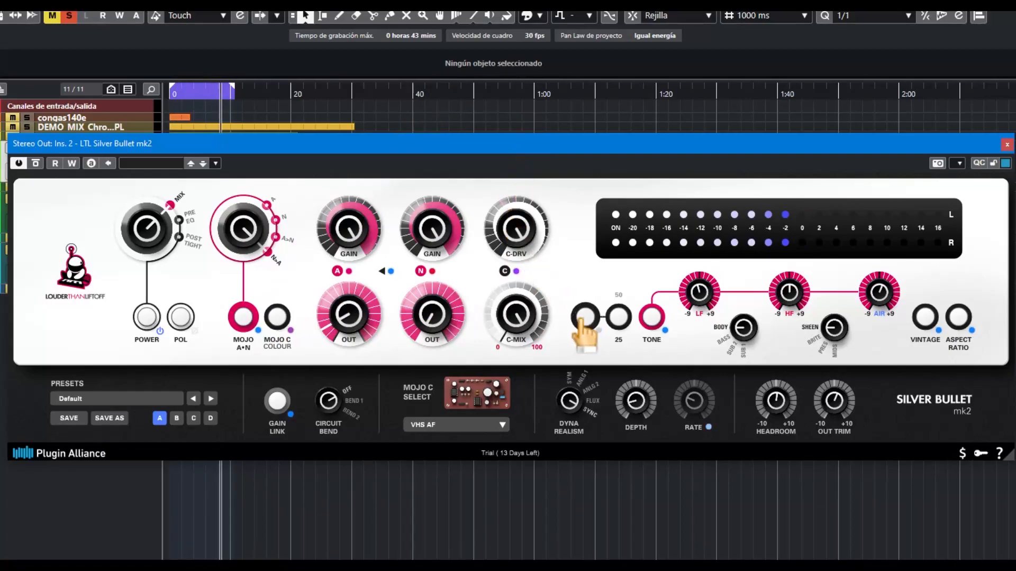
# - Set the TIGHT filter frequency to 50, and boost LF with its band selector on SUB 1
pyautogui.click(617, 314)
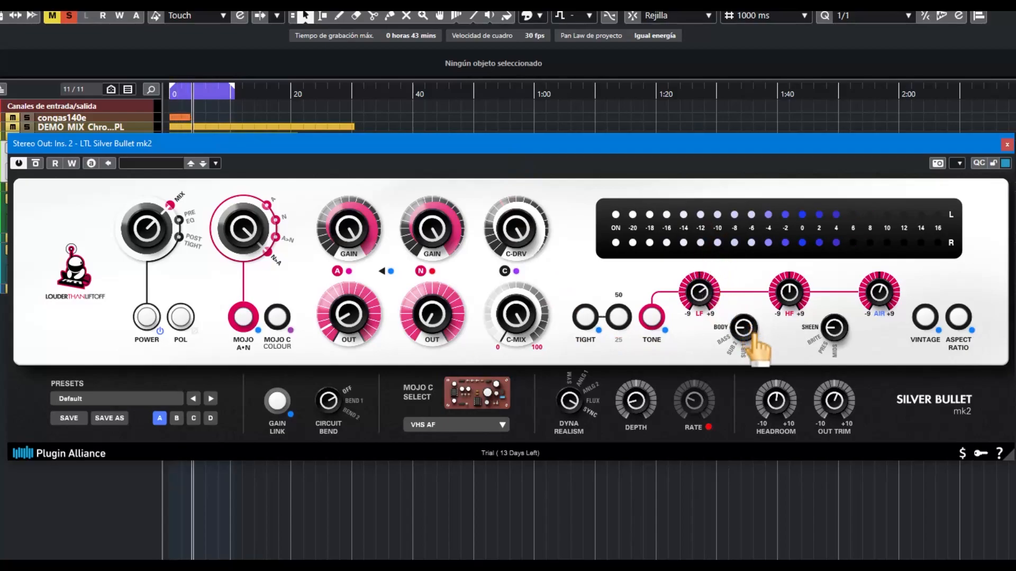
pyautogui.moveTo(745, 332); pyautogui.dragTo(744, 343)
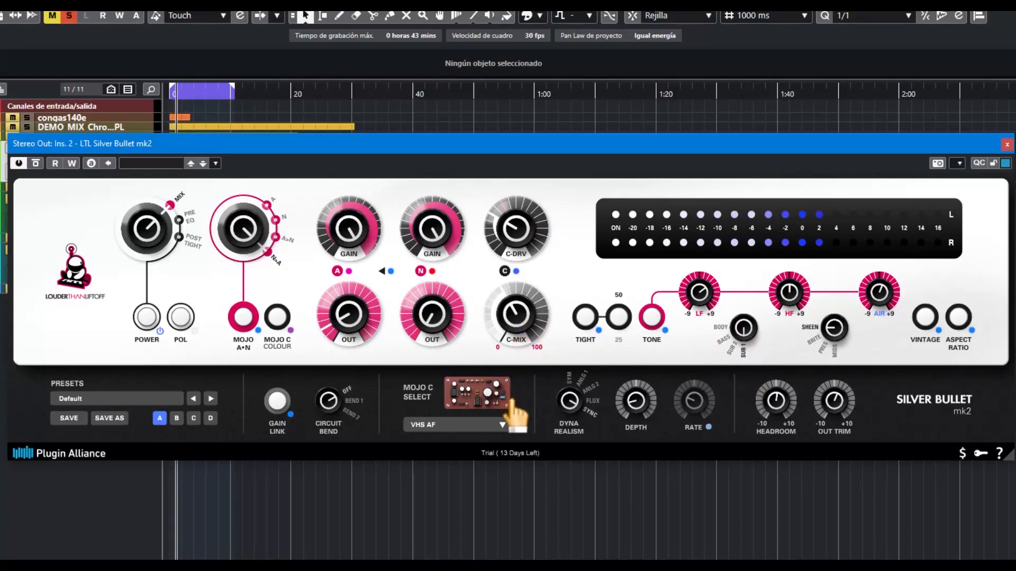
# - Reset the N and A stages' GAIN knobs to centre, and lower both to about a third of their range
pyautogui.doubleClick(430, 221)
pyautogui.doubleClick(458, 323)
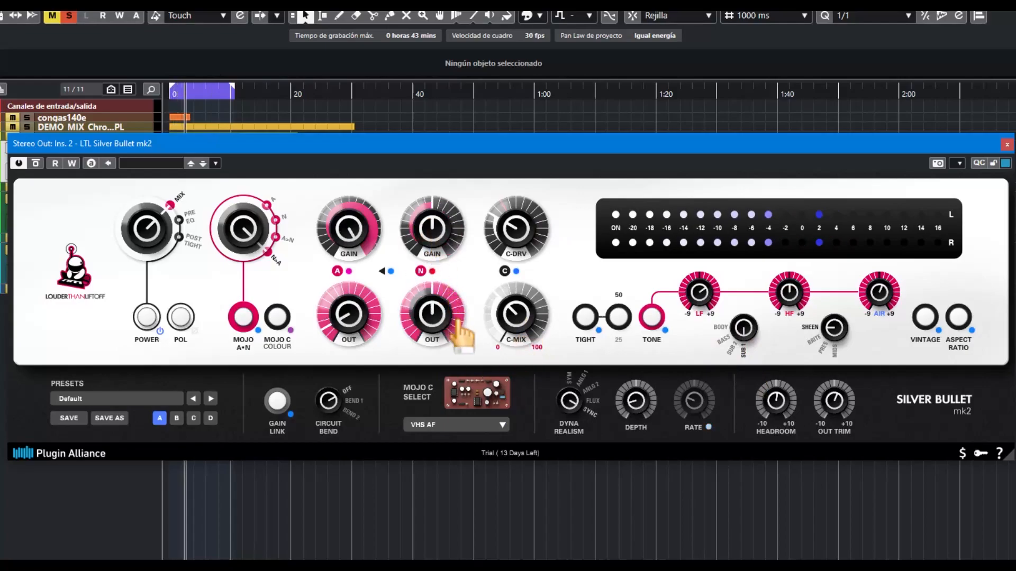
pyautogui.doubleClick(365, 244)
pyautogui.moveTo(372, 324); pyautogui.dragTo(375, 342)
pyautogui.moveTo(429, 228); pyautogui.dragTo(442, 257)
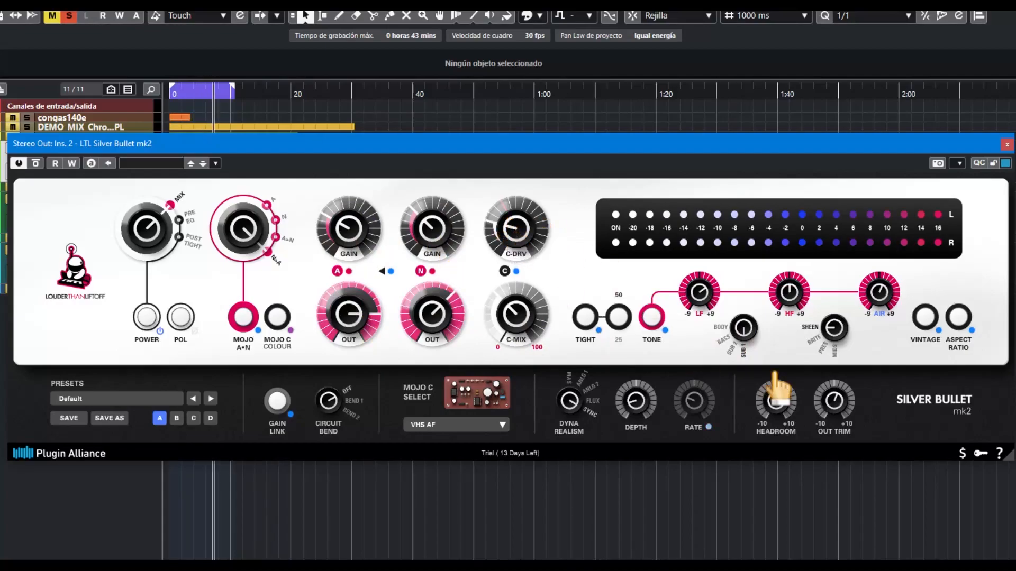
# - Readjust the TONE equalizer with LF centred on BODY, HF lowered on MIDS, and the AIR knob tweaked
pyautogui.moveTo(756, 339); pyautogui.dragTo(750, 222)
pyautogui.moveTo(707, 303); pyautogui.dragTo(712, 322)
pyautogui.moveTo(789, 282); pyautogui.dragTo(842, 362)
pyautogui.moveTo(791, 293); pyautogui.dragTo(795, 334)
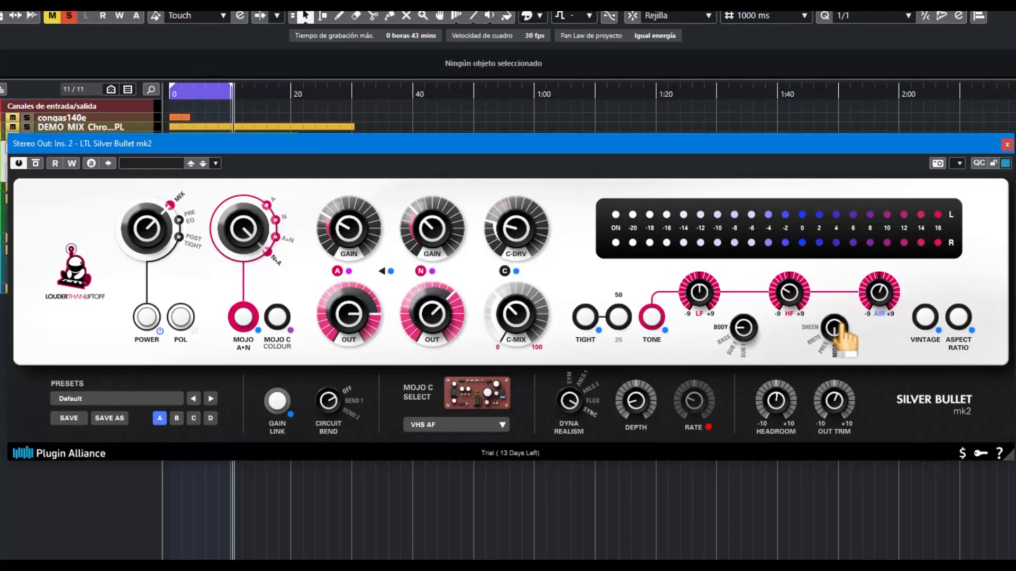
pyautogui.moveTo(884, 292); pyautogui.dragTo(878, 265)
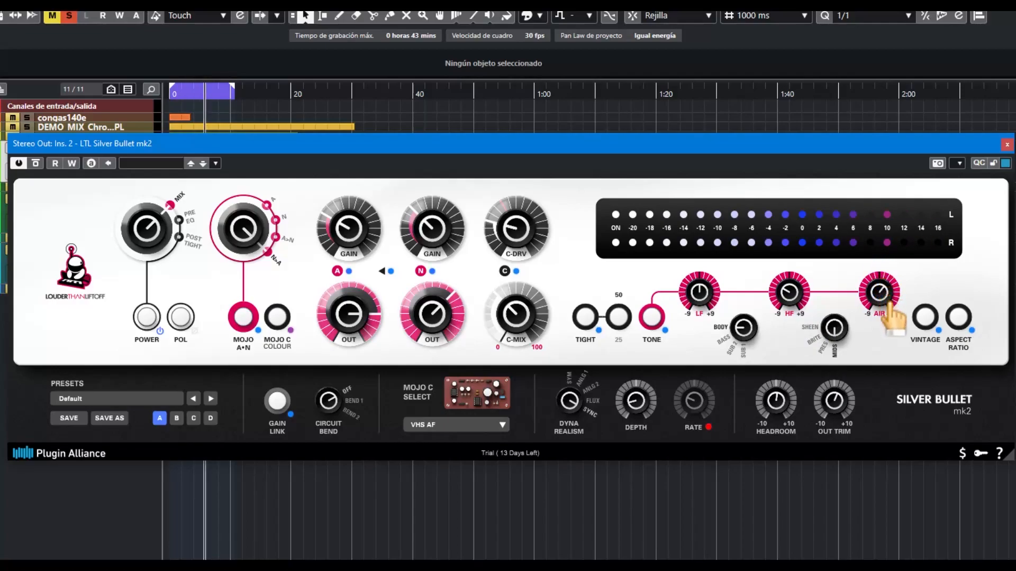
# - Toggle ASPECT RATIO, and audition the Helical Scan and VHS AF modules for MOJO C
pyautogui.click(959, 319)
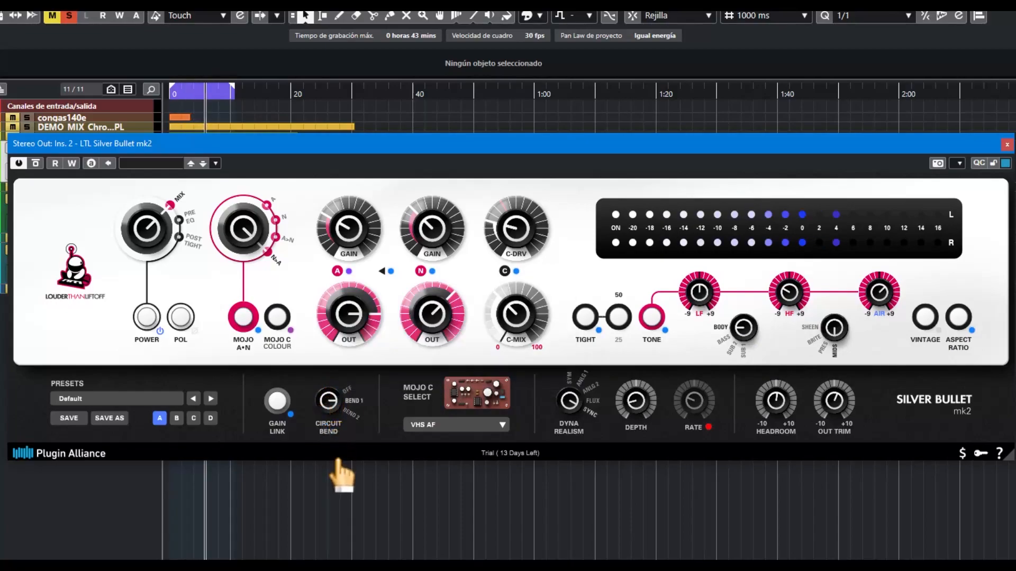
pyautogui.click(501, 425)
pyautogui.click(452, 482)
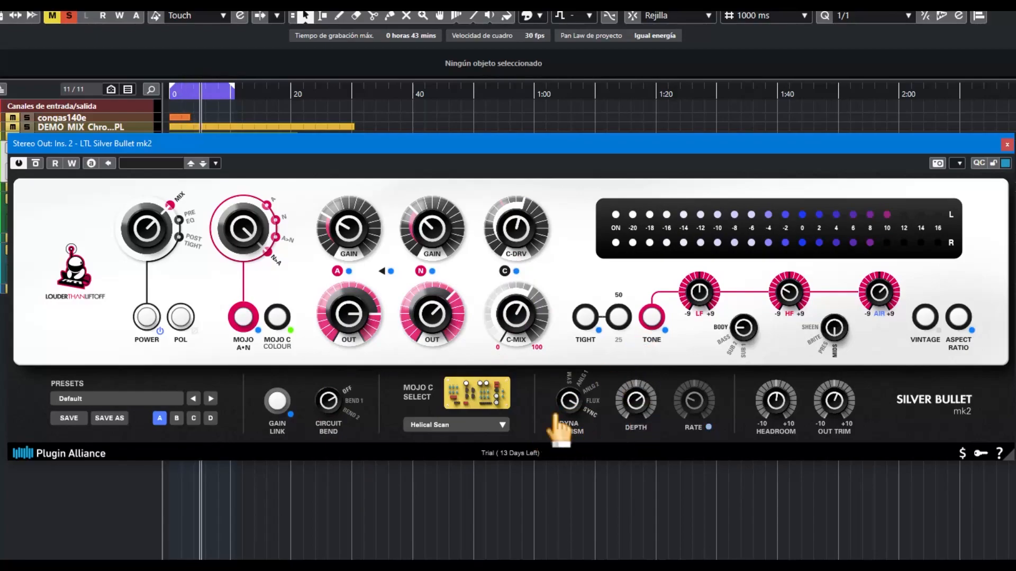
pyautogui.click(499, 425)
pyautogui.click(464, 495)
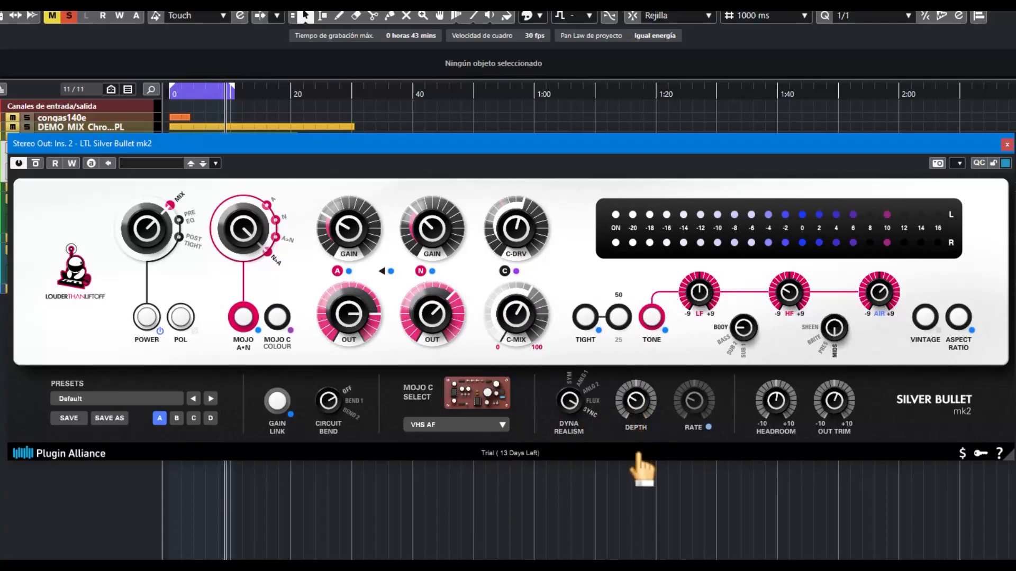
# - Audition the MOJO C modules Vinyl Saturation and Bitmaker 1200, and switch to Hitmaker 4000
pyautogui.click(502, 425)
pyautogui.click(464, 468)
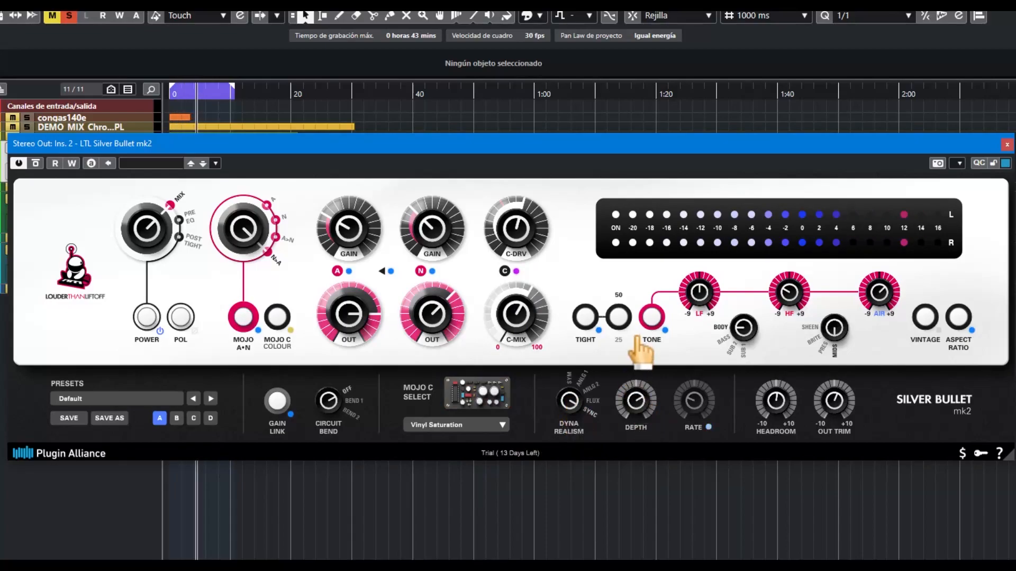
pyautogui.click(486, 425)
pyautogui.click(456, 453)
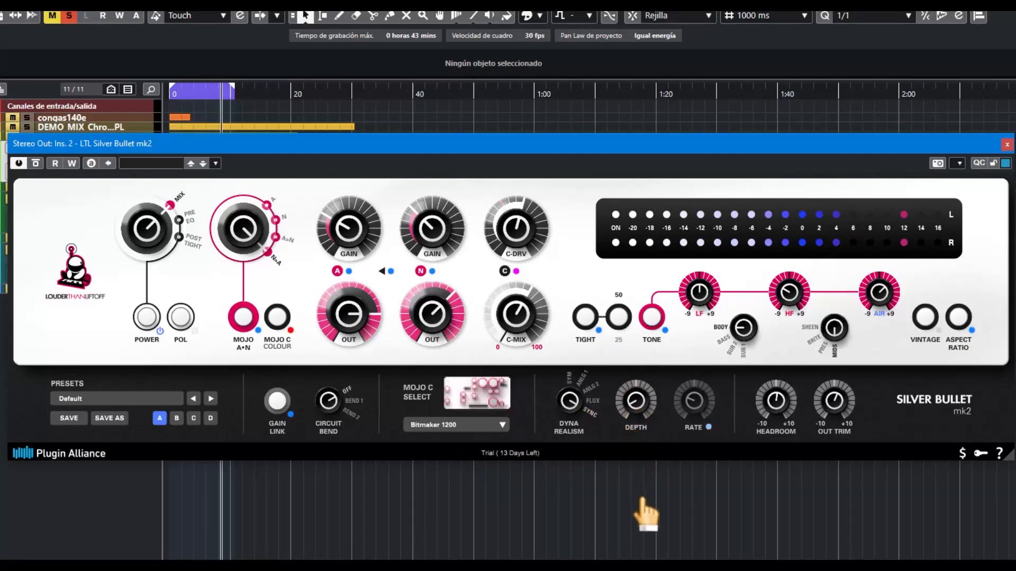
pyautogui.click(502, 425)
pyautogui.click(460, 465)
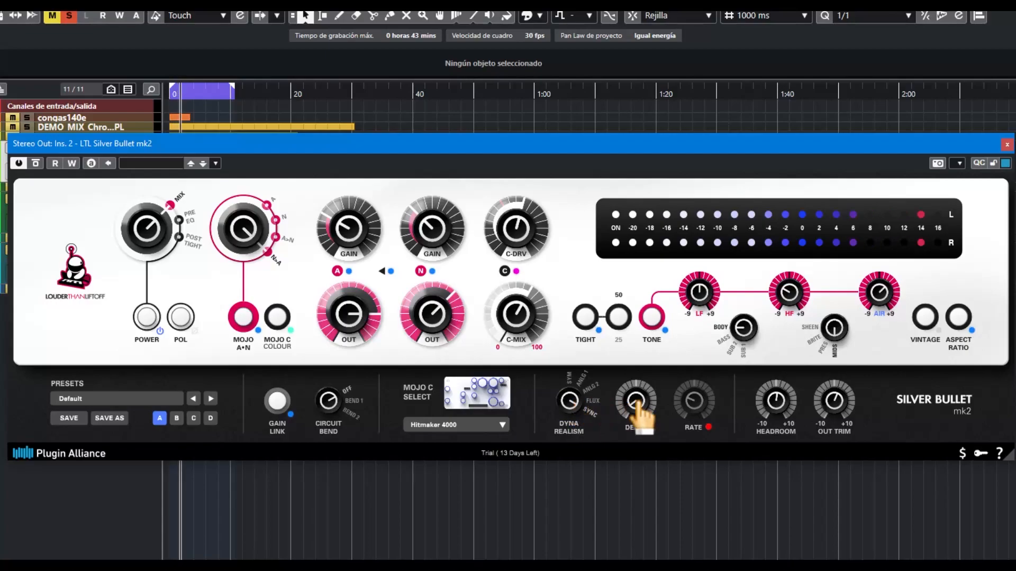
# - Try DYNA REALISM on FLUX with a higher RATE, and set its selector to SYM
pyautogui.moveTo(570, 406); pyautogui.dragTo(570, 427)
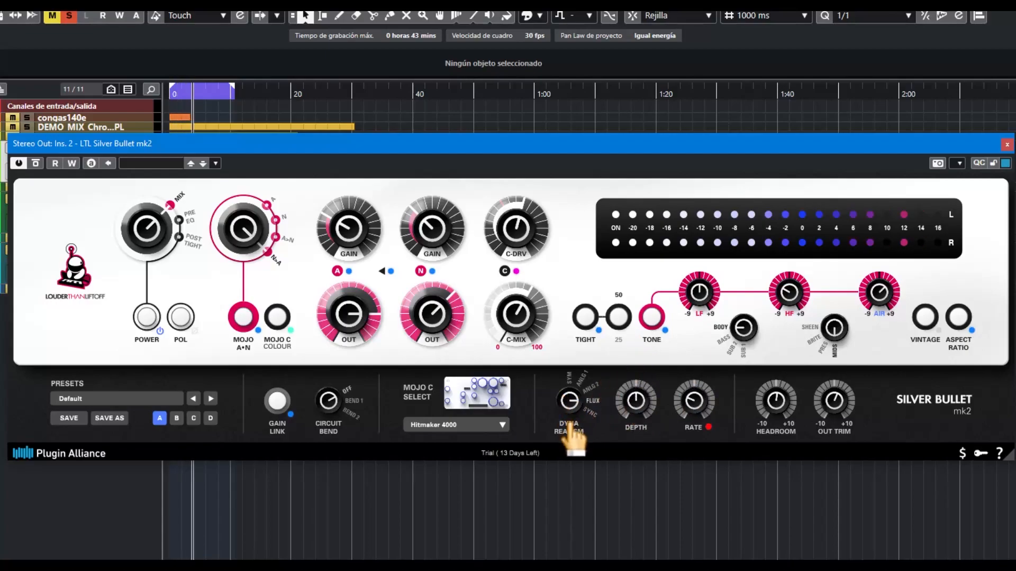
pyautogui.moveTo(696, 394); pyautogui.dragTo(704, 357)
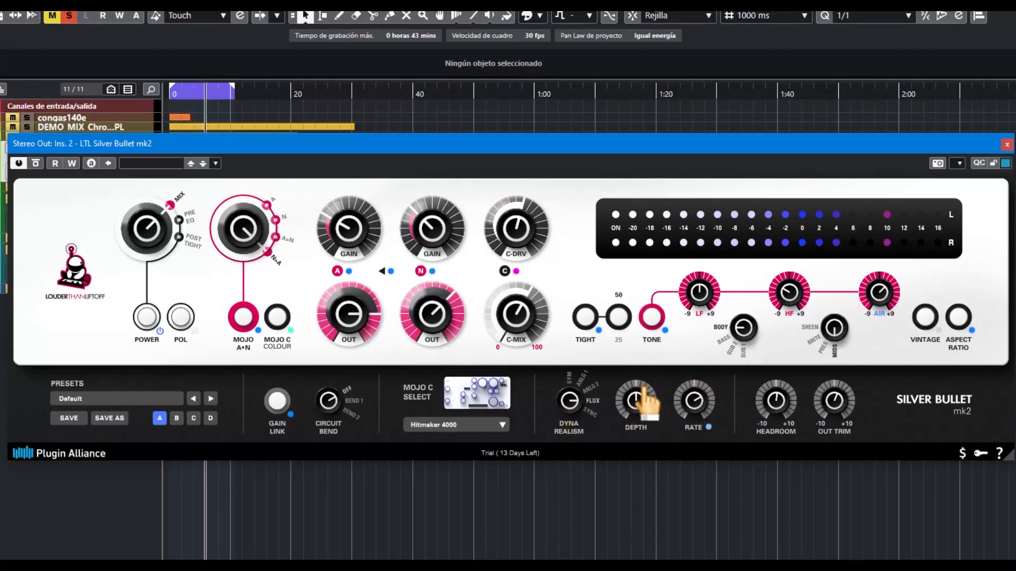
pyautogui.moveTo(569, 407); pyautogui.dragTo(570, 433)
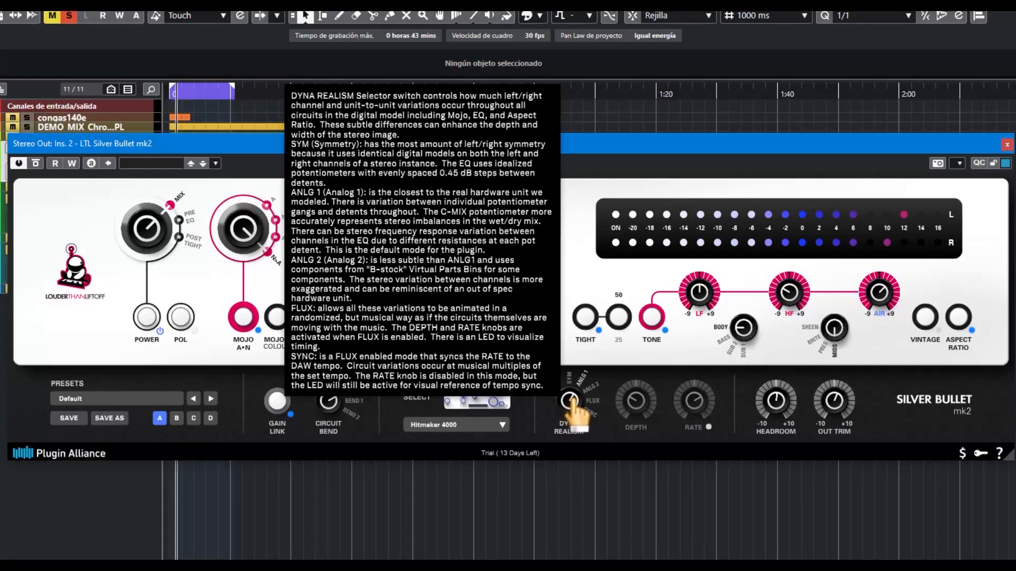
# - Audition the MOJO C modules Bitmaker 1200, Vinyl Saturation and Helical Scan in turn
pyautogui.click(500, 426)
pyautogui.click(472, 451)
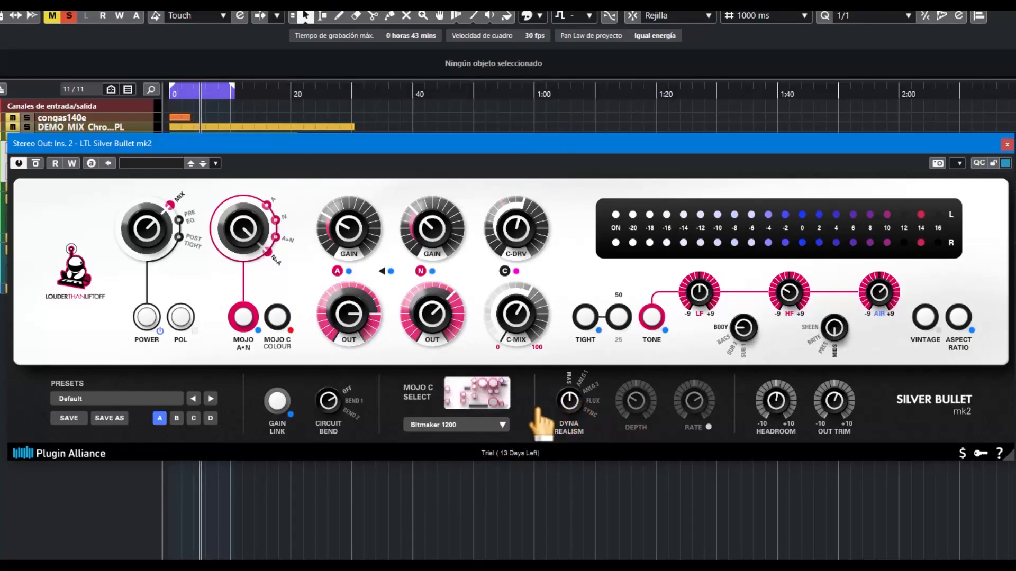
pyautogui.click(497, 426)
pyautogui.click(466, 468)
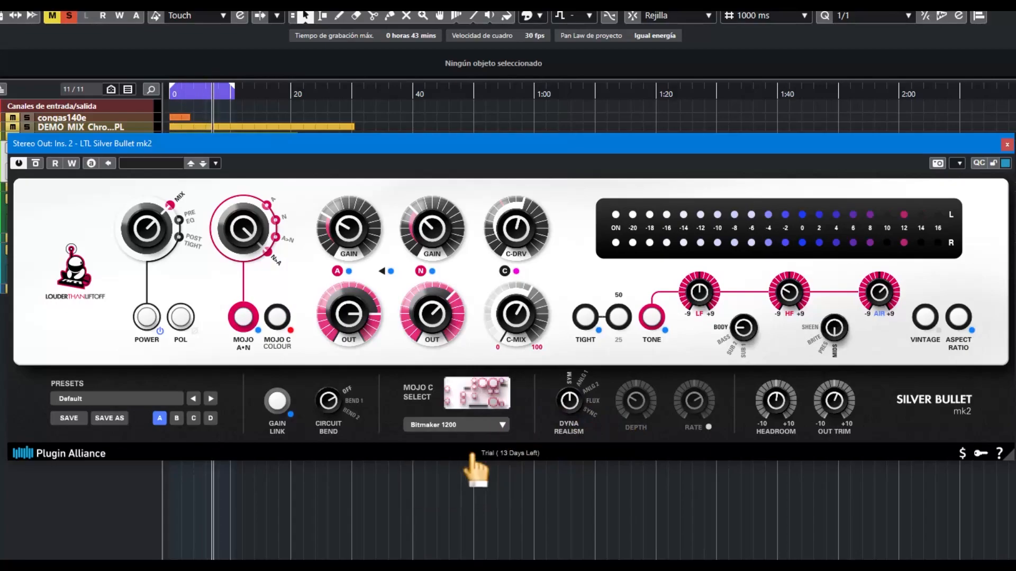
pyautogui.click(492, 425)
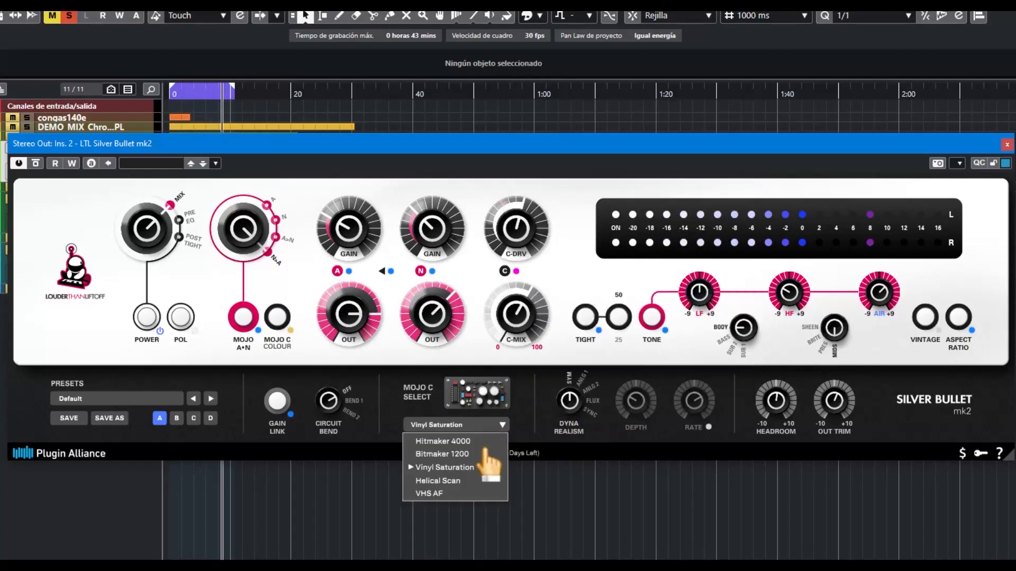
pyautogui.click(474, 478)
# - Audition the VHS AF module, return MOJO C to Hitmaker 4000, and lower the HEADROOM knob
pyautogui.click(466, 423)
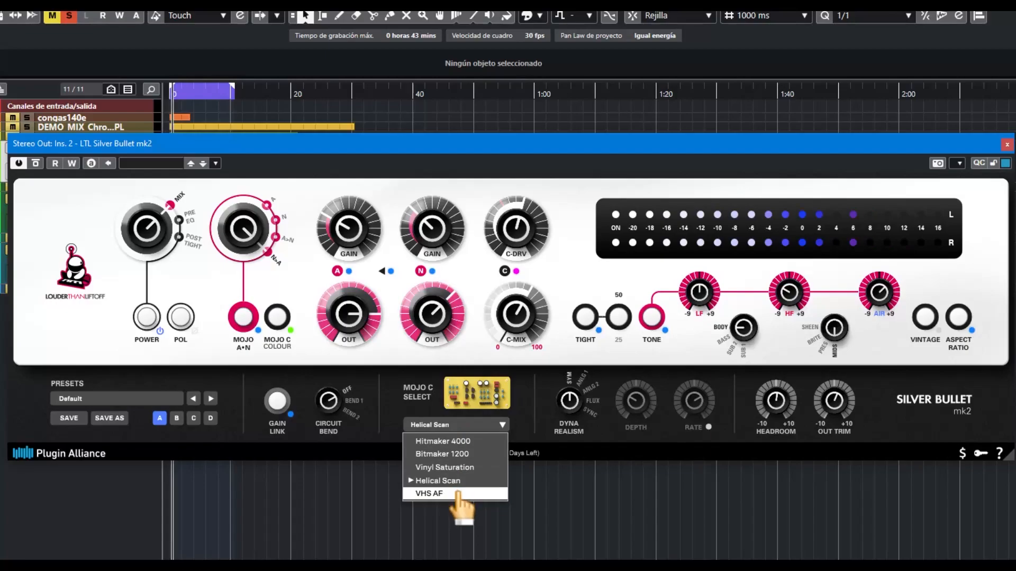
pyautogui.click(461, 494)
pyautogui.click(471, 430)
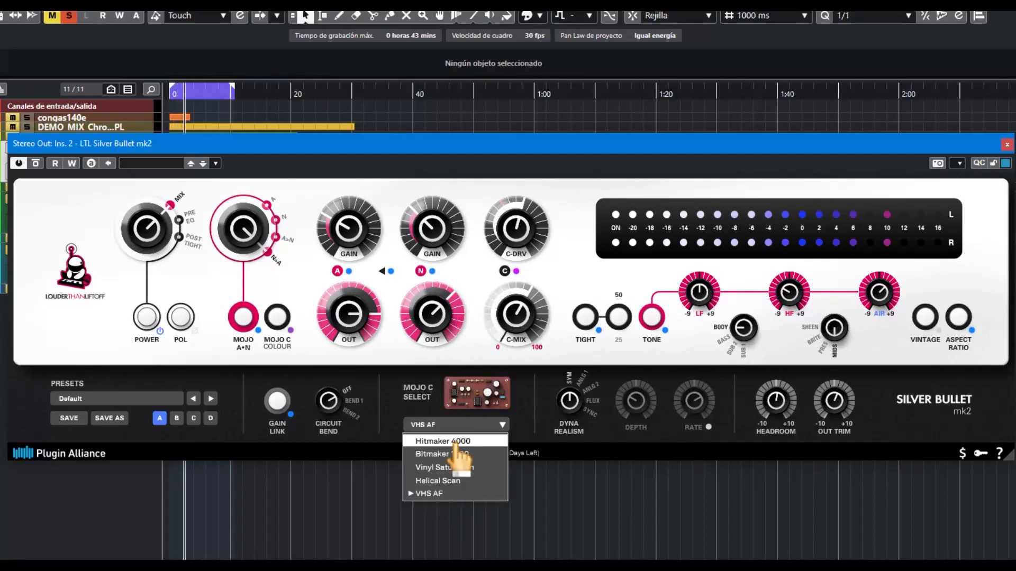
pyautogui.click(469, 441)
pyautogui.moveTo(776, 405); pyautogui.dragTo(777, 500)
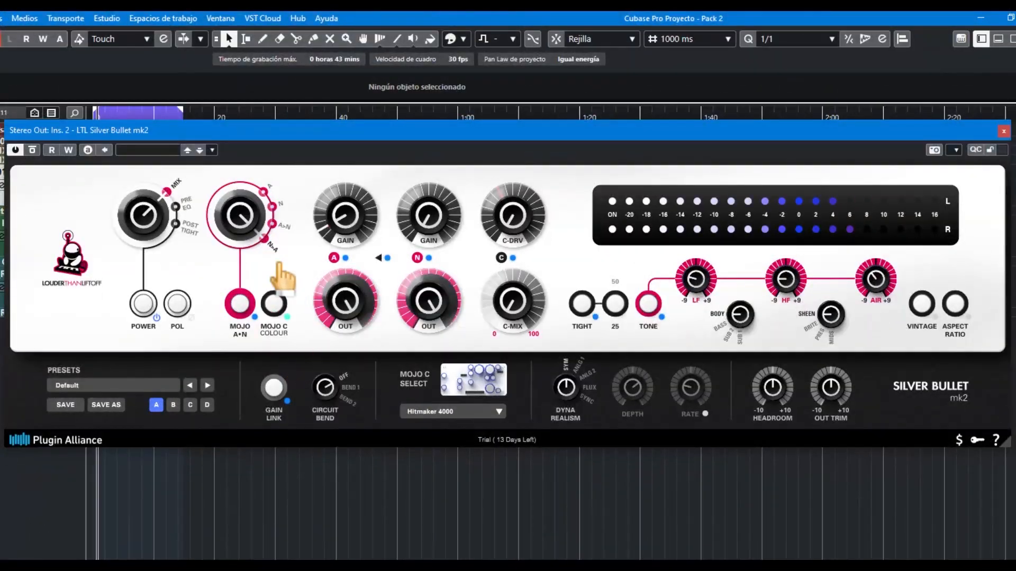
# - Switch the MIX selector to PRE EQ and change the MOJO C module to Bitmaker 1200
pyautogui.click(142, 219)
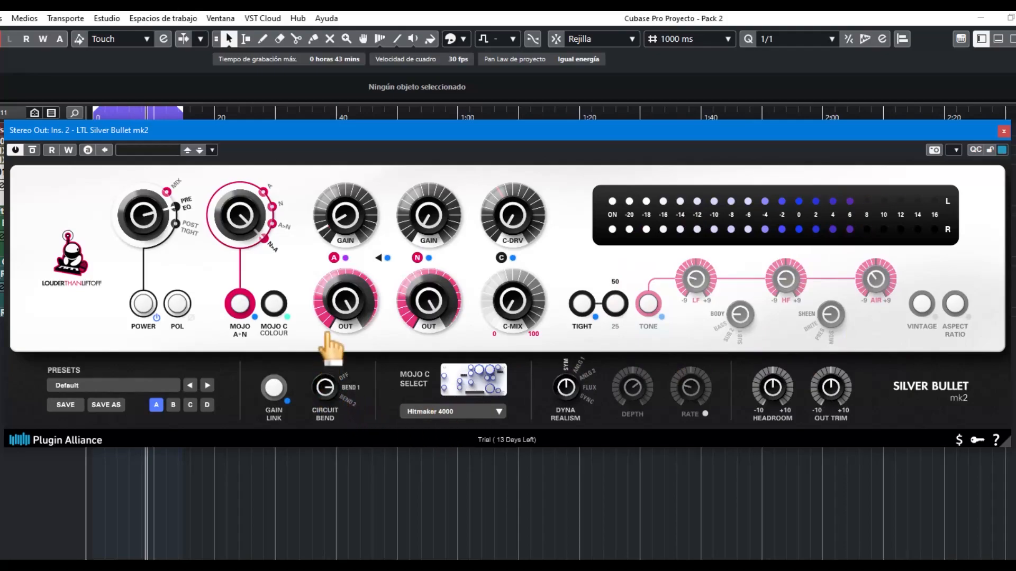
pyautogui.click(454, 412)
pyautogui.click(450, 439)
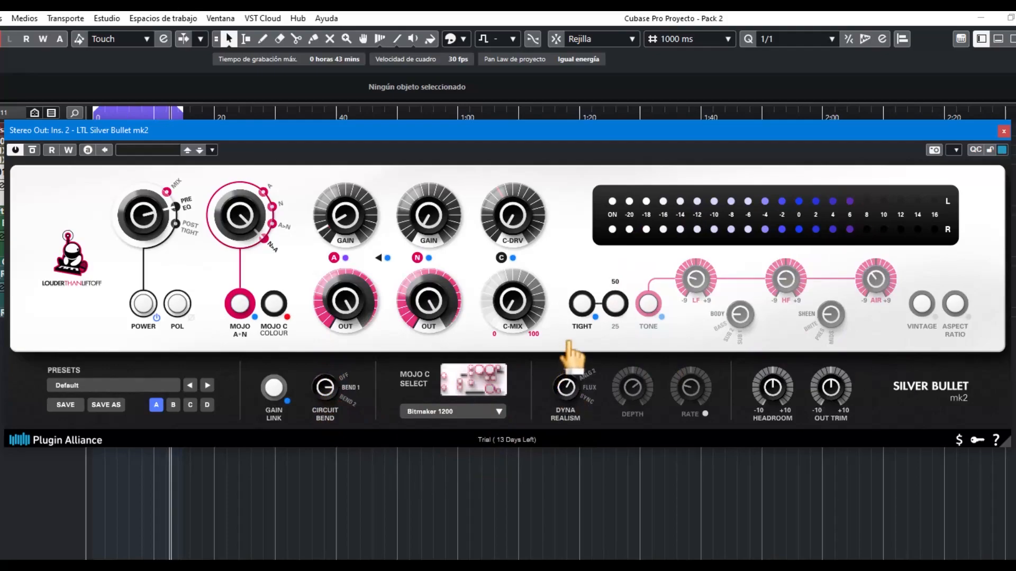
# - Lower the HEADROOM and OUT TRIM knobs
pyautogui.moveTo(794, 407); pyautogui.dragTo(775, 435)
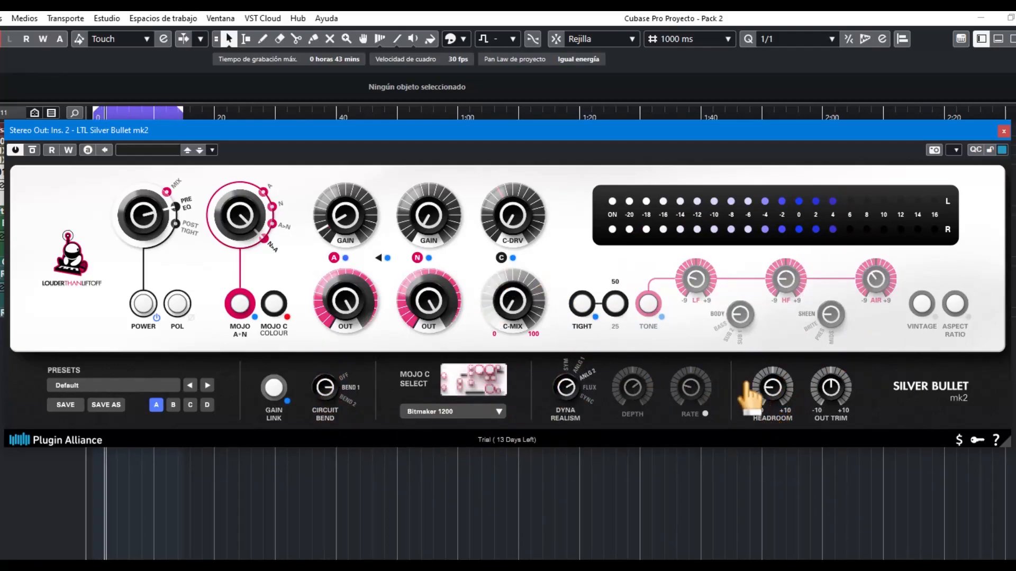
pyautogui.moveTo(828, 390); pyautogui.dragTo(823, 408)
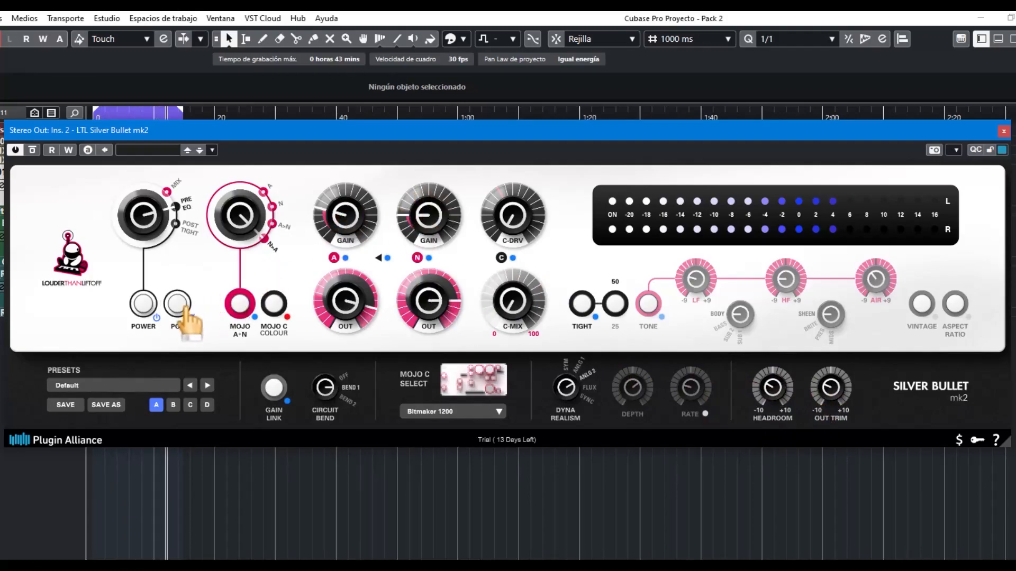
# - Set the PRE EQ selector back to MIX and the MOJO routing to A>N, and raise both the A and N stages' GAIN knobs
pyautogui.moveTo(553, 228)
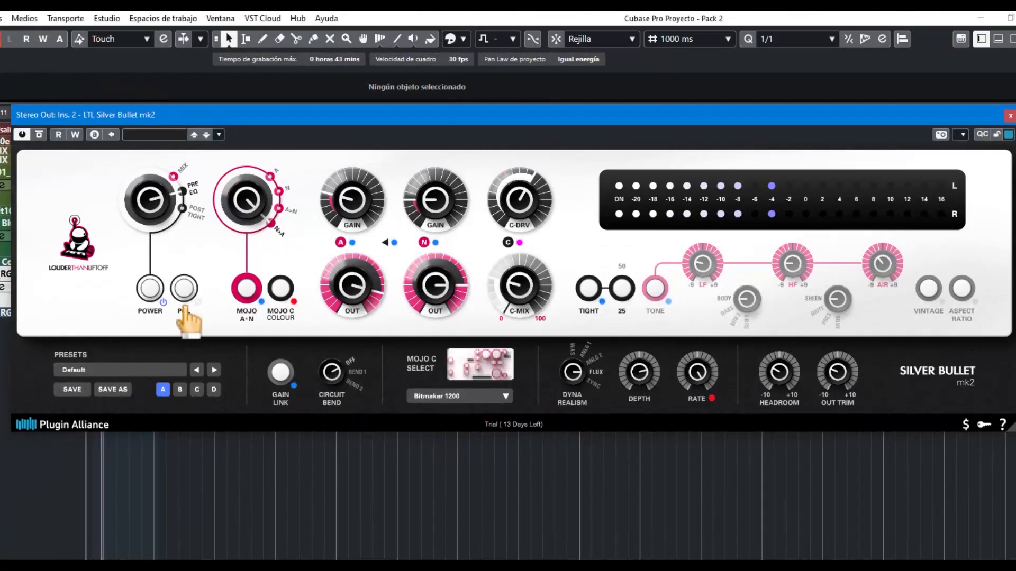
pyautogui.moveTo(154, 193); pyautogui.dragTo(158, 239)
pyautogui.moveTo(244, 194); pyautogui.dragTo(252, 234)
pyautogui.moveTo(352, 211); pyautogui.dragTo(352, 152)
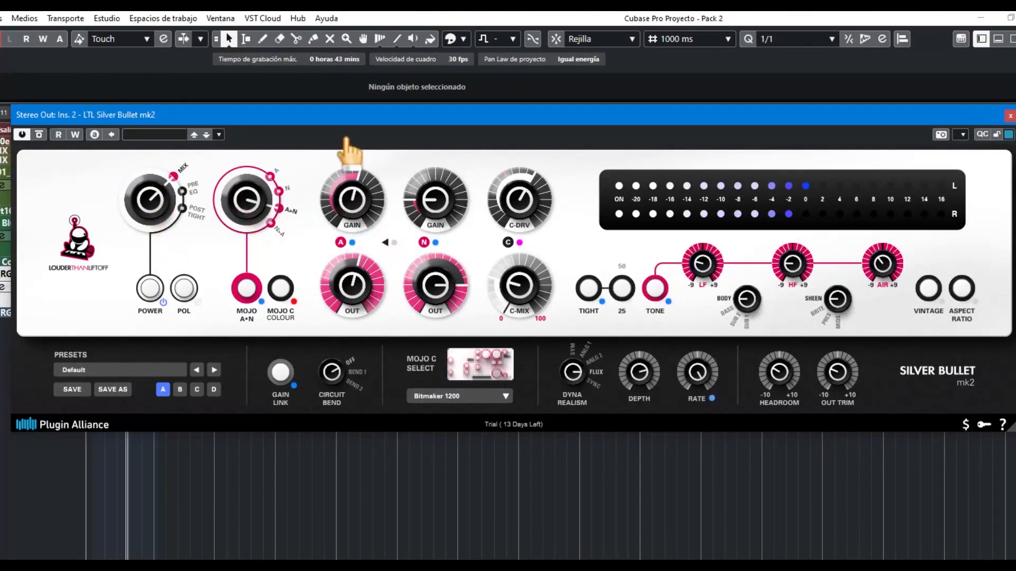
pyautogui.moveTo(435, 201); pyautogui.dragTo(442, 118)
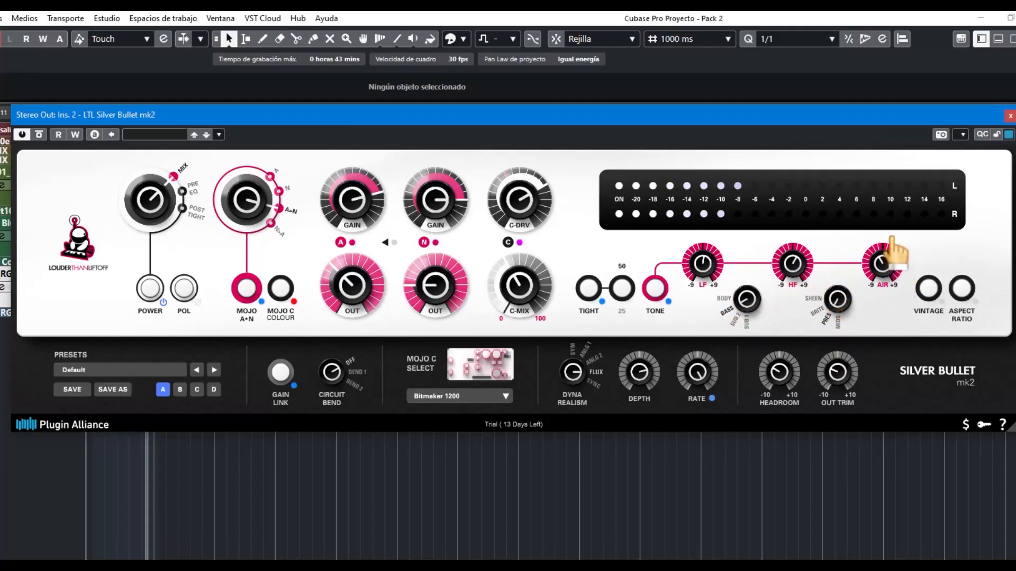
# - Turn on the VINTAGE and ASPECT RATIO switches
pyautogui.click(926, 290)
pyautogui.click(970, 292)
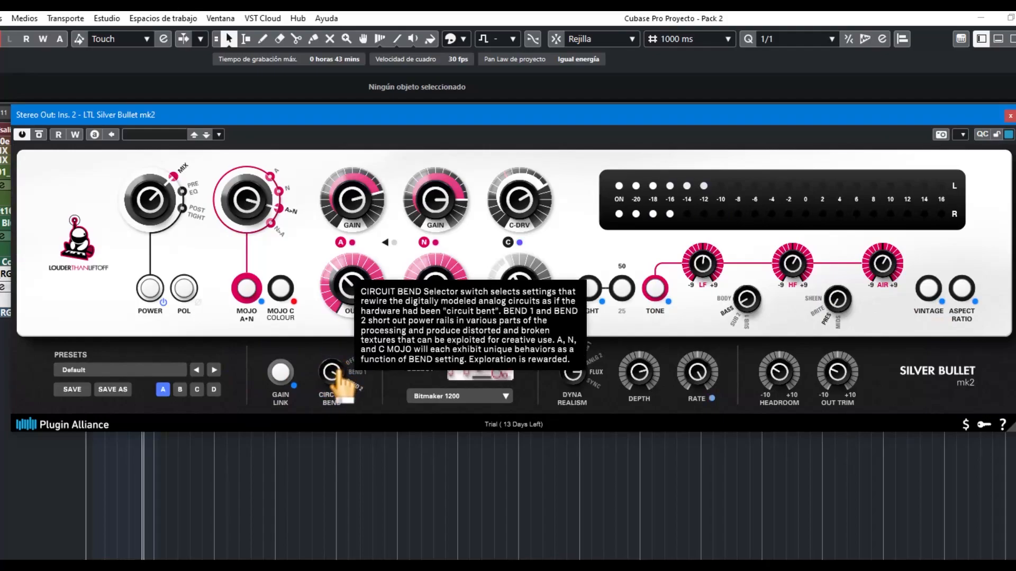
# - Load the Hitmaker 4000 module in MOJO C, and set DYNA REALISM to SYM
pyautogui.click(503, 398)
pyautogui.click(468, 421)
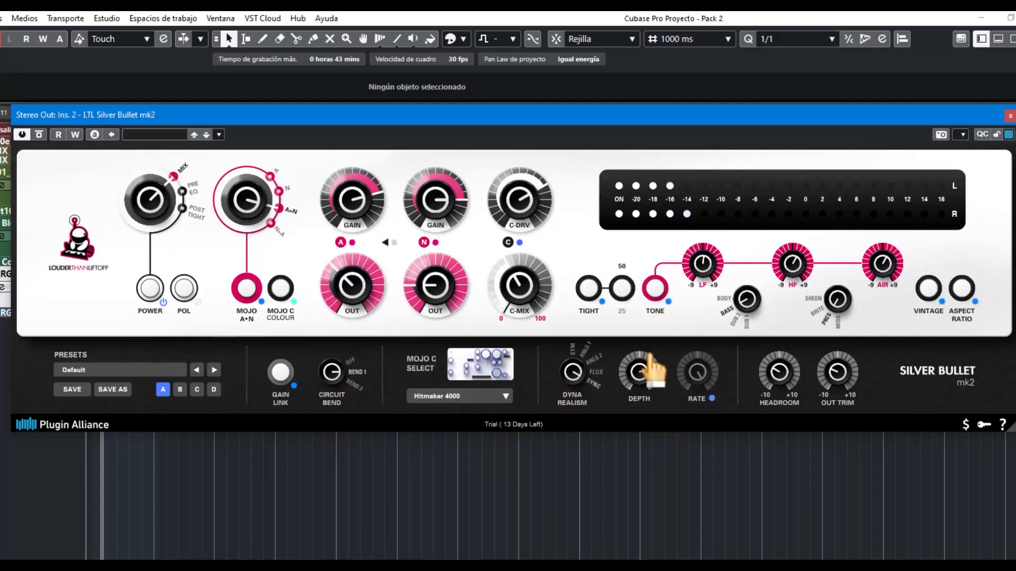
pyautogui.moveTo(575, 375); pyautogui.dragTo(569, 518)
# - Audition the MOJO C modules Vinyl Saturation, Helical Scan and VHS AF, and return to Hitmaker 4000
pyautogui.click(468, 398)
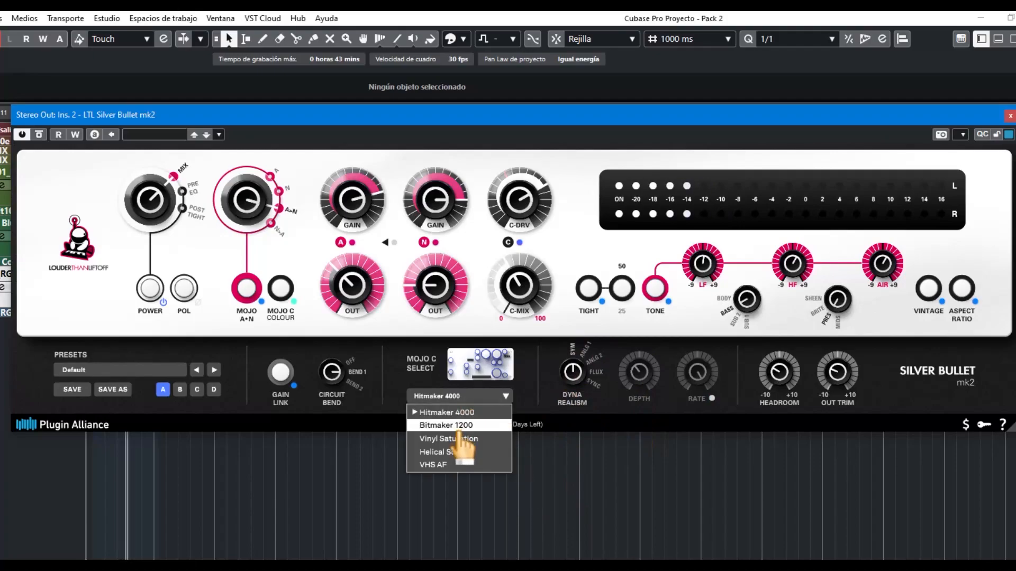
pyautogui.click(466, 437)
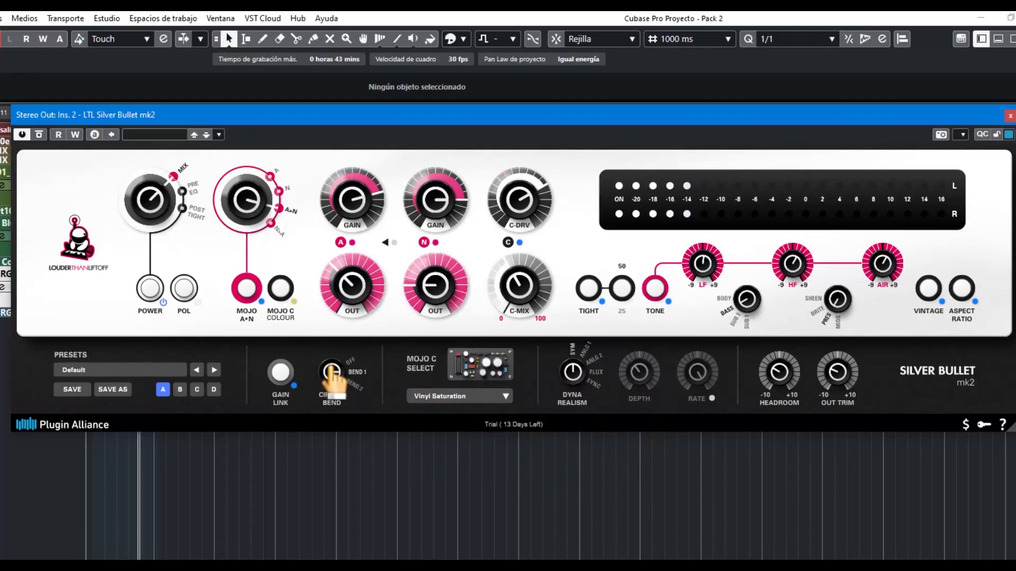
pyautogui.click(460, 400)
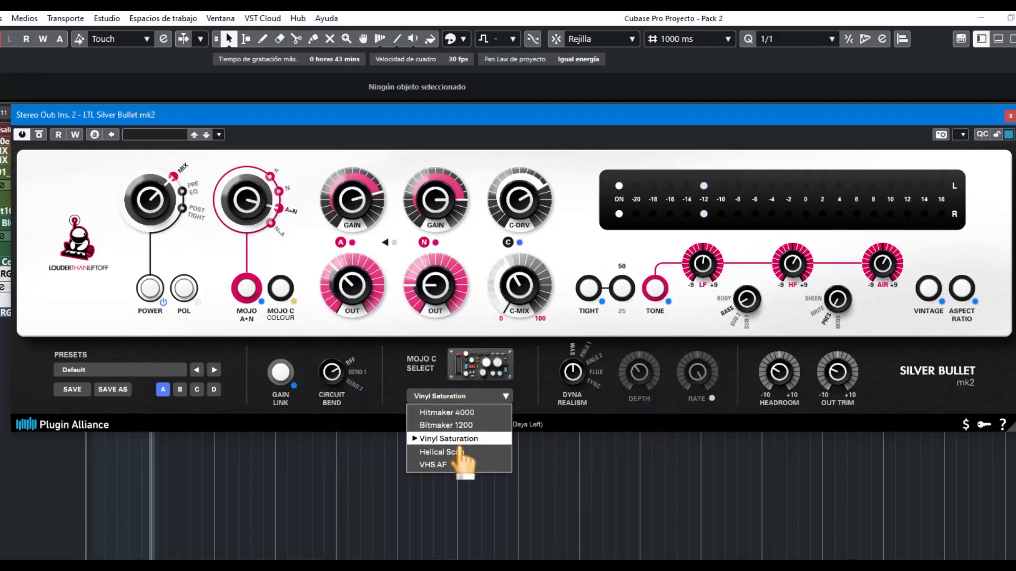
pyautogui.click(461, 453)
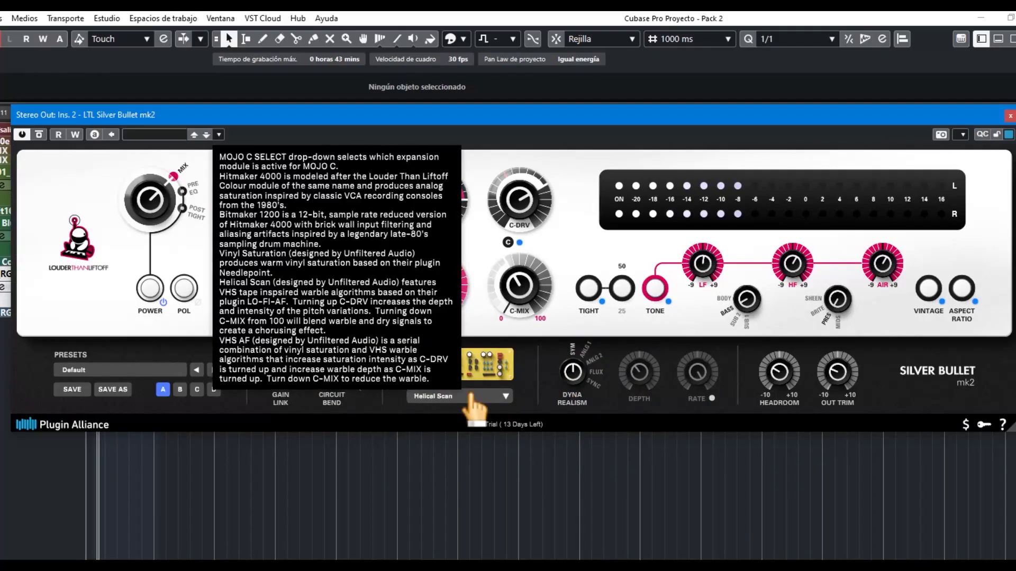
pyautogui.click(470, 398)
pyautogui.click(458, 465)
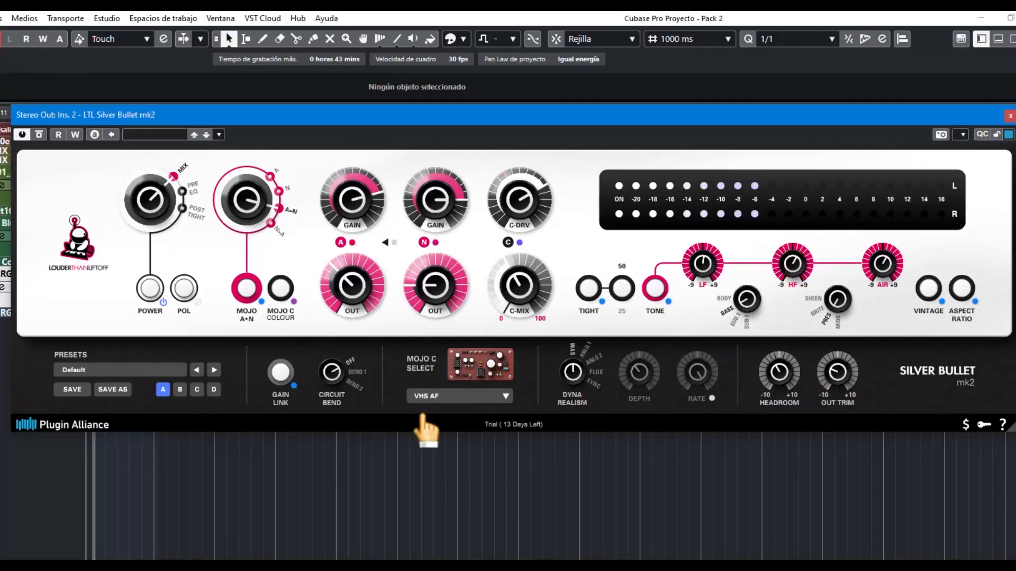
pyautogui.click(471, 396)
pyautogui.click(438, 413)
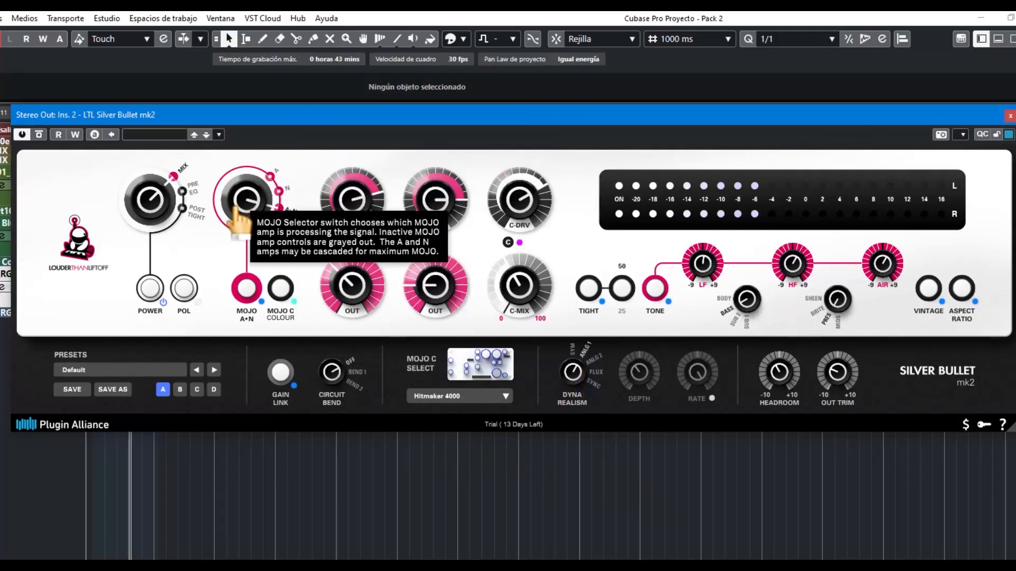
# - Toggle the MOJO C COLOUR stage, and turn on the TIGHT filter
pyautogui.click(282, 296)
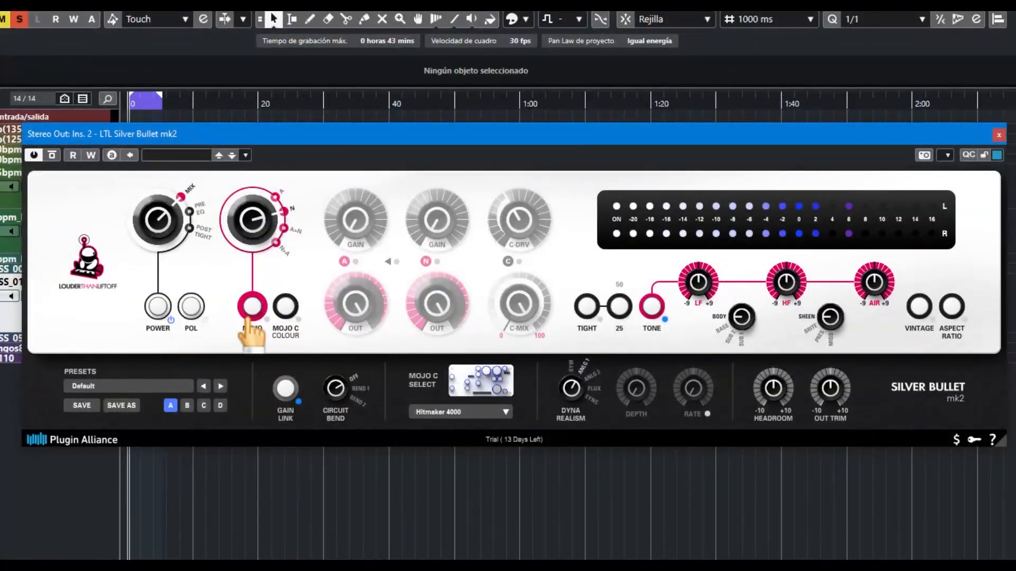
pyautogui.click(587, 312)
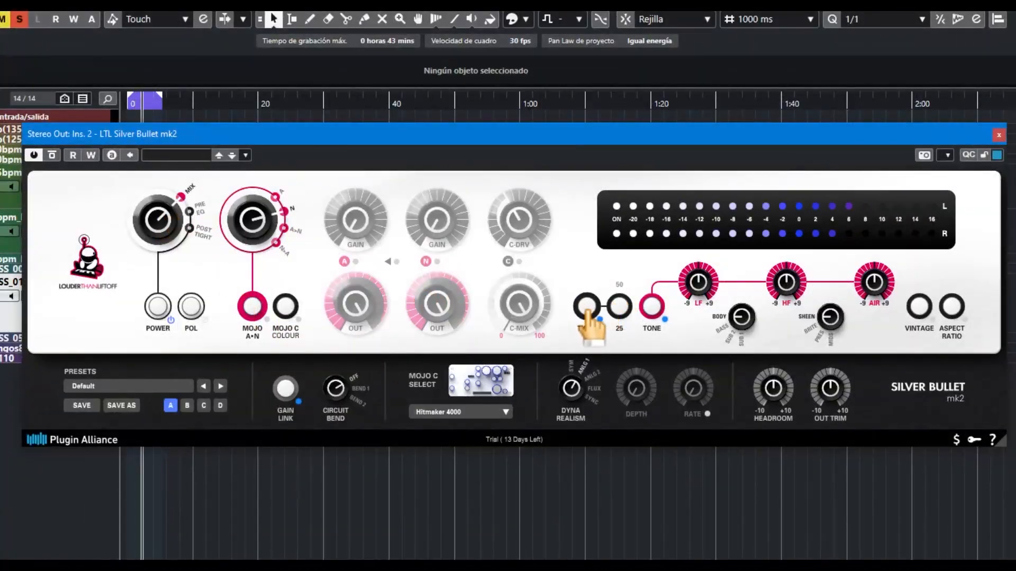
# - Adjust the TONE equalizer with LF and HF raised and AIR lowered, and turn on VINTAGE
pyautogui.moveTo(701, 291)
pyautogui.mouseDown()
pyautogui.moveTo(703, 309)
pyautogui.moveTo(700, 246)
pyautogui.moveTo(708, 274)
pyautogui.mouseUp()
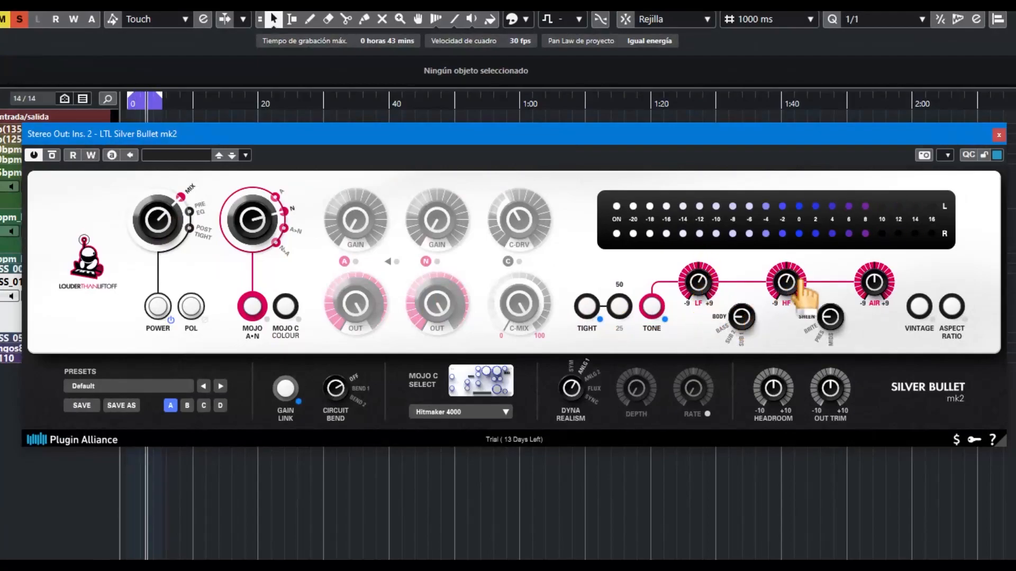
pyautogui.moveTo(873, 281); pyautogui.dragTo(877, 330)
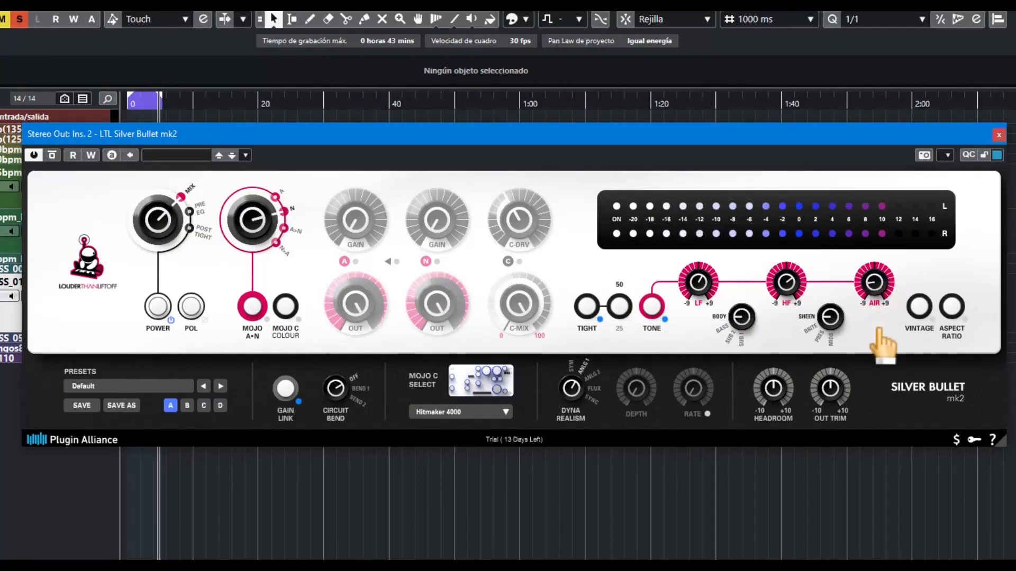
pyautogui.click(922, 324)
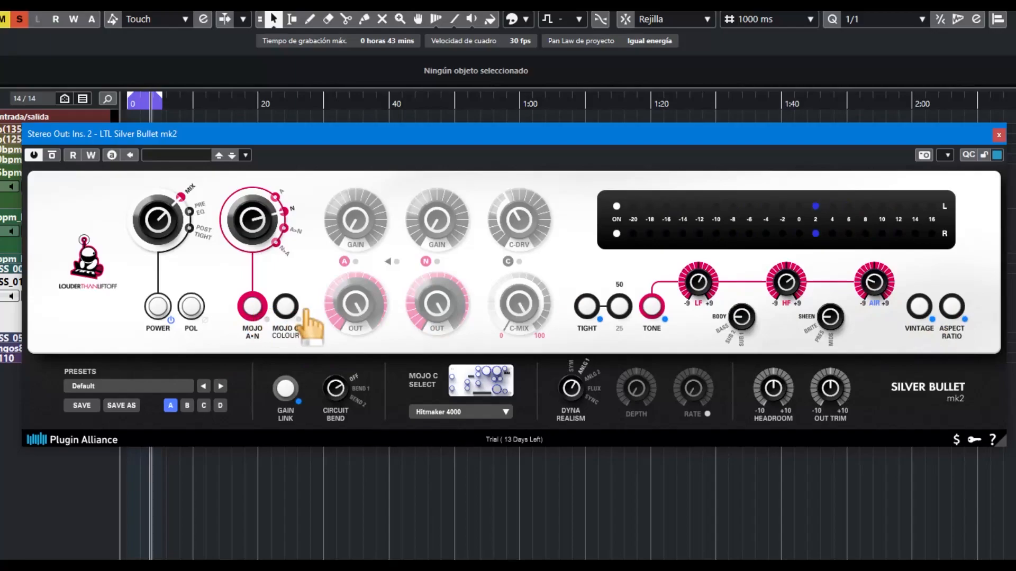
# - Turn on MOJO and raise the N GAIN, and switch the MOJO selector to A and raise the A GAIN
pyautogui.moveTo(159, 193); pyautogui.dragTo(178, 233)
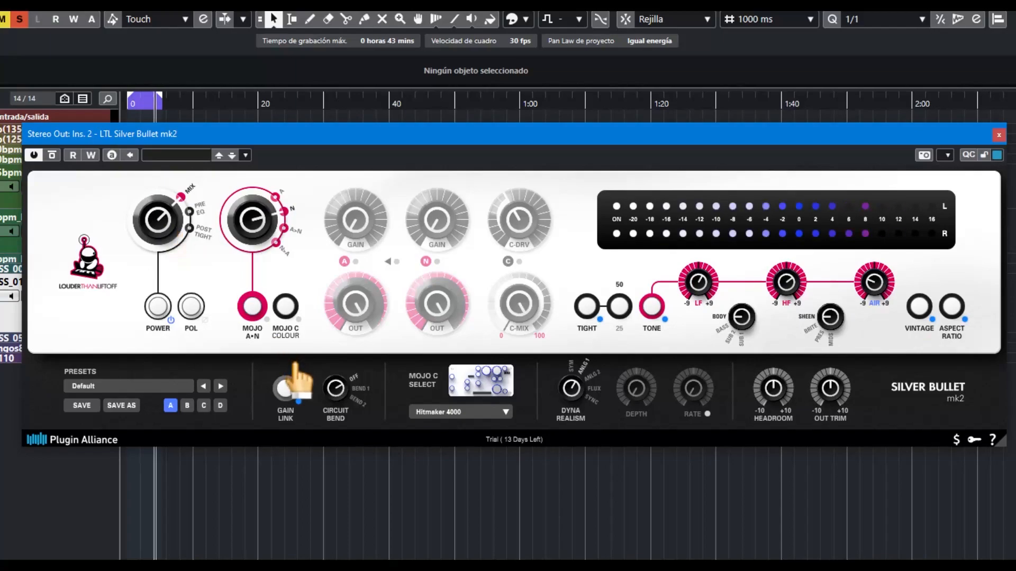
pyautogui.click(258, 312)
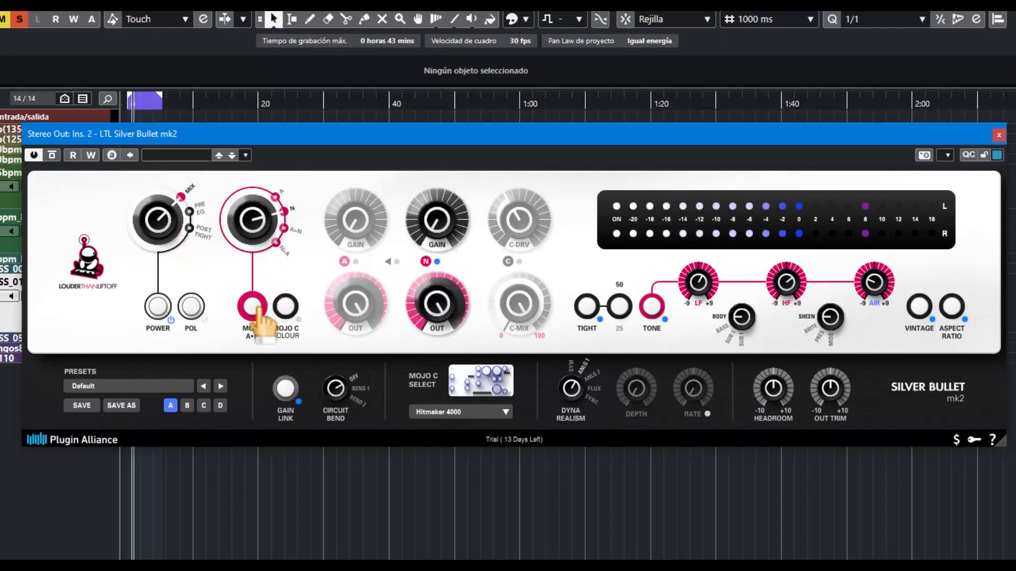
pyautogui.moveTo(420, 253); pyautogui.dragTo(423, 171)
pyautogui.moveTo(265, 217); pyautogui.dragTo(336, 328)
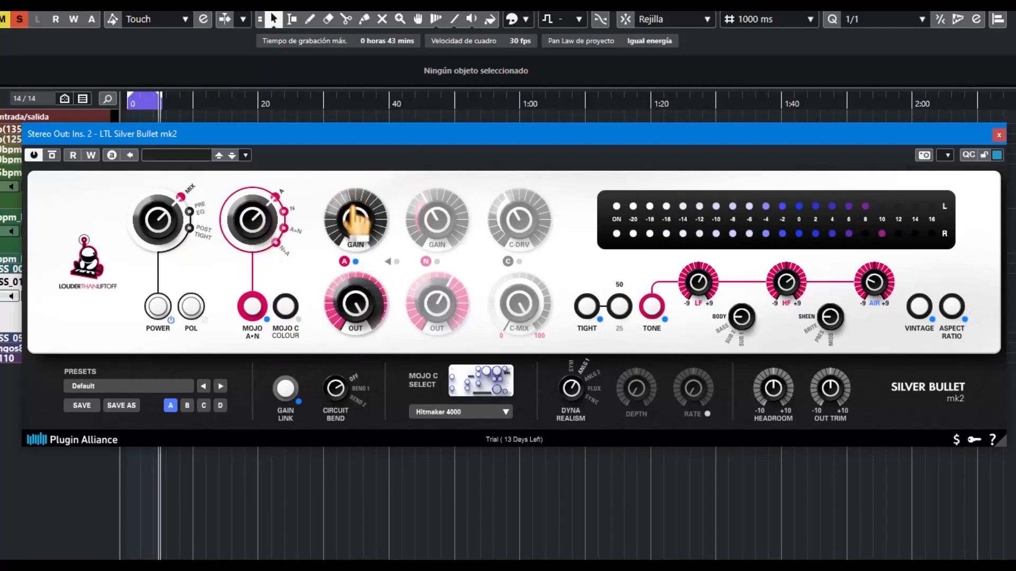
pyautogui.moveTo(354, 196); pyautogui.dragTo(342, 173)
# - Audition the POST TIGHT position against MIX, and set the MOJO selector to A>N
pyautogui.moveTo(170, 218); pyautogui.dragTo(159, 149)
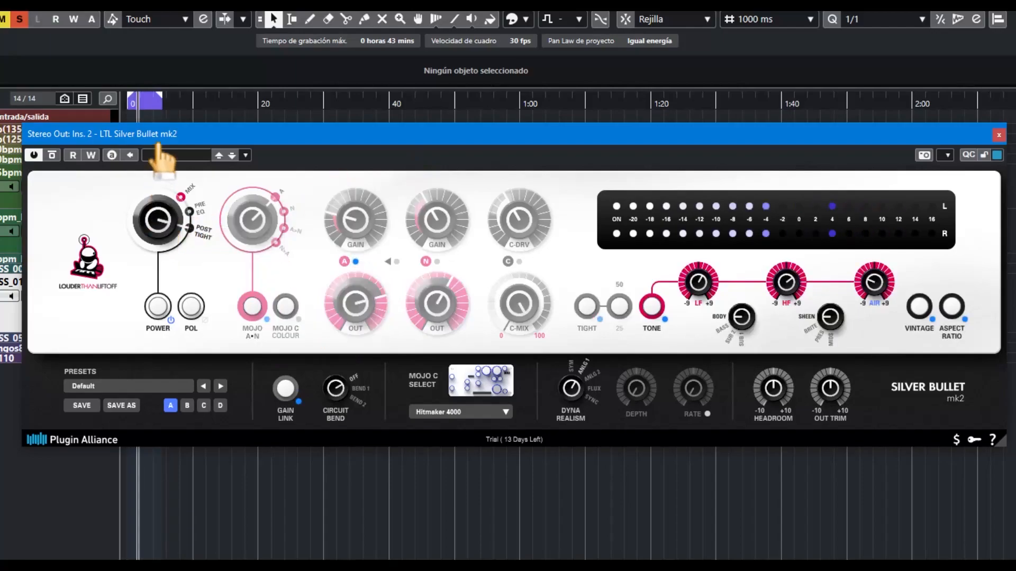
pyautogui.moveTo(167, 190); pyautogui.dragTo(182, 225)
pyautogui.moveTo(265, 243); pyautogui.dragTo(250, 166)
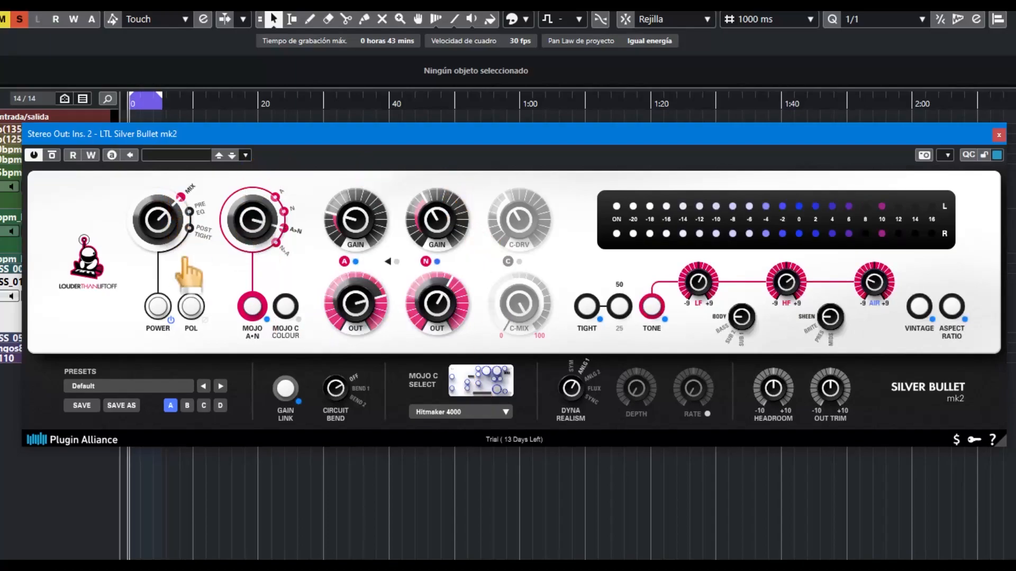
# - Turn on MOJO C COLOUR and set CIRCUIT BEND to BEND 1
pyautogui.click(284, 309)
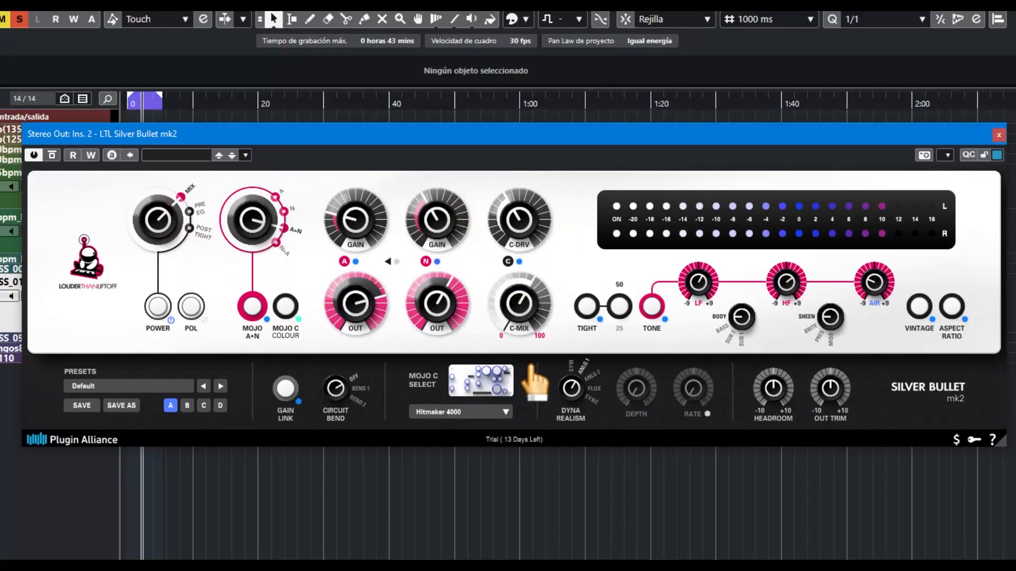
pyautogui.moveTo(335, 380); pyautogui.dragTo(349, 382)
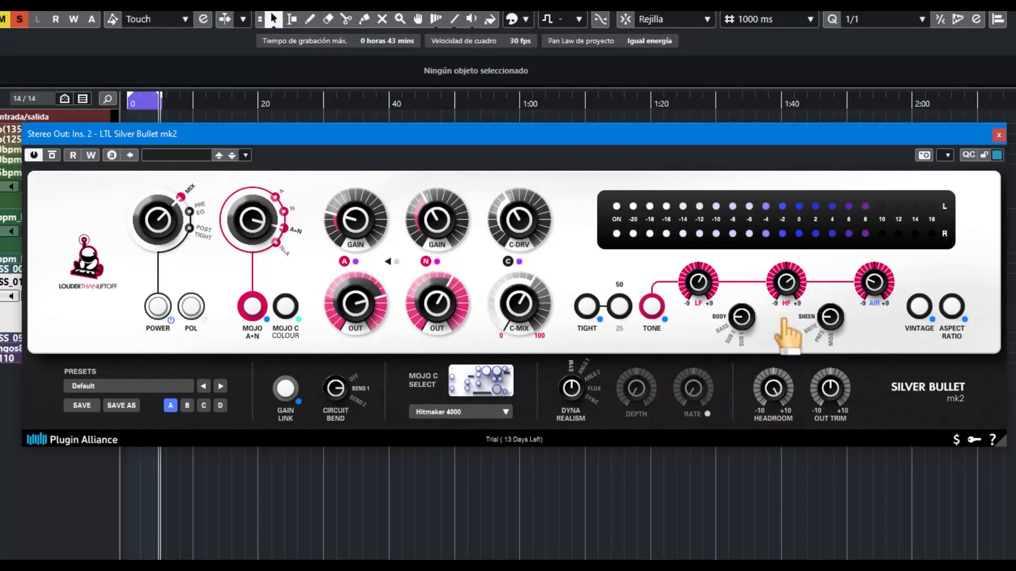
# - Audition the MOJO C modules Bitmaker 1200, Vinyl Saturation and Helical Scan, and load VHS AF
pyautogui.click(481, 412)
pyautogui.click(452, 440)
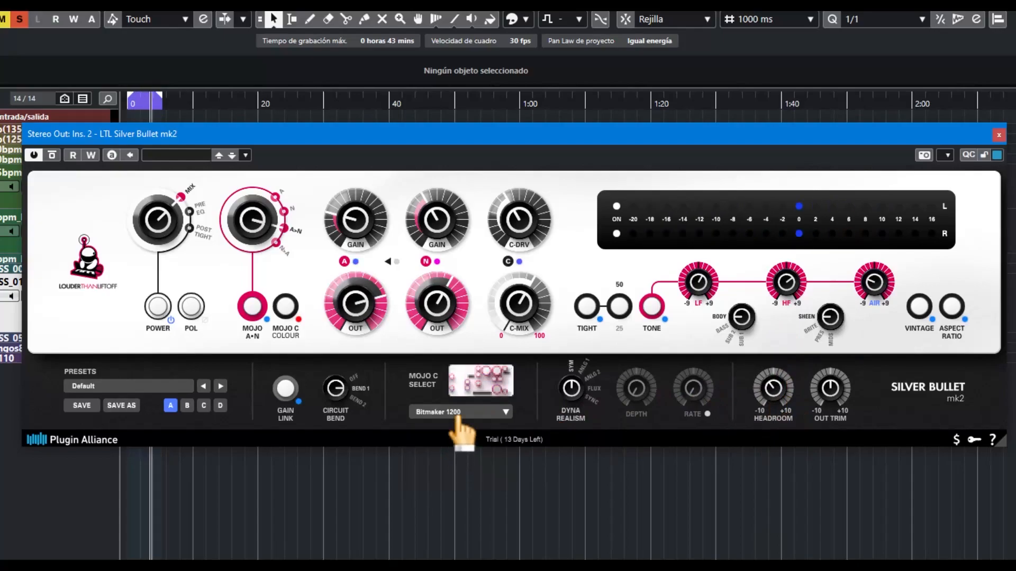
pyautogui.click(456, 415)
pyautogui.click(454, 459)
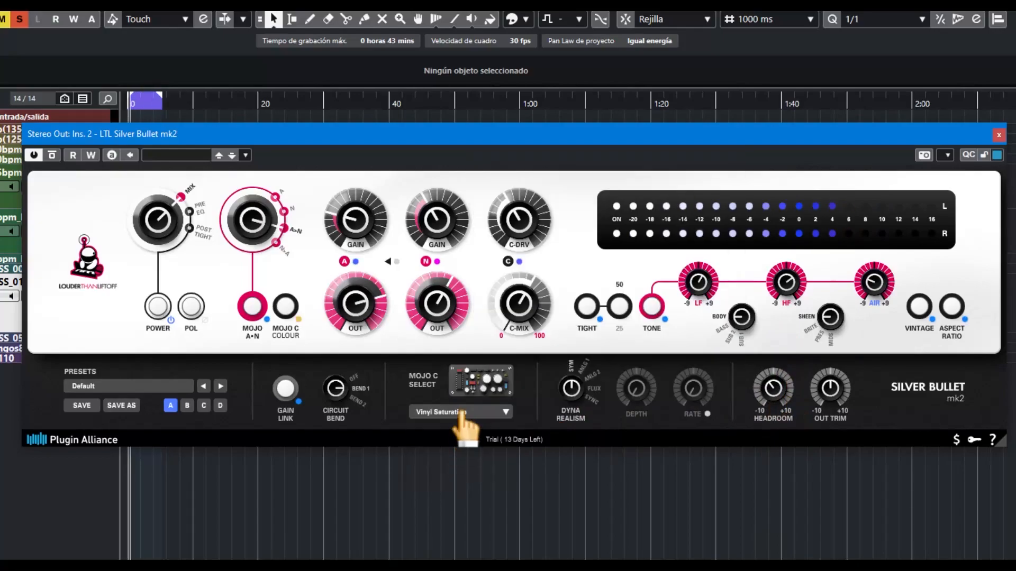
pyautogui.click(459, 413)
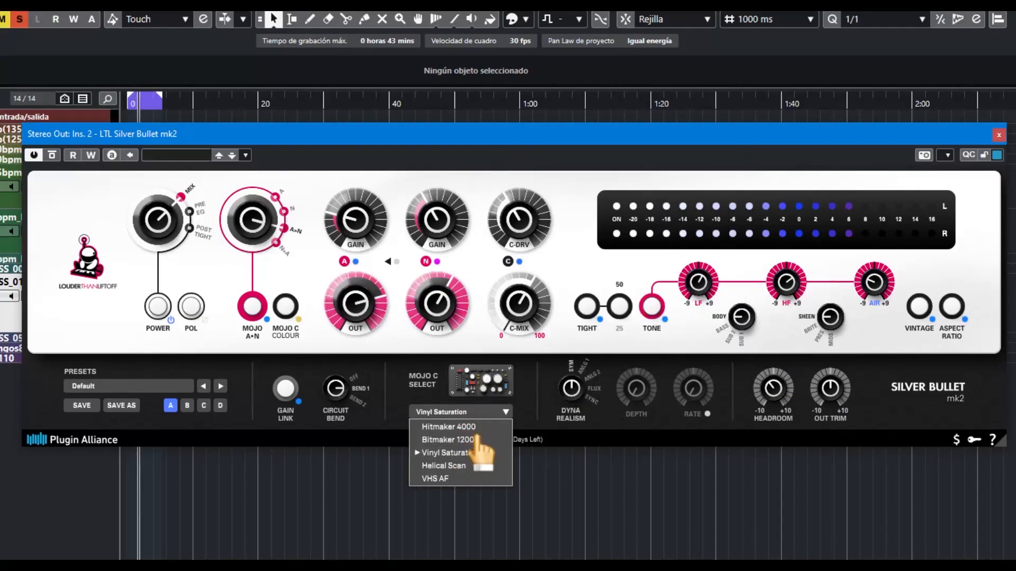
pyautogui.click(458, 472)
pyautogui.click(464, 414)
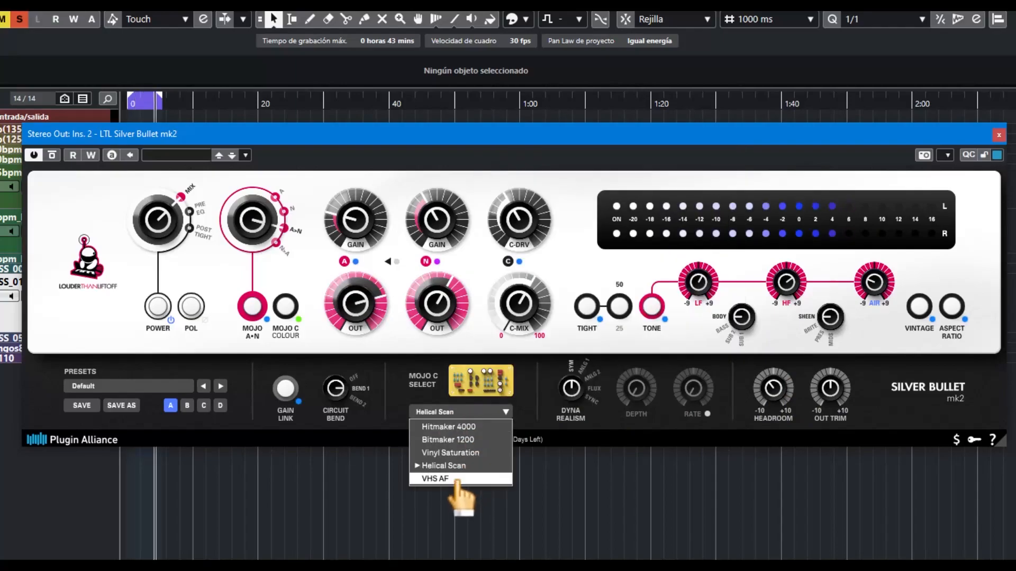
pyautogui.click(456, 478)
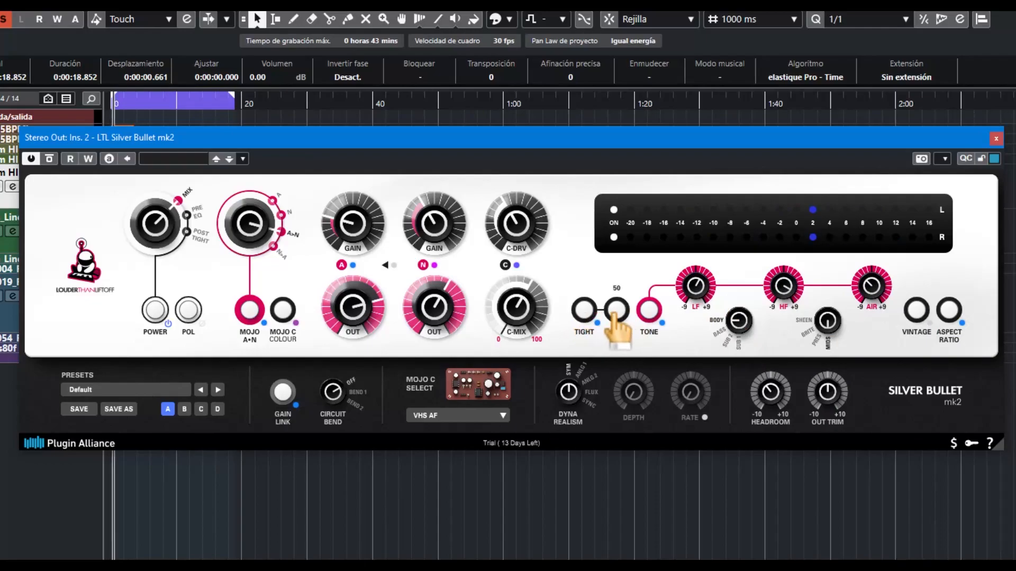
# - Lower the C-DRV and N GAIN amounts, and set DYNA REALISM to FLUX
pyautogui.moveTo(516, 242); pyautogui.dragTo(516, 219)
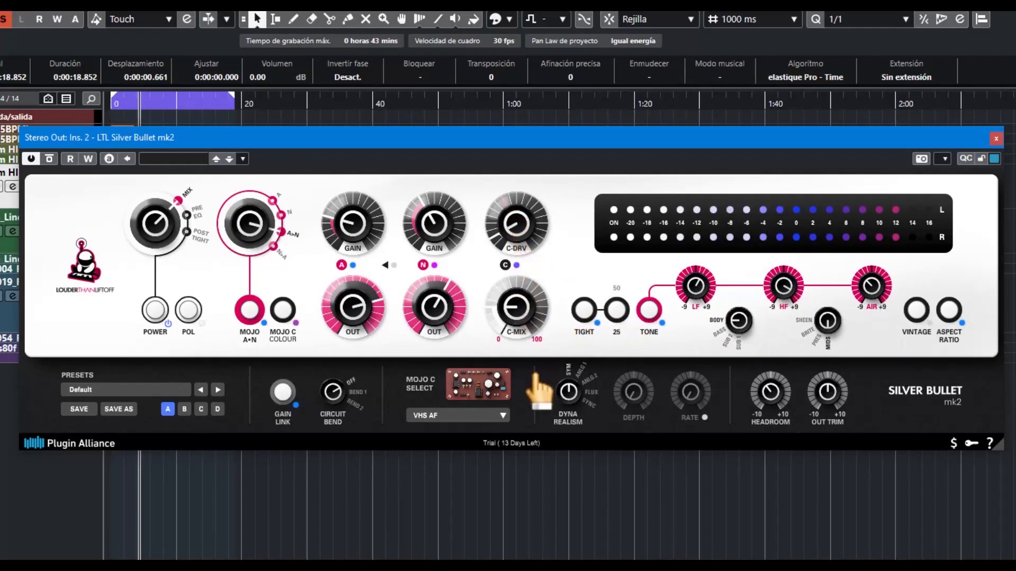
pyautogui.moveTo(456, 239); pyautogui.dragTo(438, 261)
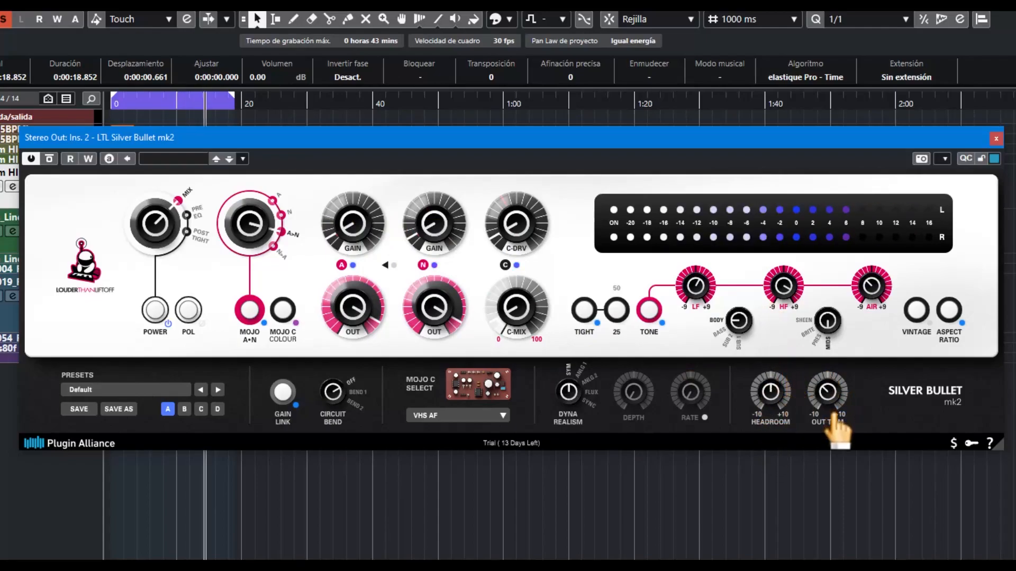
pyautogui.moveTo(570, 387); pyautogui.dragTo(572, 288)
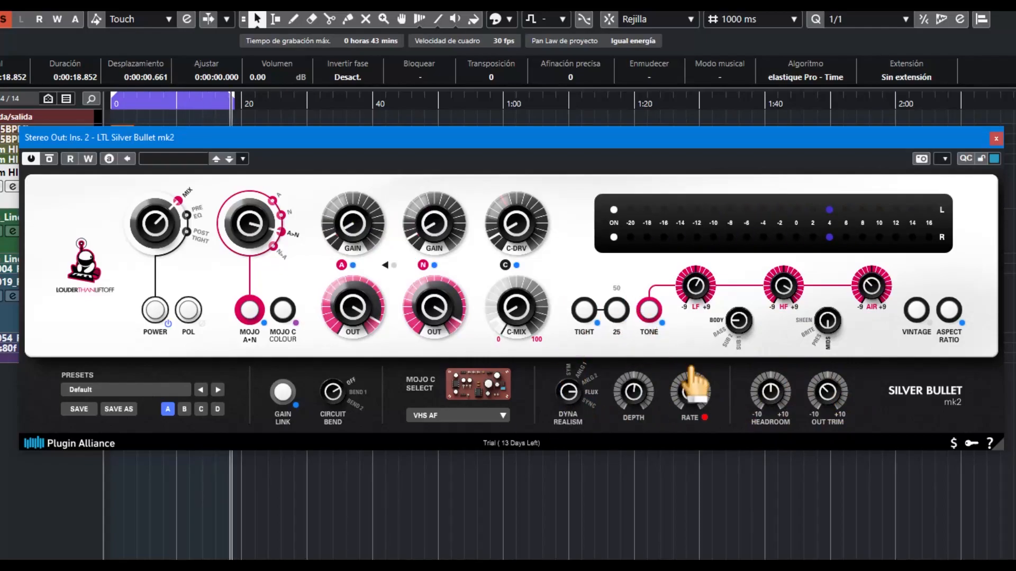
# - Audition the Helical Scan module in MOJO C and return to VHS AF
pyautogui.click(482, 422)
pyautogui.click(444, 467)
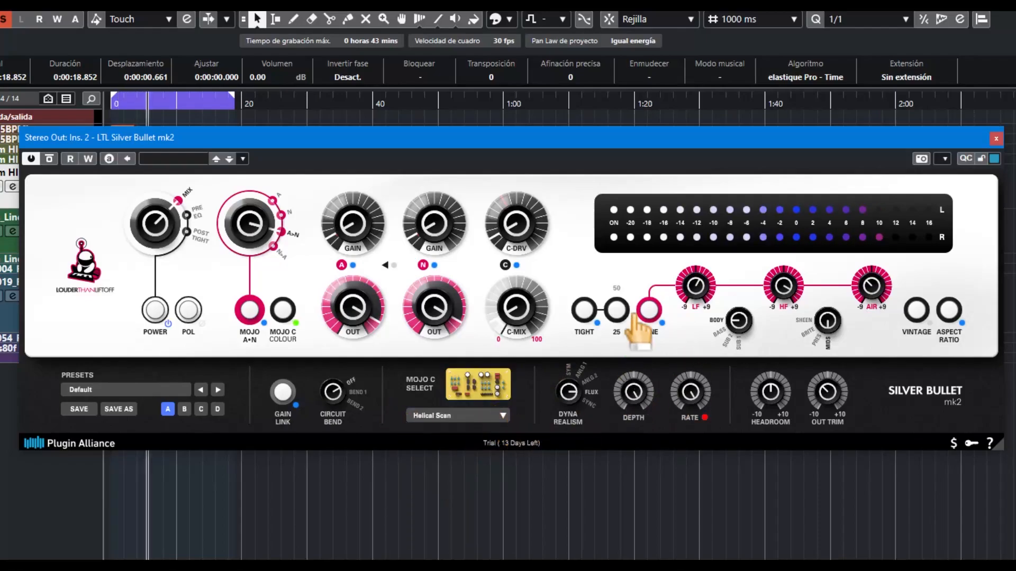
pyautogui.click(498, 418)
pyautogui.click(459, 480)
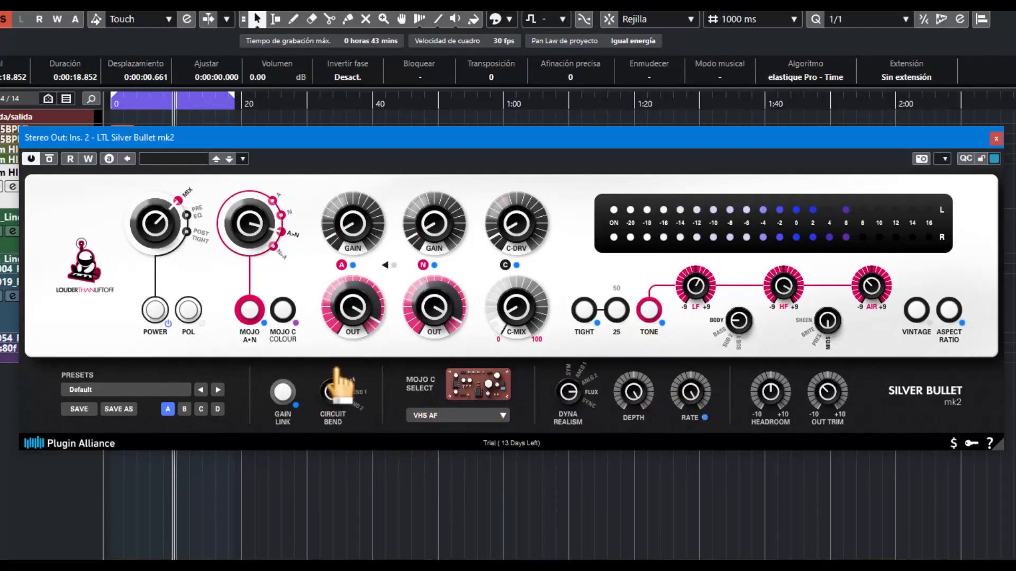
pyautogui.moveTo(335, 400)
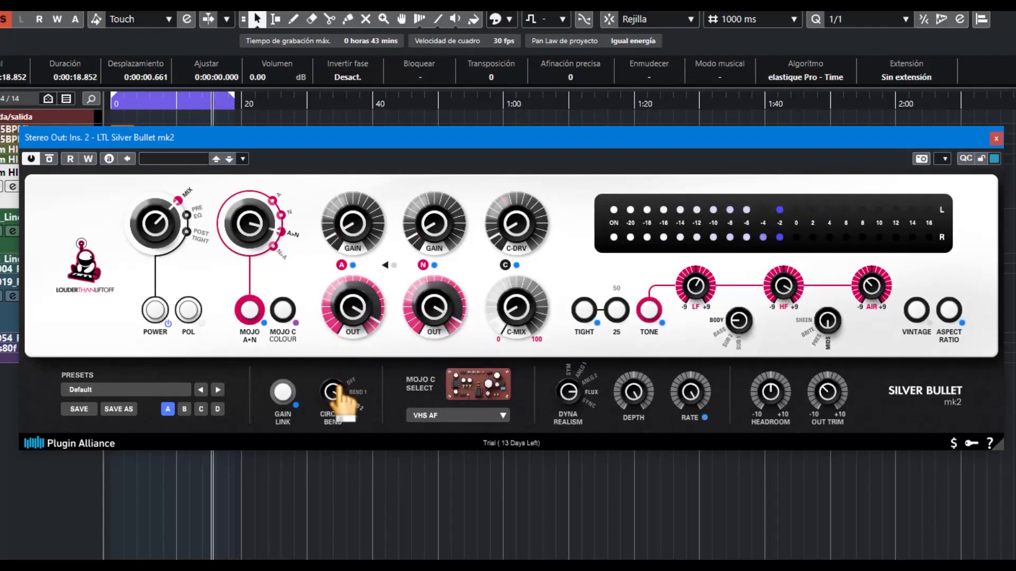
# - Load the Vinyl Saturation module in MOJO C and raise the C-DRV amount
pyautogui.click(456, 415)
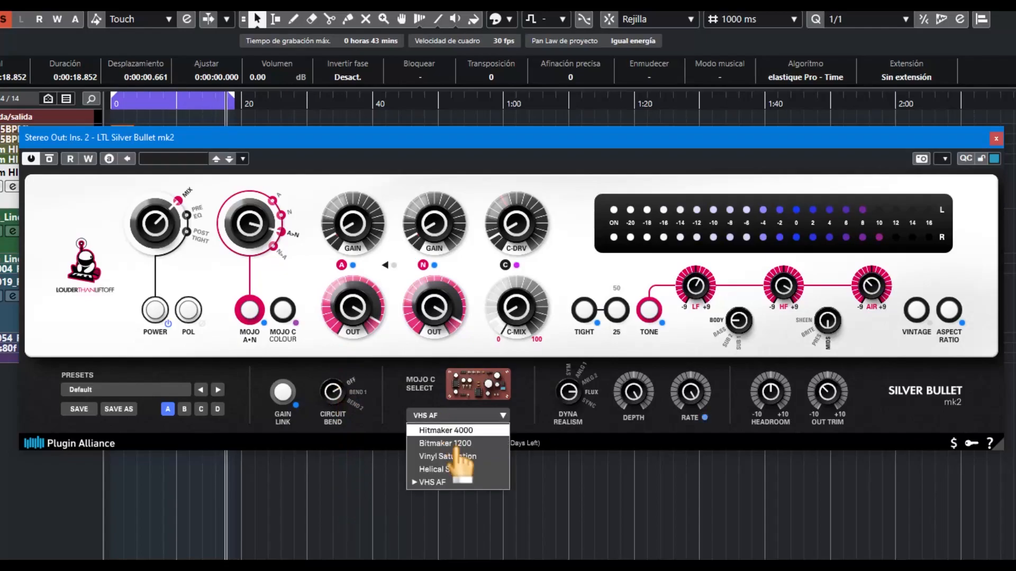
pyautogui.click(457, 455)
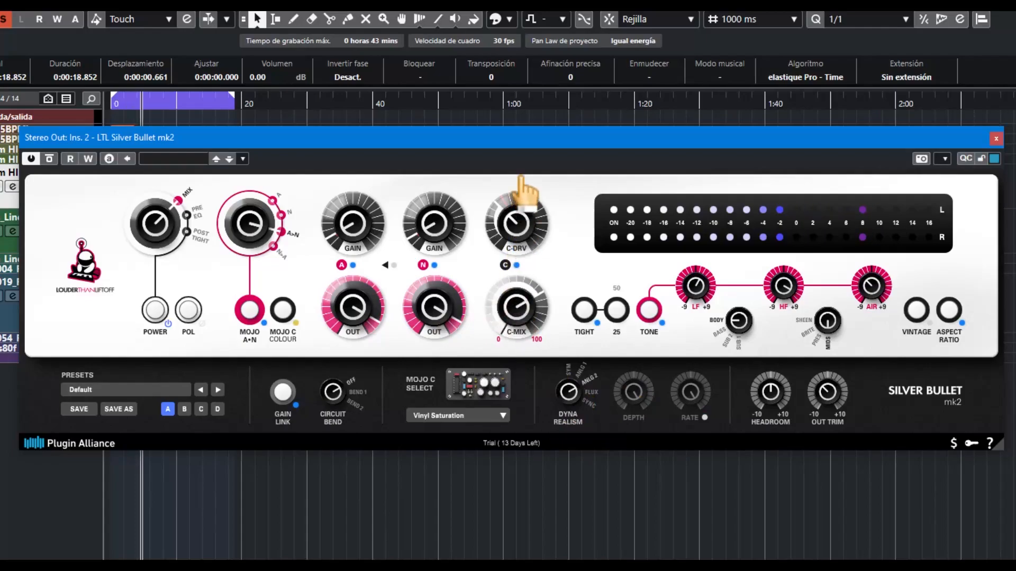
pyautogui.moveTo(520, 182); pyautogui.dragTo(524, 151)
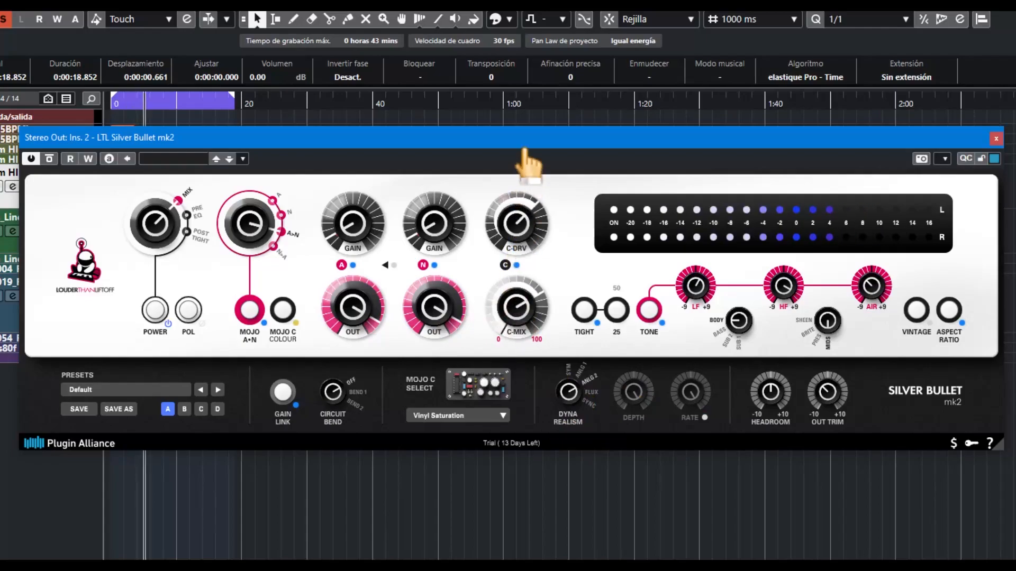
# - Load the Hitmaker 4000 module in MOJO C, and compare the bypassed sound with the processed one
pyautogui.click(464, 418)
pyautogui.click(464, 431)
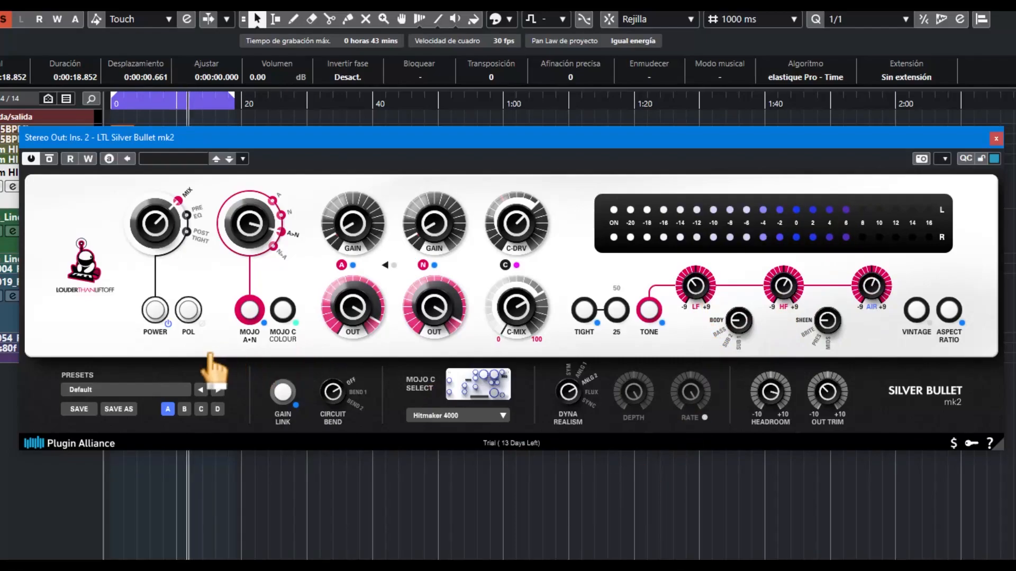
pyautogui.click(155, 312)
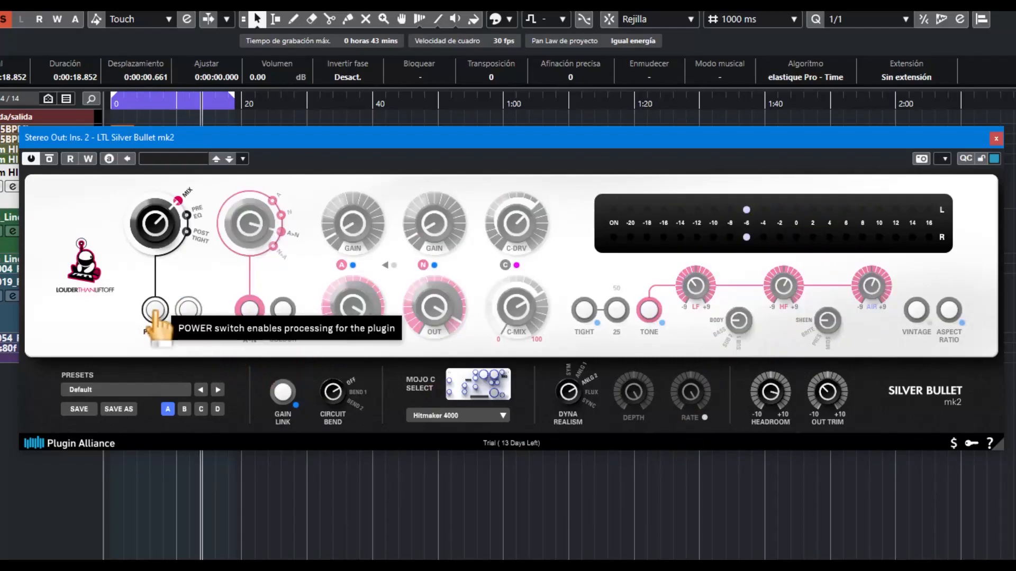
pyautogui.click(155, 311)
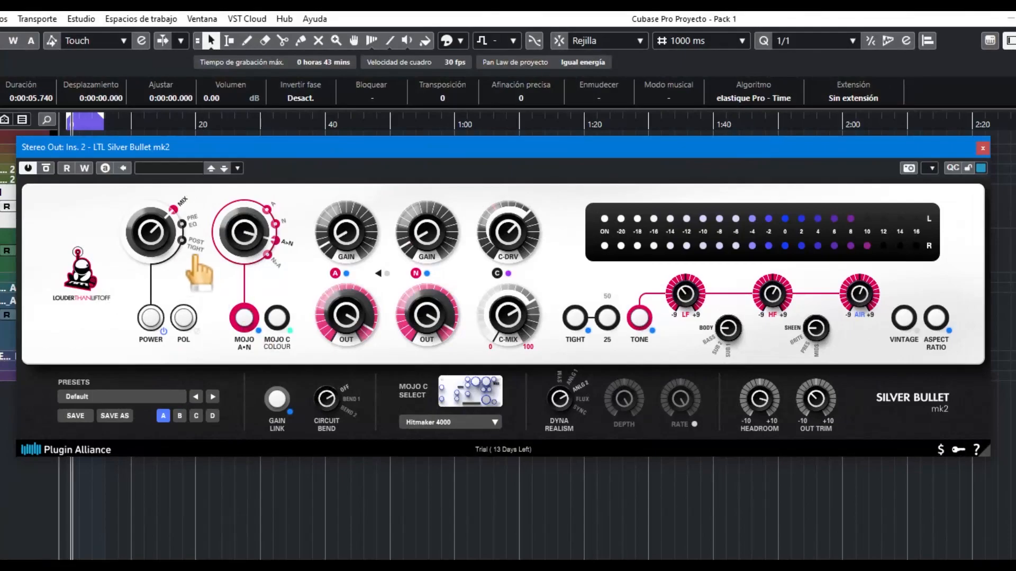
# - Raise the A and N GAIN amounts, and load the Helical Scan module in MOJO C
pyautogui.moveTo(342, 245); pyautogui.dragTo(346, 219)
pyautogui.moveTo(413, 219); pyautogui.dragTo(415, 166)
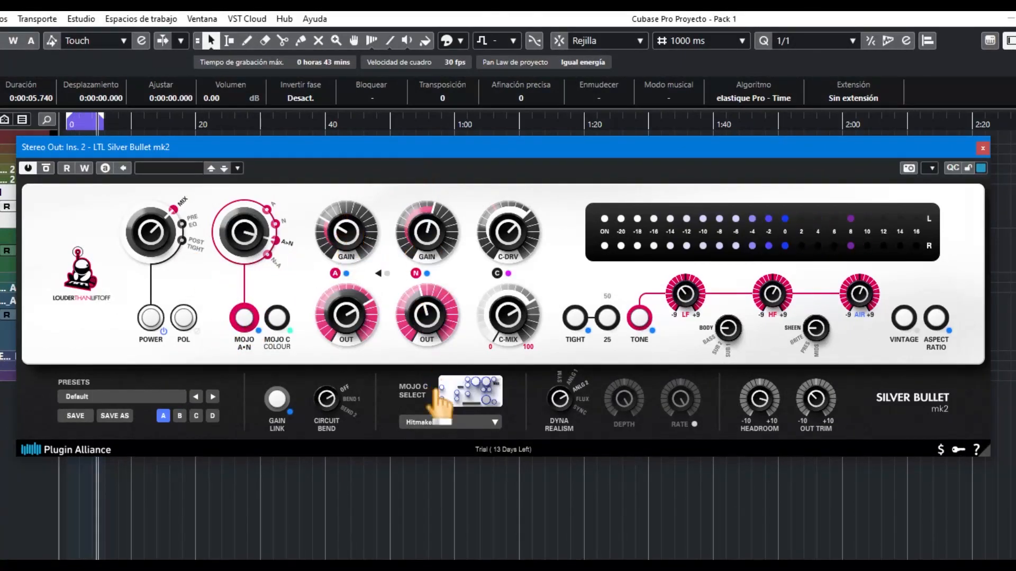
pyautogui.click(444, 423)
pyautogui.click(447, 478)
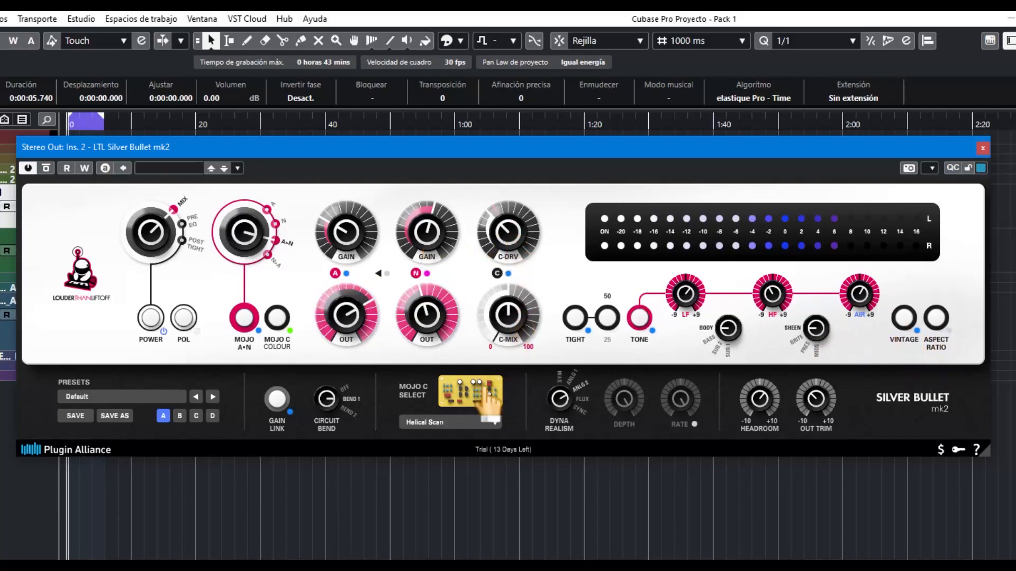
# - Audition the Hitmaker 4000 module in MOJO C, and load VHS AF
pyautogui.click(463, 422)
pyautogui.click(450, 437)
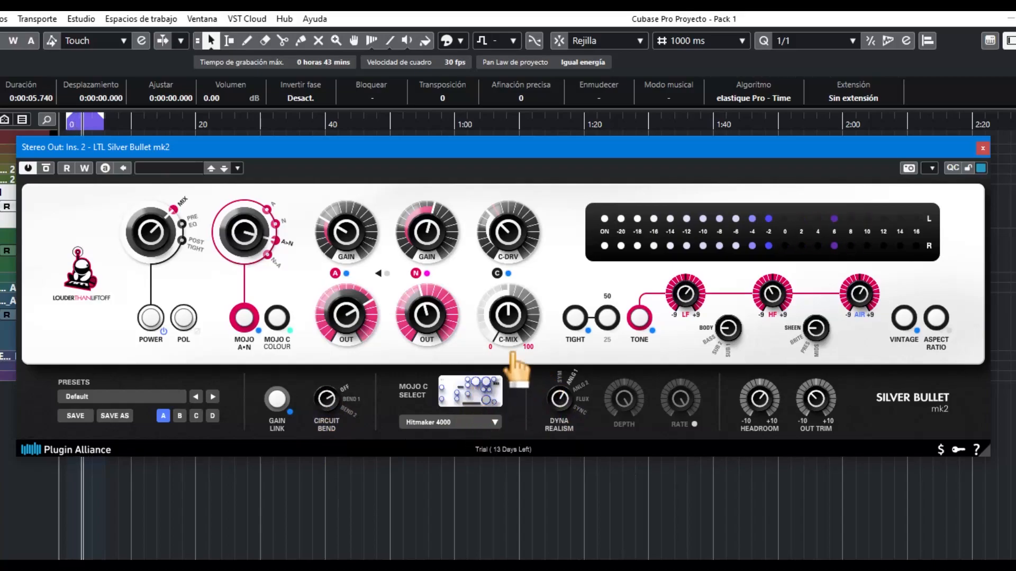
pyautogui.click(476, 421)
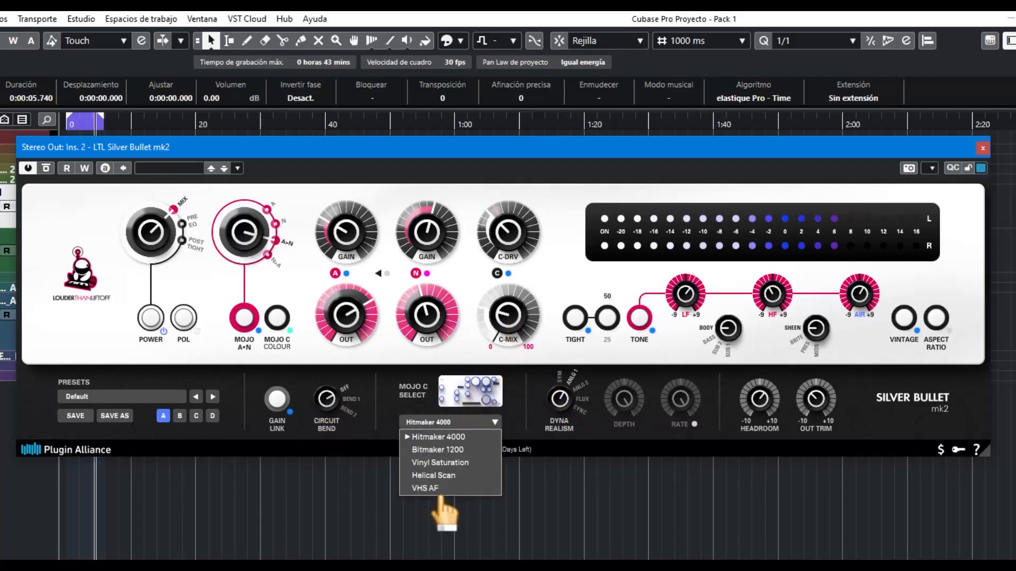
pyautogui.click(433, 483)
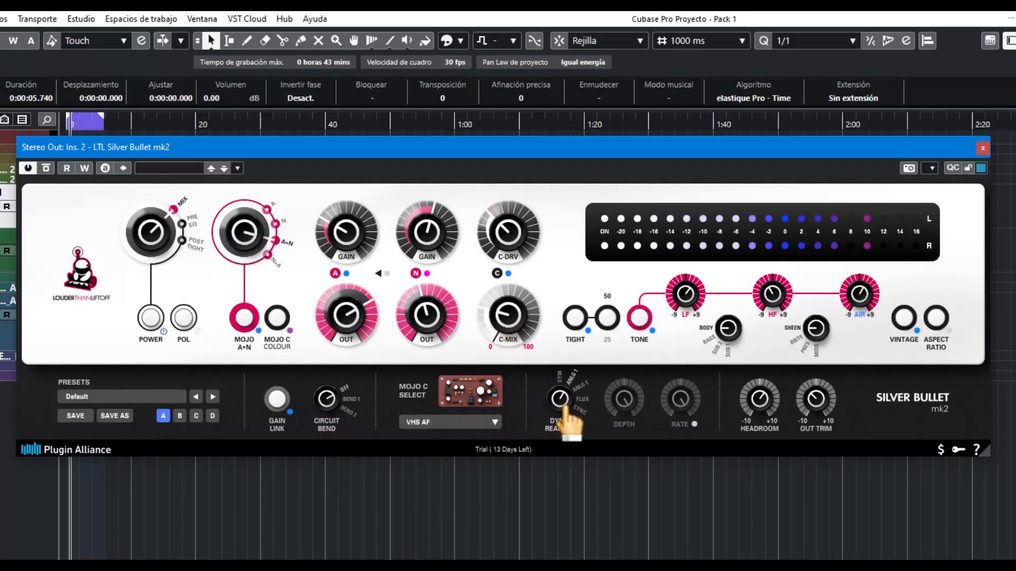
# - Audition the SYNC mode of DYNA REALISM, set it to FLUX, and reposition the plug-in window
pyautogui.moveTo(563, 410); pyautogui.dragTo(585, 317)
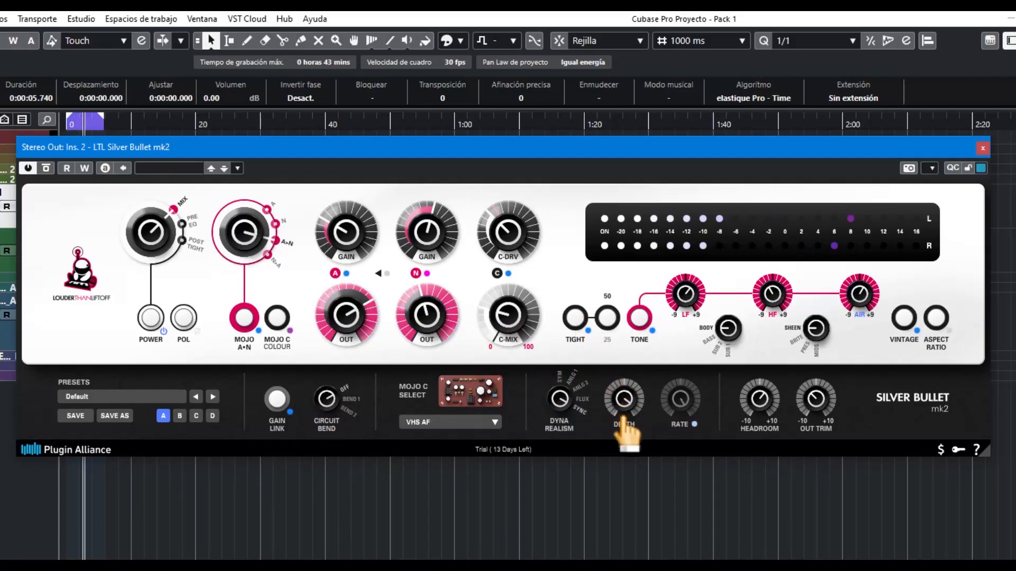
pyautogui.moveTo(562, 415); pyautogui.dragTo(569, 447)
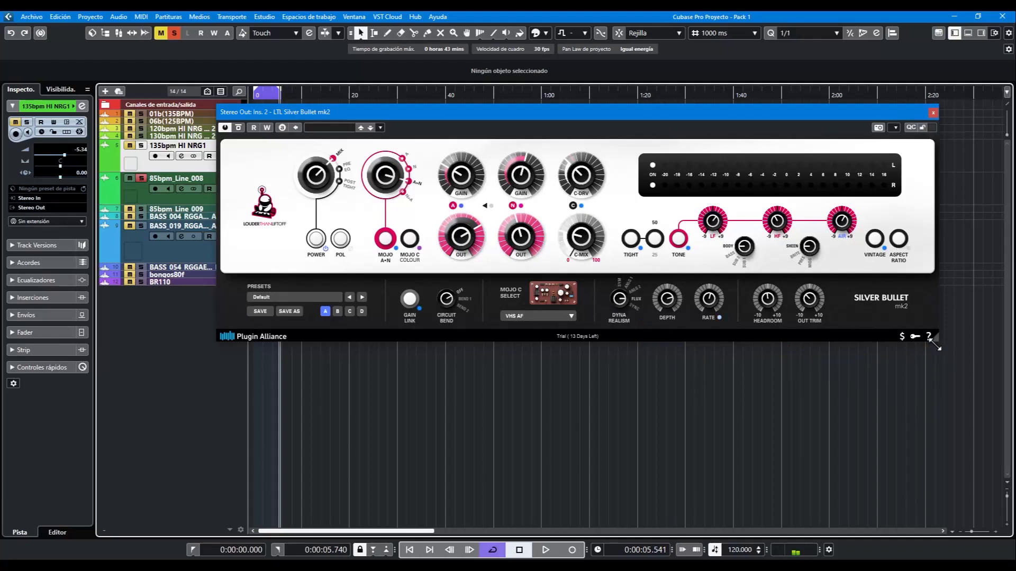
pyautogui.moveTo(918, 342); pyautogui.dragTo(897, 334)
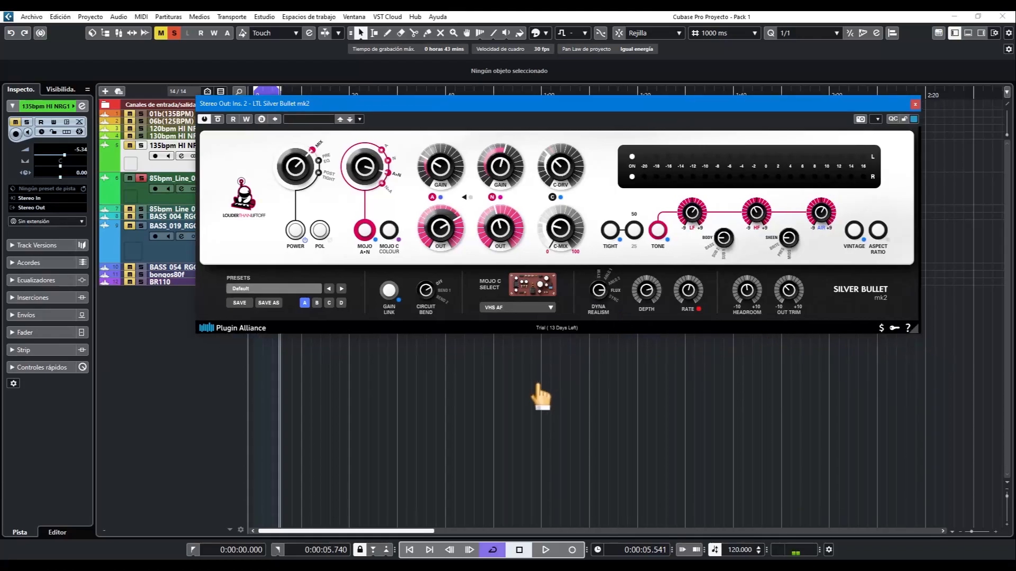